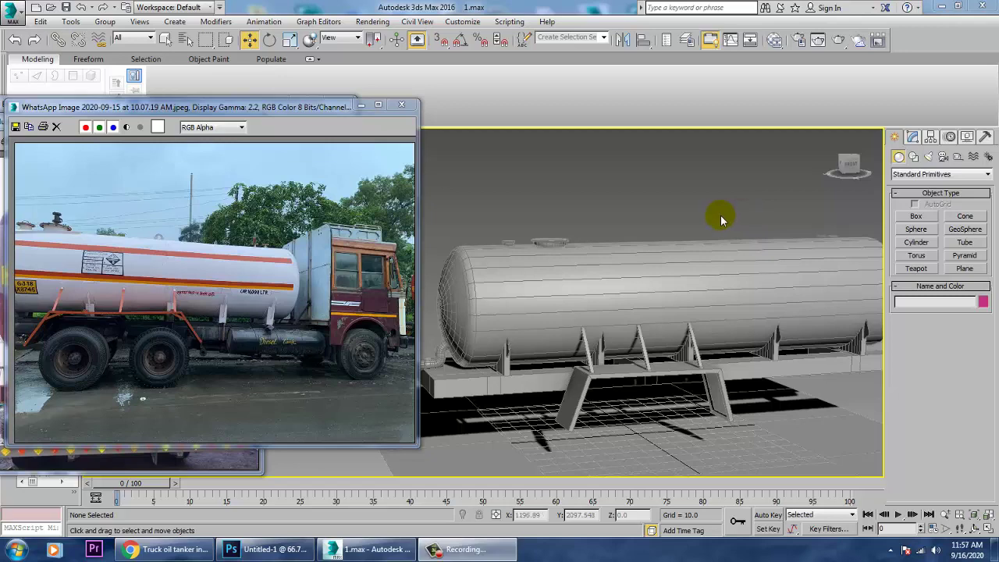
Step: Examine the double rear wheels in the reference photo and the mudguard frame under the tank in the Front view
{"action": "left_click", "coordinate": [574, 303]}
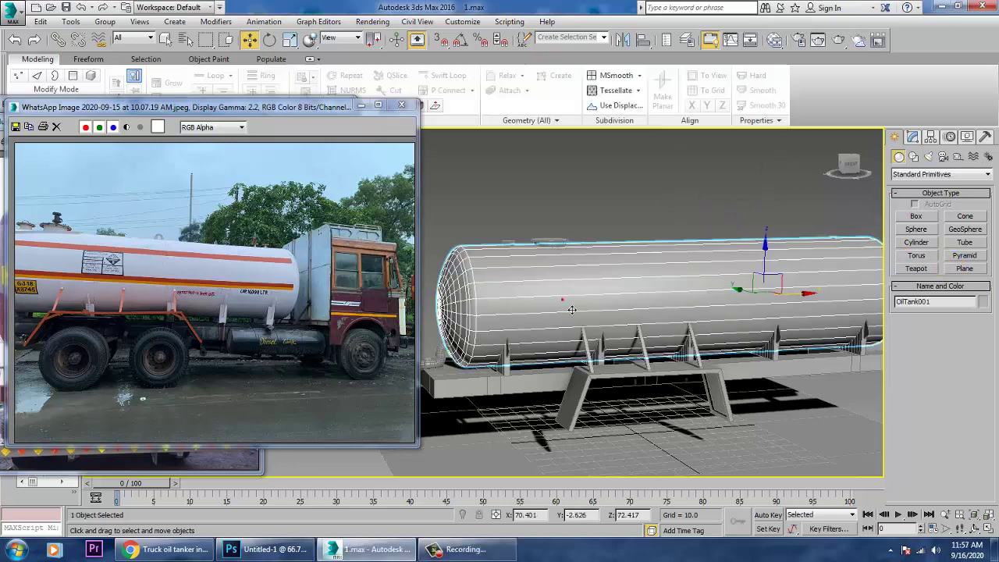
{"action": "left_click", "coordinate": [245, 358]}
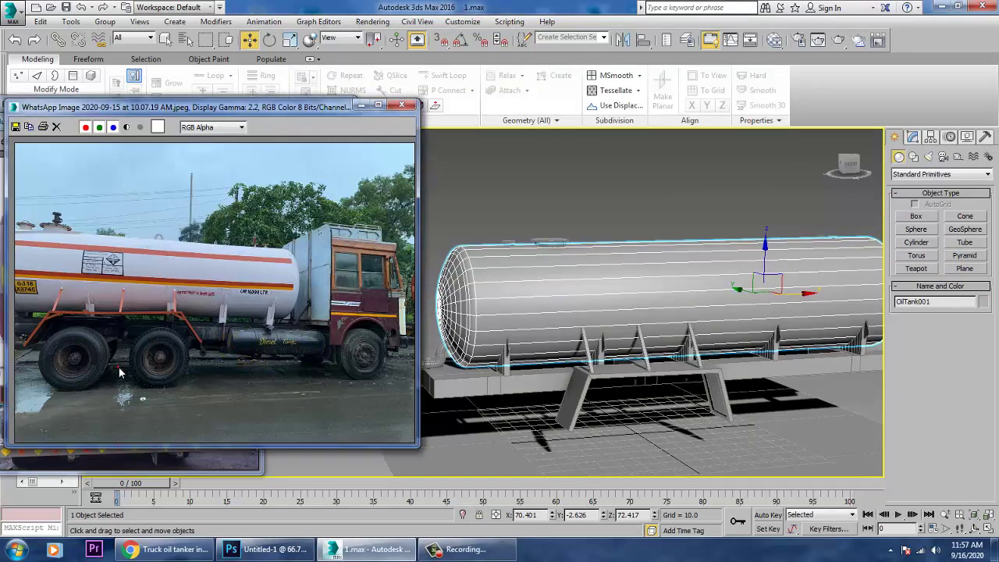
{"action": "scroll", "coordinate": [120, 373], "scroll_direction": "up", "scroll_amount": 2}
{"action": "middle_click_drag", "start_coordinate": [267, 253], "coordinate": [364, 202]}
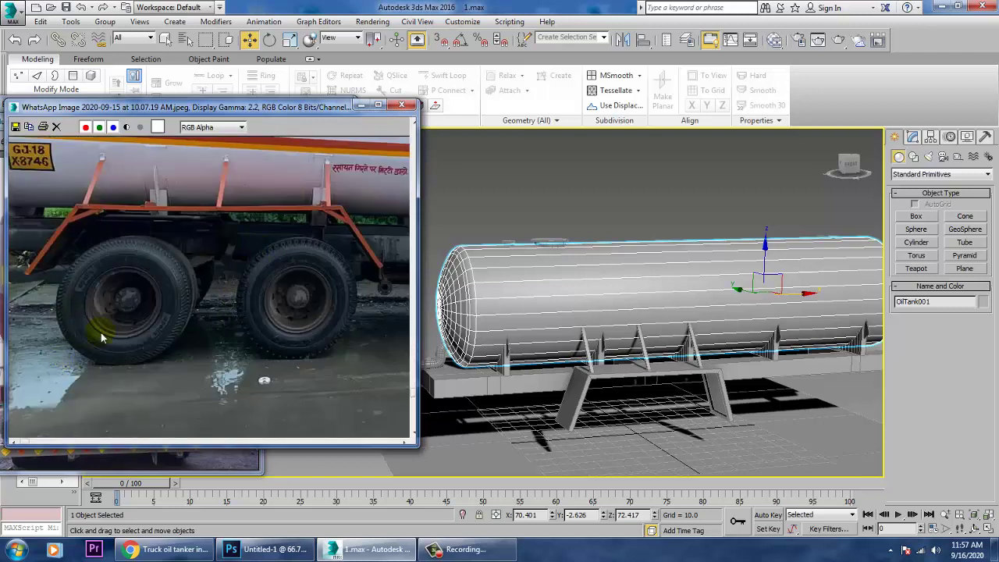
{"action": "left_click", "coordinate": [642, 341]}
{"action": "left_click", "coordinate": [703, 261]}
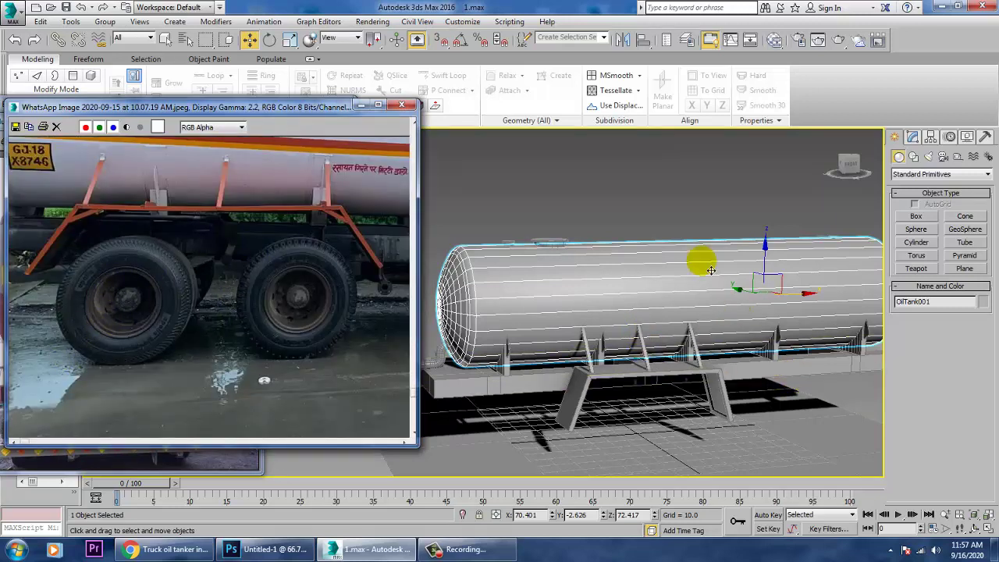
{"action": "left_click", "coordinate": [683, 202]}
{"action": "key", "text": "alt+w"}
{"action": "left_click", "coordinate": [744, 228]}
{"action": "key", "text": "alt+w"}
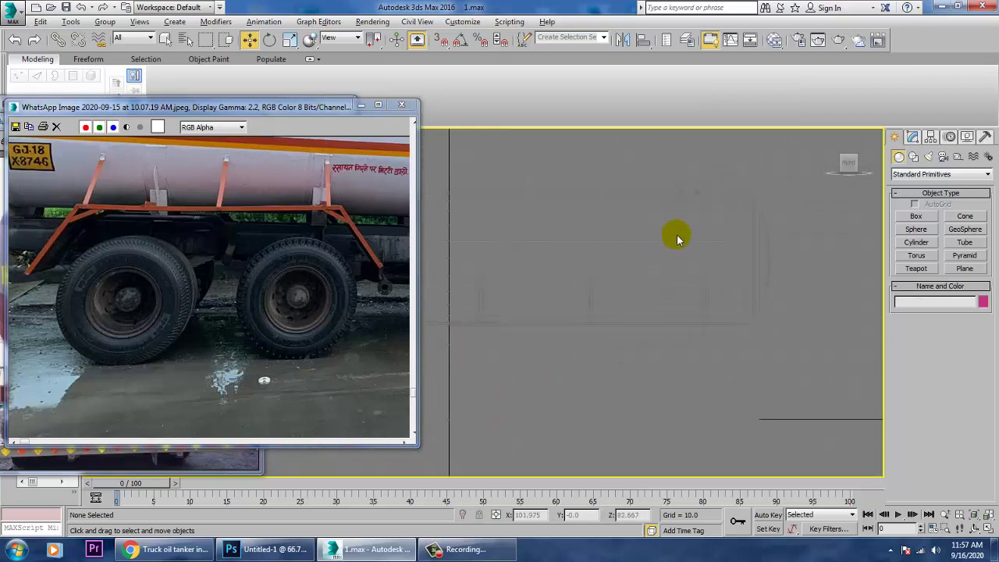
{"action": "middle_click_drag", "start_coordinate": [642, 292], "coordinate": [796, 298]}
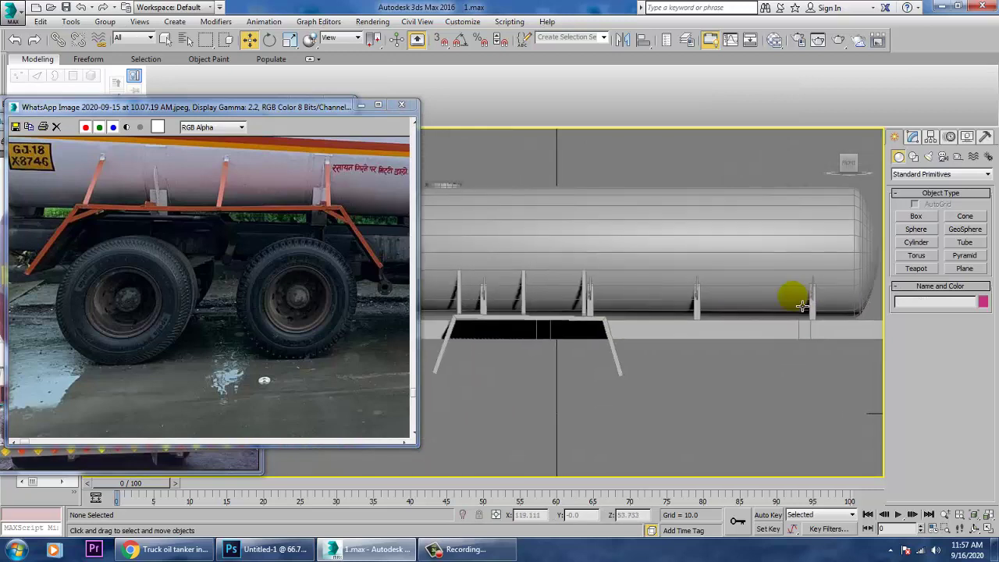
{"action": "middle_click_drag", "start_coordinate": [687, 304], "coordinate": [818, 291]}
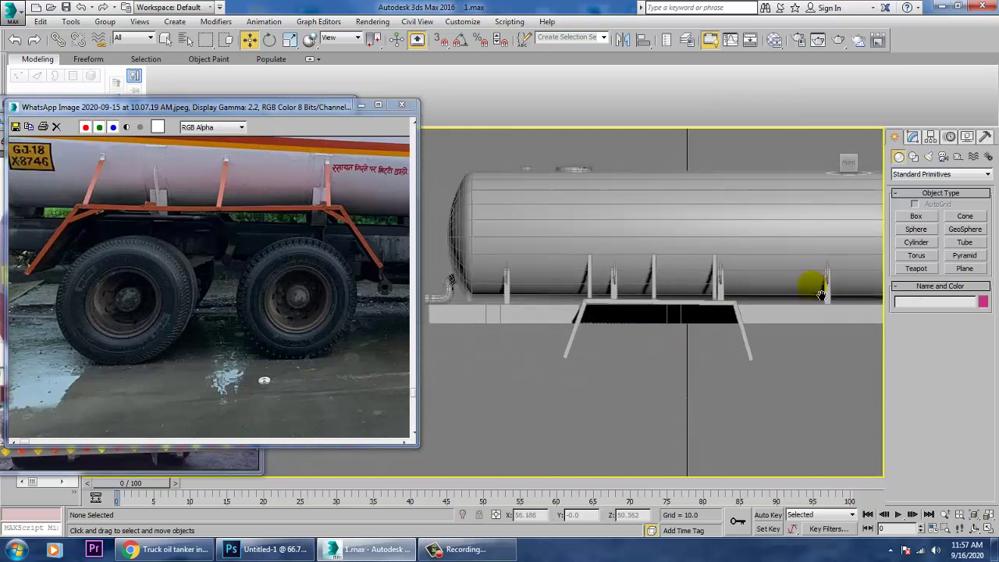
Step: Widen the mudguard frame under the tank by moving the vertices of both its ends outward along X
{"action": "left_click", "coordinate": [585, 333]}
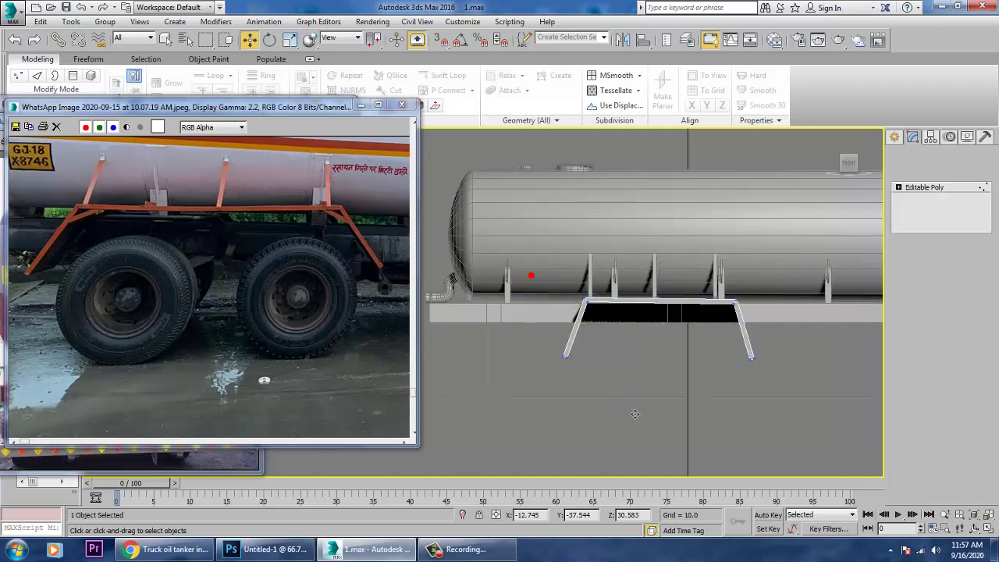
{"action": "left_click_drag", "start_coordinate": [530, 275], "coordinate": [636, 413]}
{"action": "left_click_drag", "start_coordinate": [614, 330], "coordinate": [591, 340]}
{"action": "left_click_drag", "start_coordinate": [727, 263], "coordinate": [792, 416]}
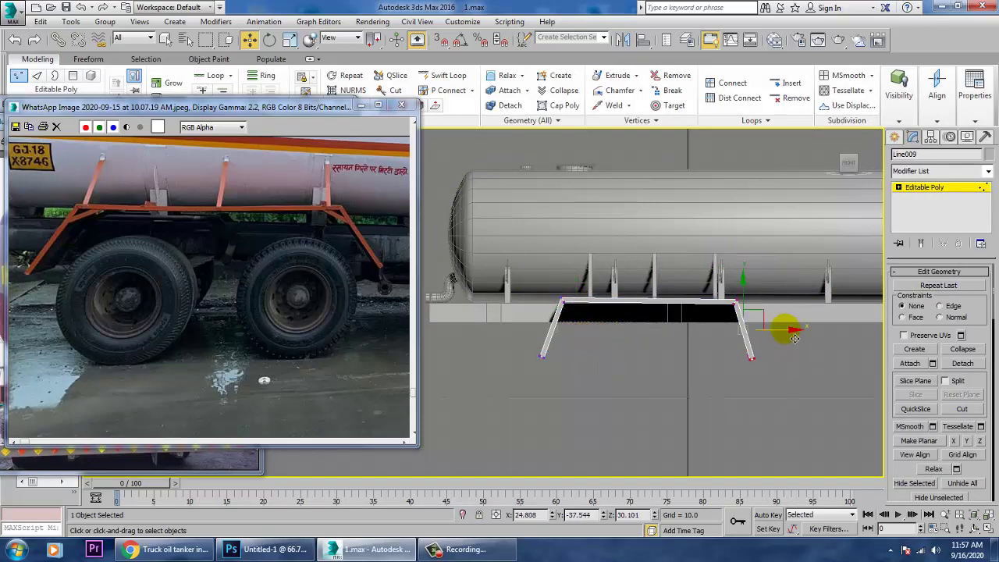
{"action": "left_click_drag", "start_coordinate": [794, 337], "coordinate": [822, 338]}
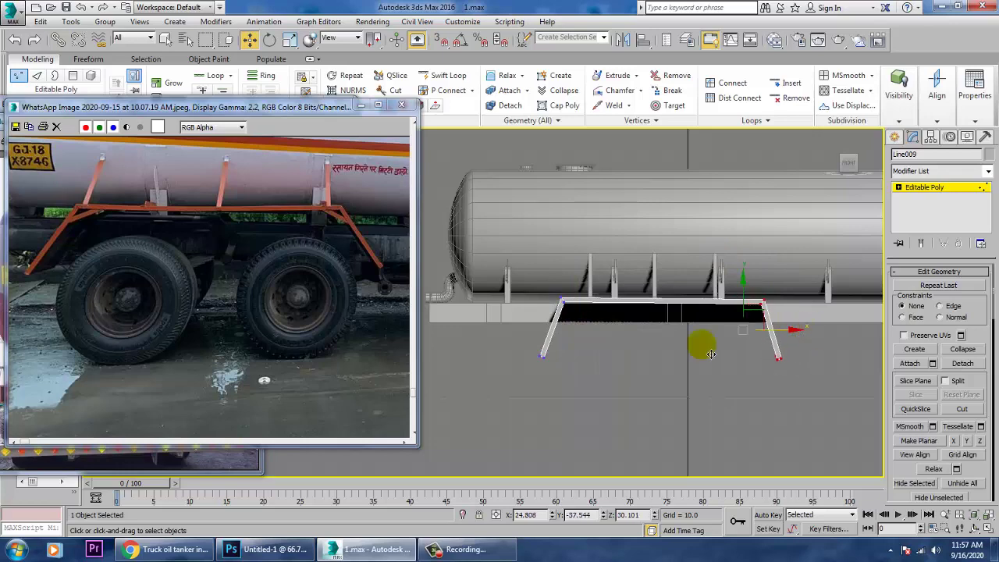
Step: Compare the rear wheel size and placement in the reference photo with the widened mudguard frame
{"action": "scroll", "coordinate": [227, 353], "scroll_direction": "down", "scroll_amount": 5}
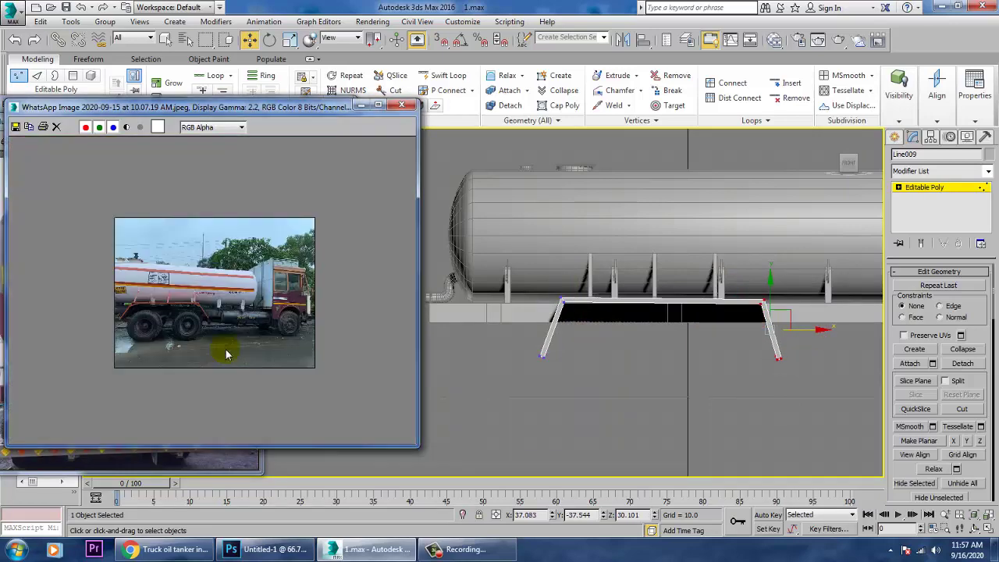
{"action": "middle_click_drag", "start_coordinate": [510, 375], "coordinate": [794, 343]}
{"action": "scroll", "coordinate": [623, 321], "scroll_direction": "up", "scroll_amount": 2}
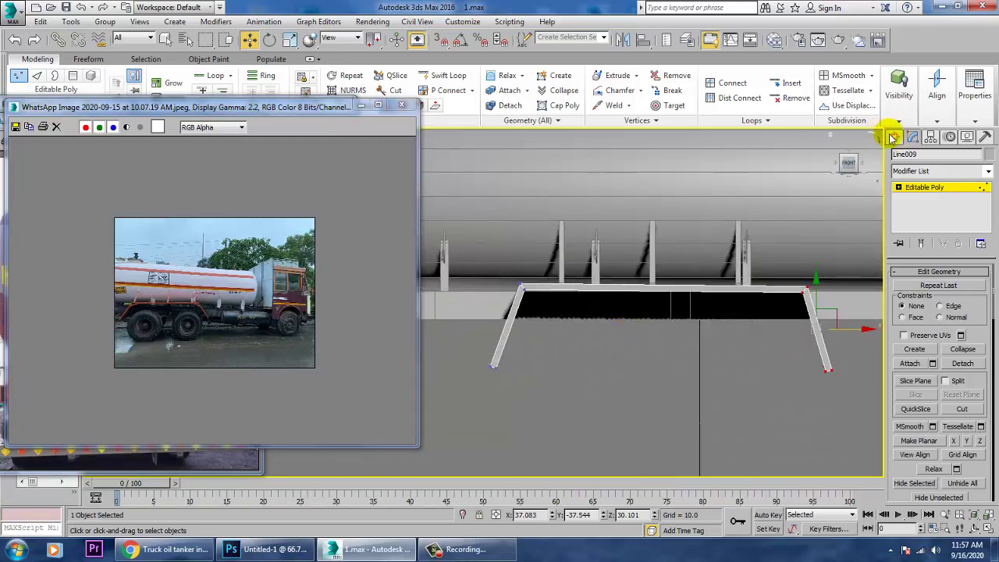
{"action": "left_click", "coordinate": [893, 138]}
{"action": "scroll", "coordinate": [129, 331], "scroll_direction": "up", "scroll_amount": 3}
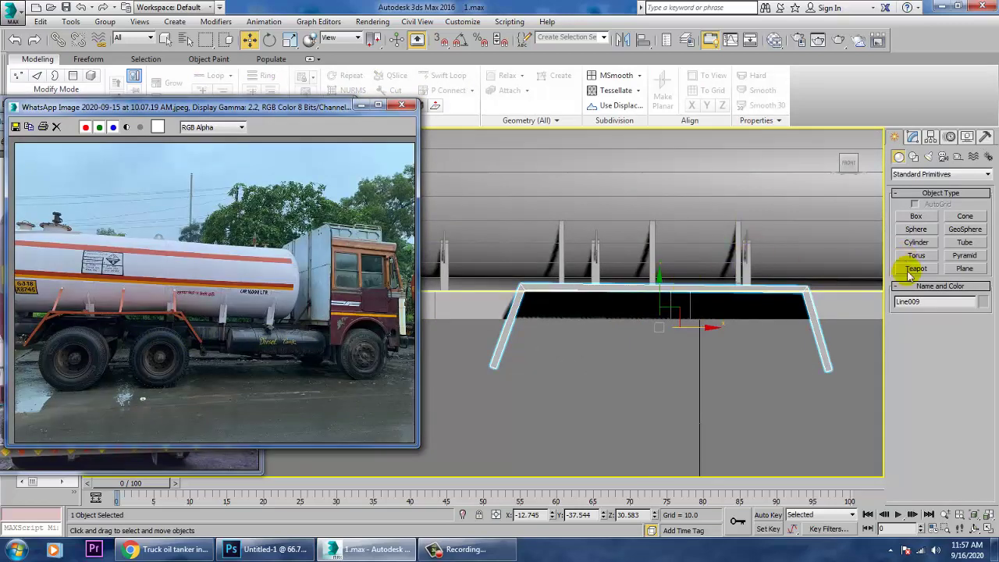
{"action": "scroll", "coordinate": [92, 368], "scroll_direction": "up", "scroll_amount": 3}
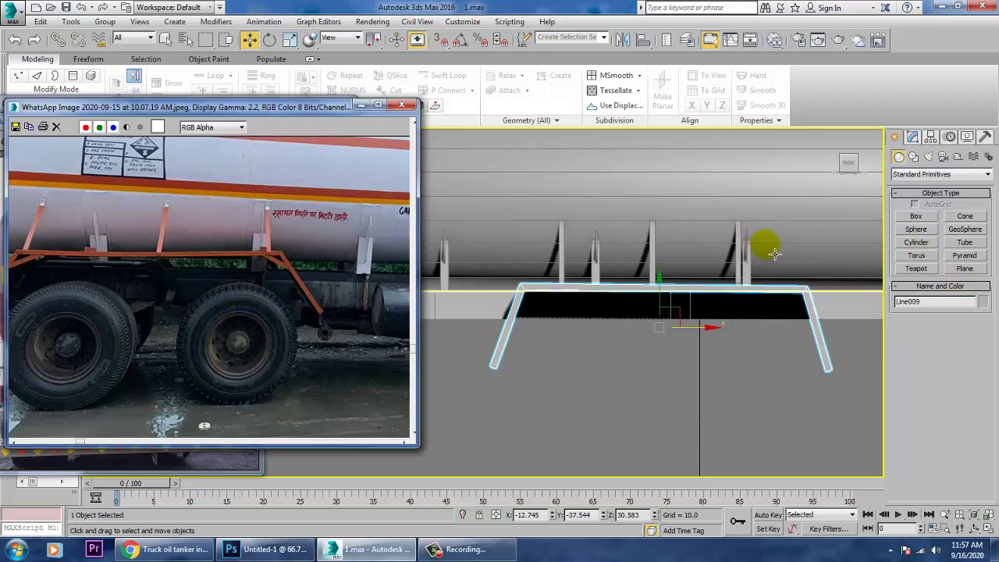
{"action": "left_click", "coordinate": [921, 243]}
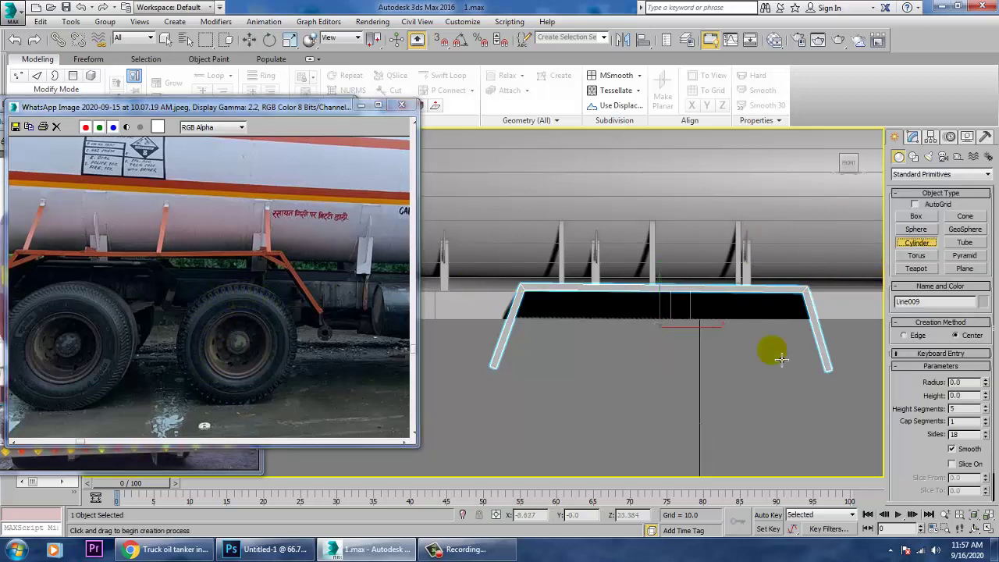
{"action": "left_click", "coordinate": [966, 242]}
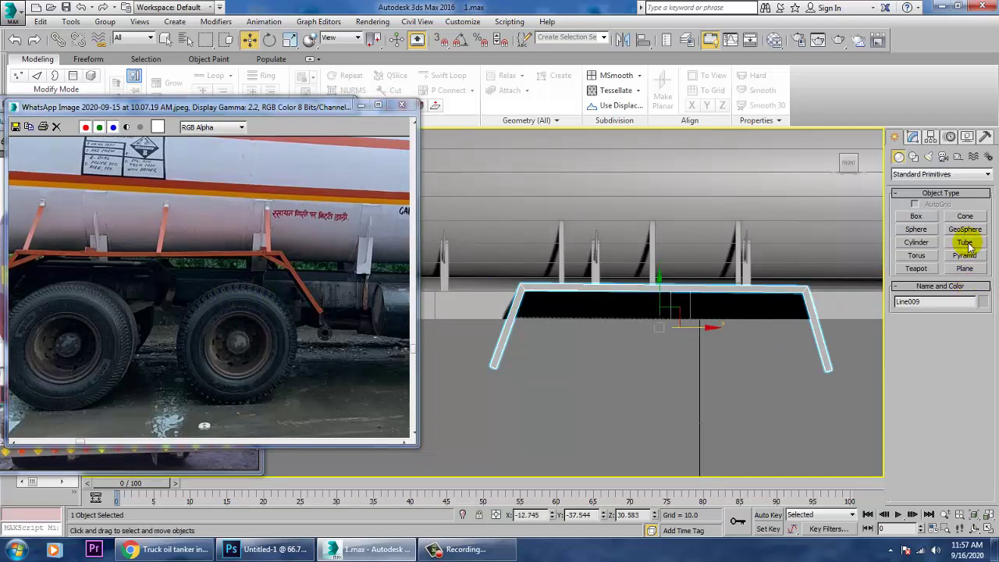
{"action": "left_click_drag", "start_coordinate": [575, 384], "coordinate": [625, 439]}
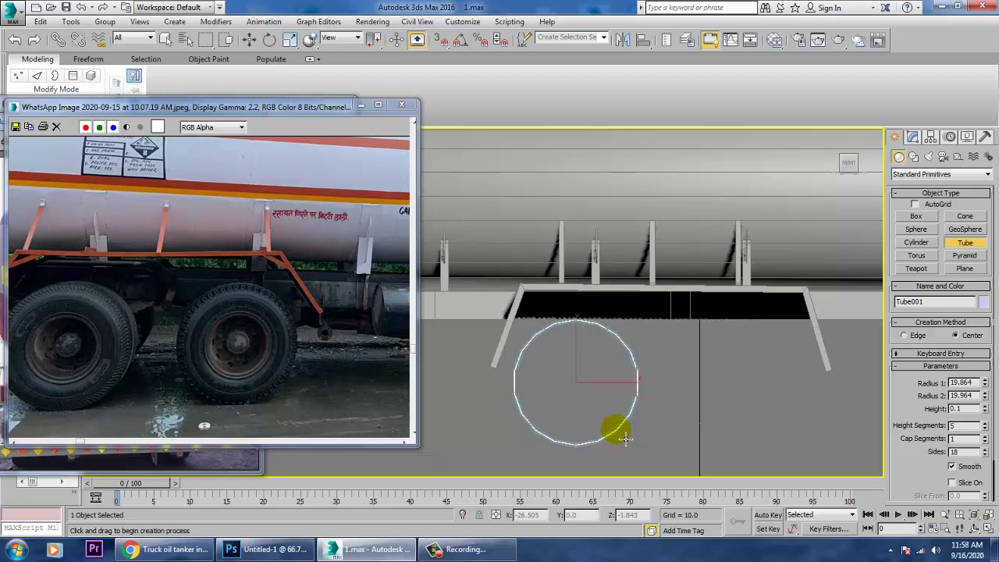
{"action": "left_click_drag", "start_coordinate": [625, 439], "coordinate": [850, 413]}
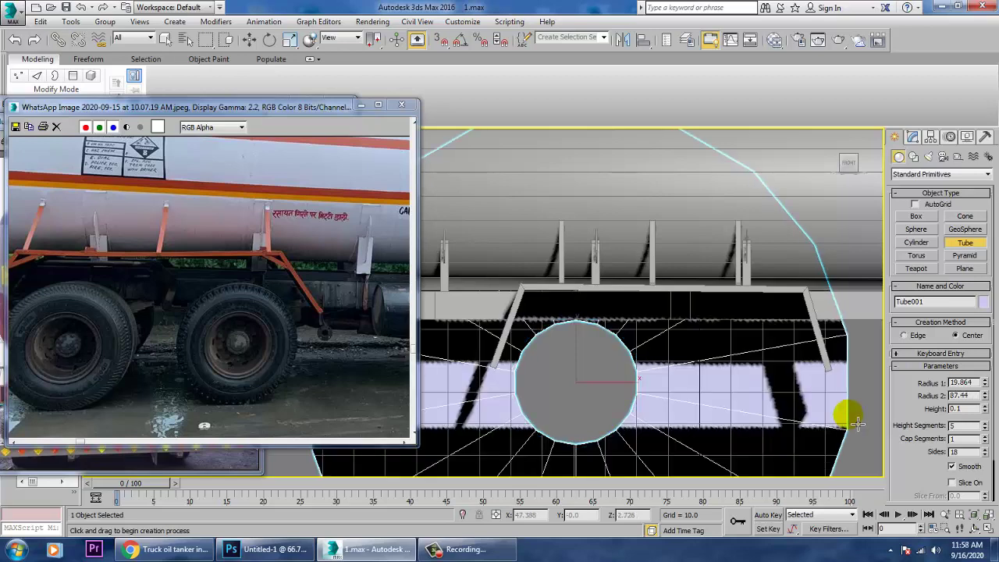
{"action": "right_click", "coordinate": [849, 415]}
Step: Draw a wheel cylinder of about 22.3 radius and 10.9 height beneath the rear half of the mudguard frame in the Front view
{"action": "left_click", "coordinate": [918, 243]}
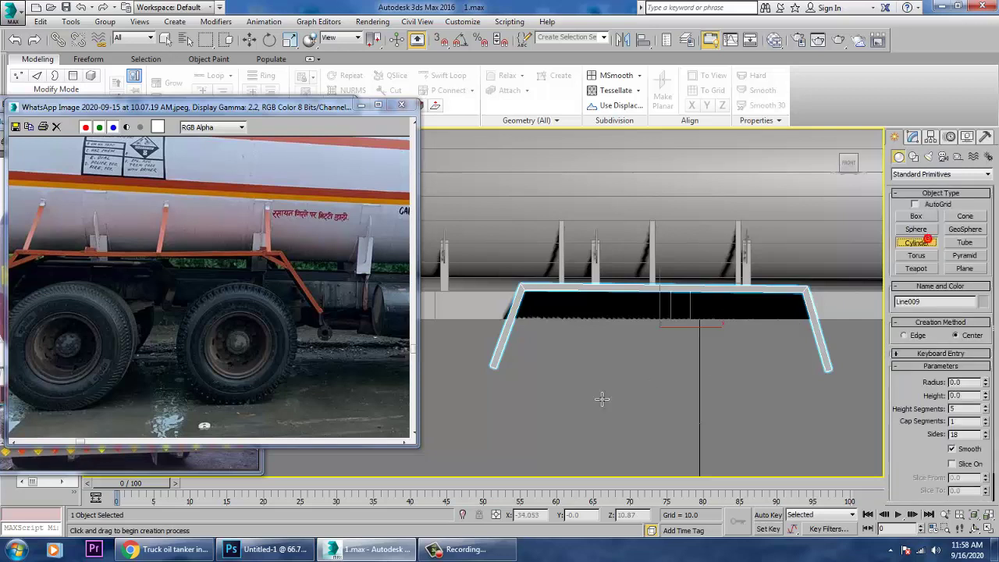
{"action": "left_click_drag", "start_coordinate": [581, 378], "coordinate": [634, 434]}
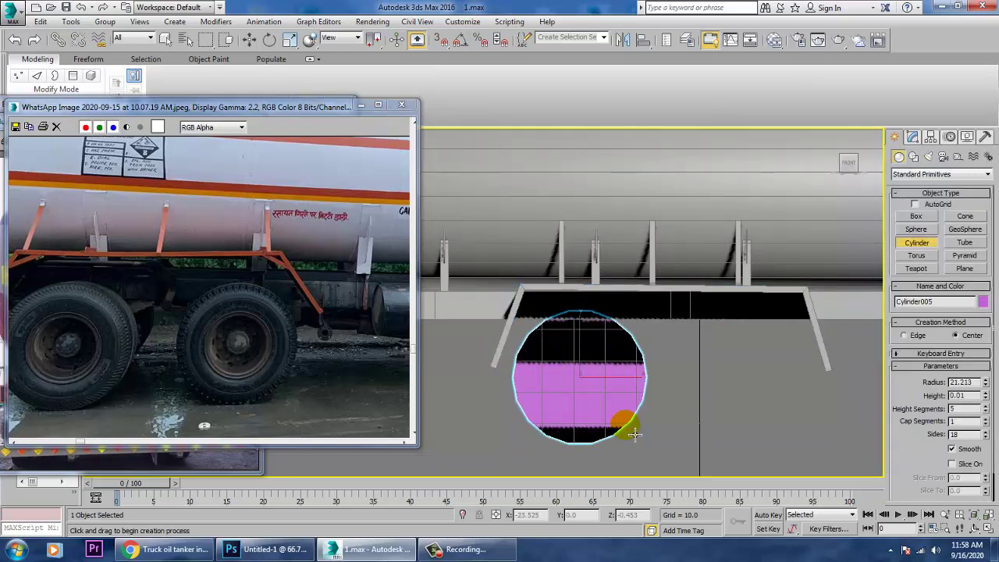
{"action": "left_click_drag", "start_coordinate": [635, 434], "coordinate": [635, 428]}
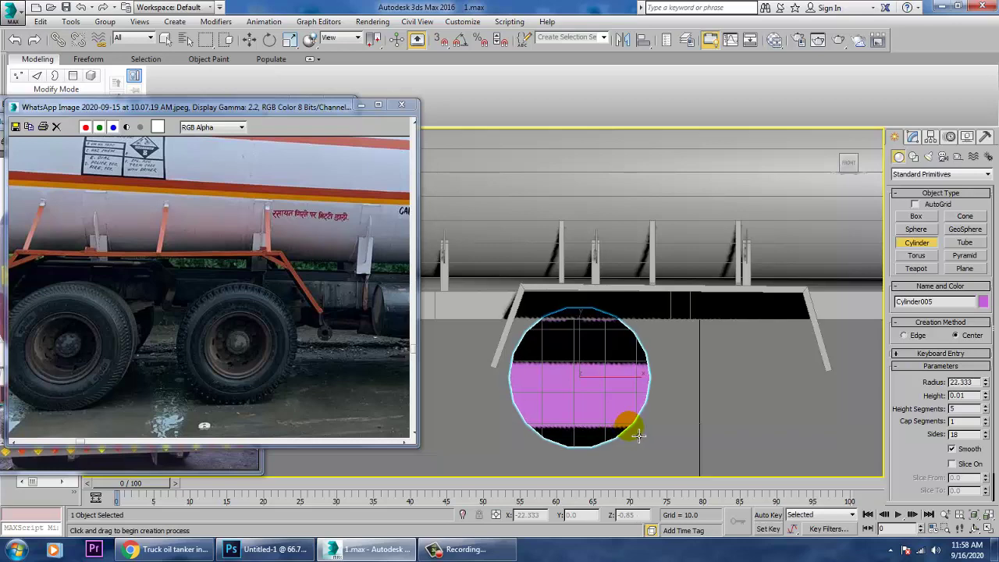
{"action": "left_click", "coordinate": [626, 402]}
{"action": "key", "text": "w"}
{"action": "key", "text": "alt+w"}
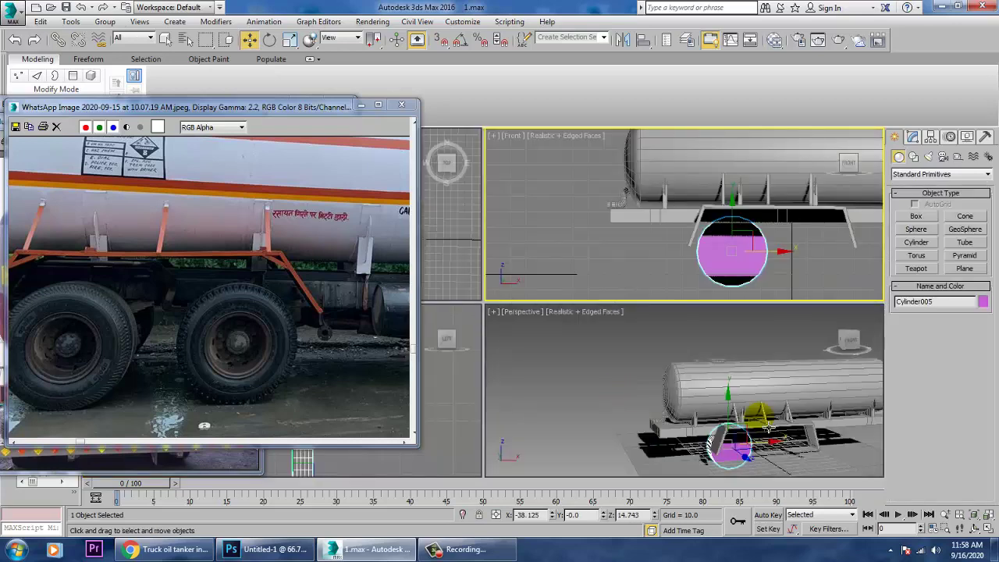
{"action": "right_click", "coordinate": [766, 426]}
{"action": "key", "text": "alt+w"}
{"action": "key", "text": "z"}
{"action": "scroll", "coordinate": [730, 404], "scroll_direction": "down", "scroll_amount": 5}
{"action": "middle_click_drag", "start_coordinate": [681, 398], "coordinate": [727, 409], "text": "alt"}
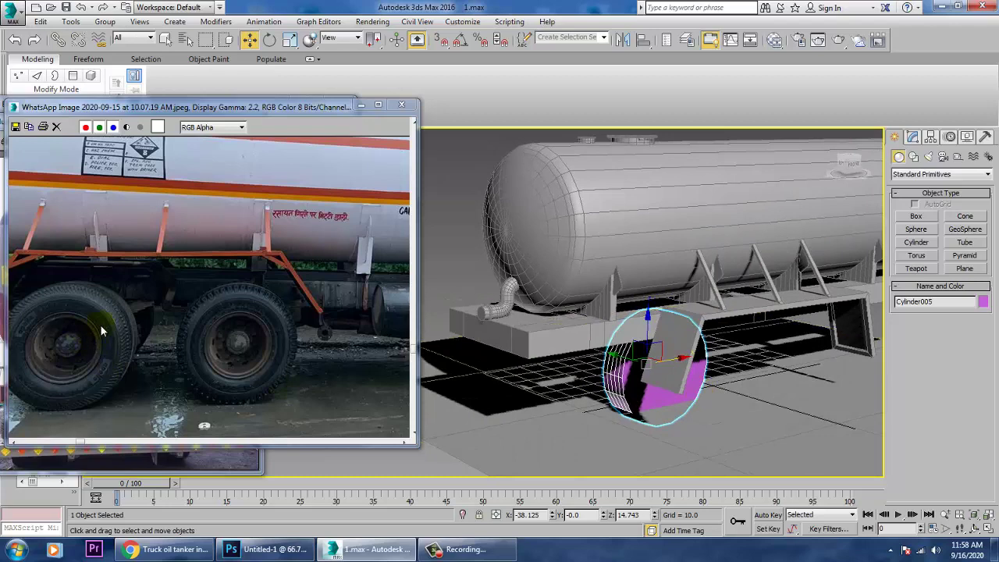
Step: Set the wheel cylinder's number of sides to 30
{"action": "key", "text": "alt+w"}
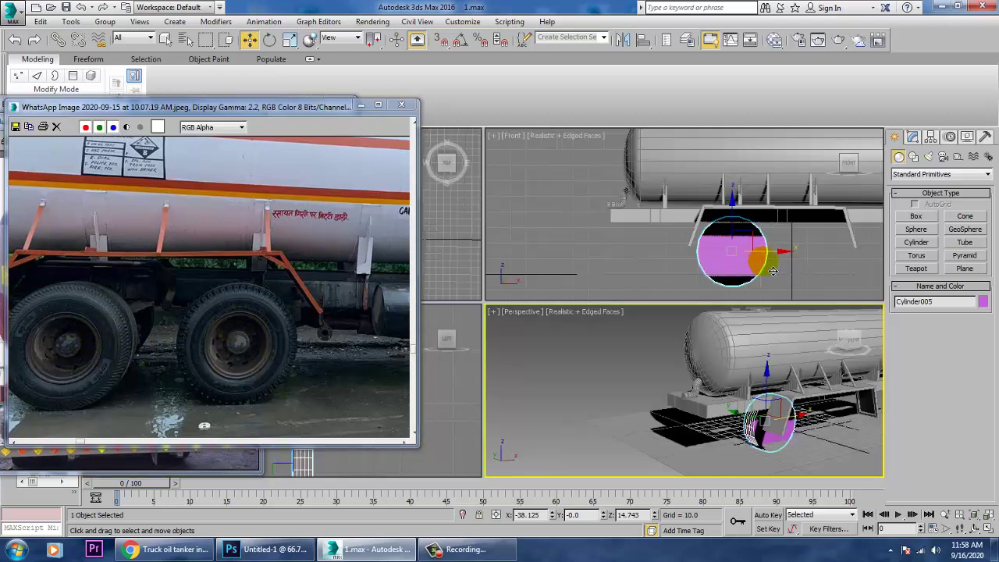
{"action": "right_click", "coordinate": [755, 267]}
{"action": "key", "text": "alt+w"}
{"action": "middle_click_drag", "start_coordinate": [693, 282], "coordinate": [721, 281]}
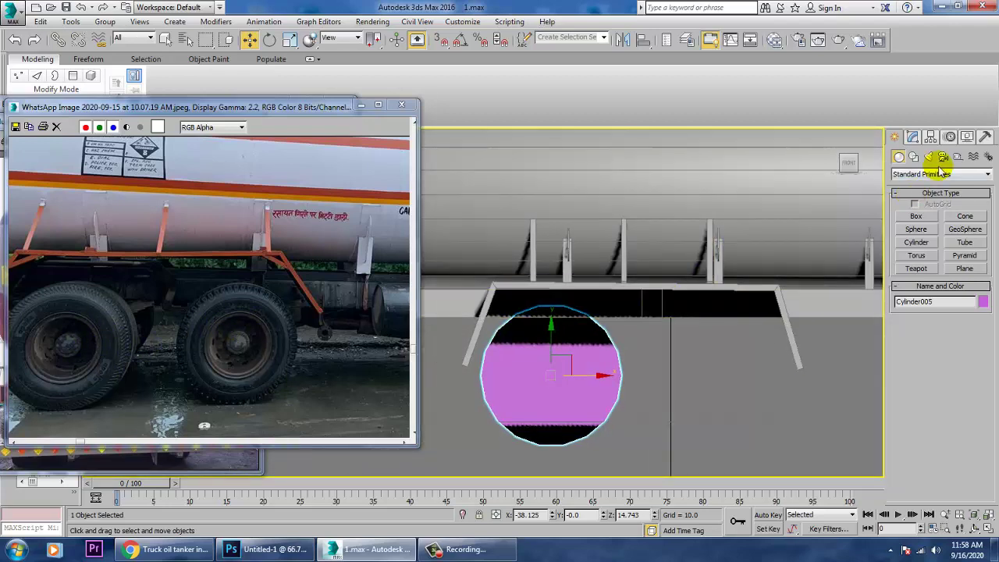
{"action": "left_click", "coordinate": [912, 138]}
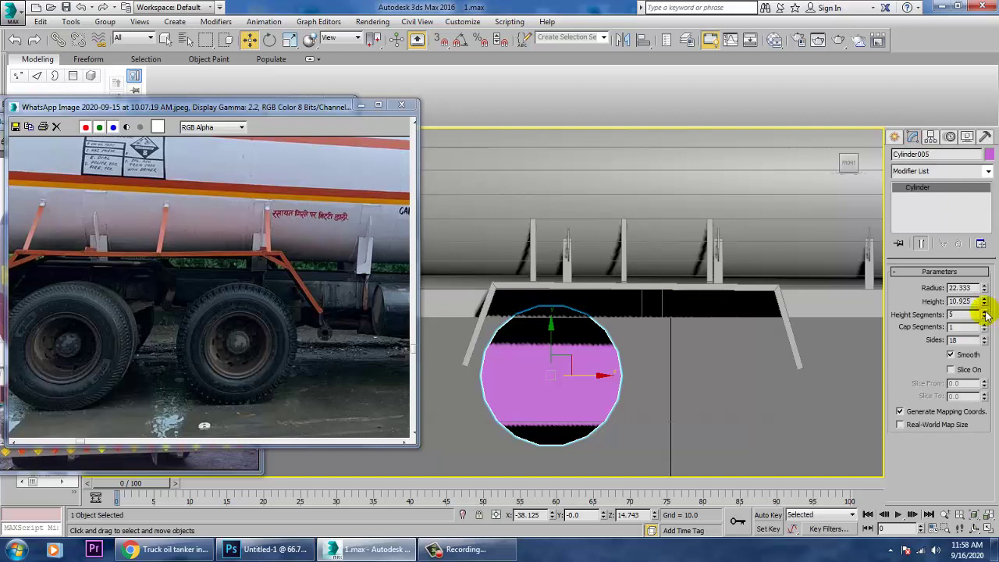
{"action": "left_click", "coordinate": [984, 338]}
{"action": "left_click", "coordinate": [984, 338]}
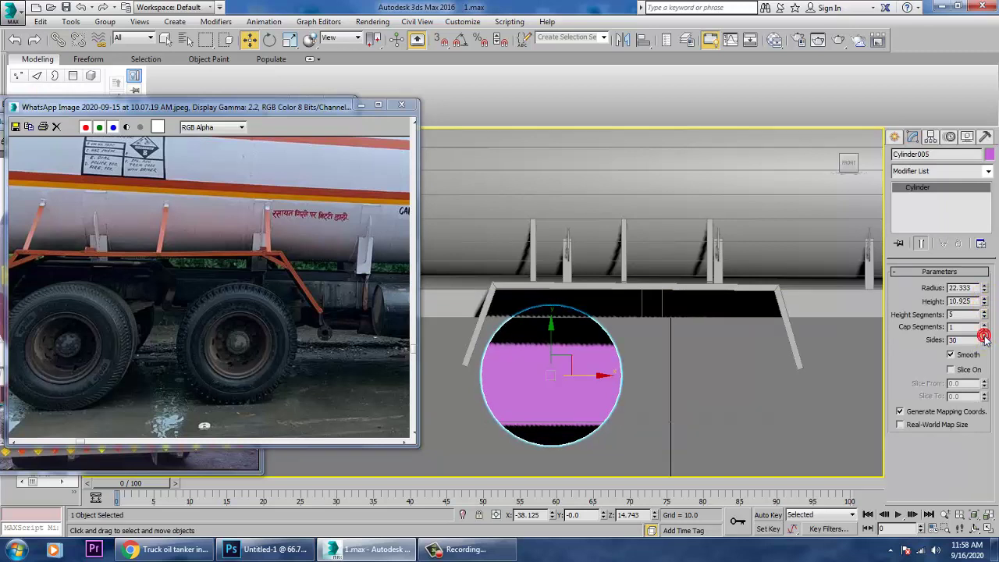
Step: Move the wheel cylinder sideways along Y to about -43.5, beneath the outer side of the mudguard frame
{"action": "key", "text": "alt+w"}
{"action": "right_click", "coordinate": [703, 437]}
{"action": "key", "text": "alt+w"}
{"action": "middle_click_drag", "start_coordinate": [711, 399], "coordinate": [684, 374], "text": "alt"}
{"action": "left_click_drag", "start_coordinate": [591, 353], "coordinate": [719, 380]}
{"action": "scroll", "coordinate": [719, 381], "scroll_direction": "up", "scroll_amount": 3}
{"action": "middle_click_drag", "start_coordinate": [718, 380], "coordinate": [733, 379], "text": "alt"}
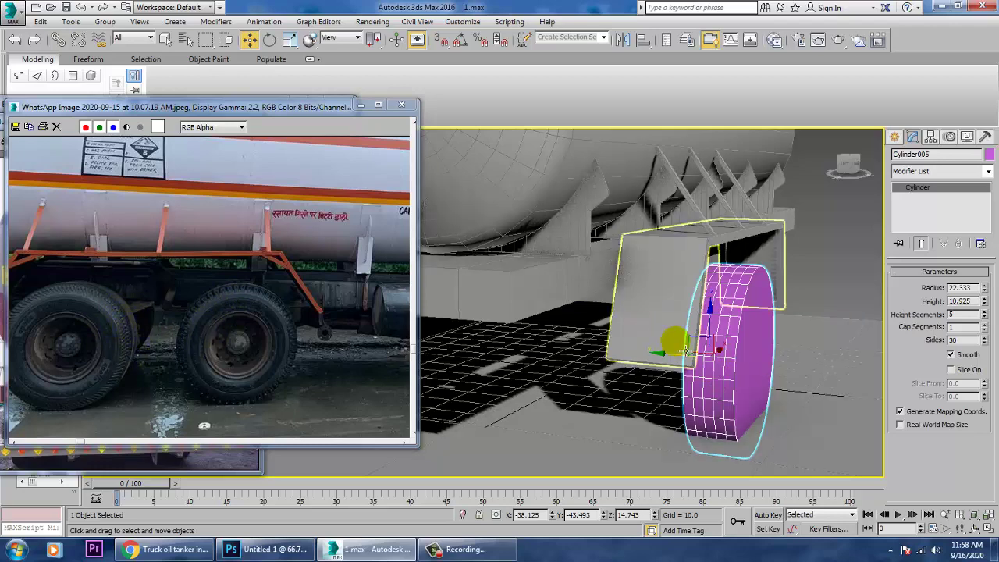
Step: Reduce the wheel cylinder's height segments to 3
{"action": "scroll", "coordinate": [757, 353], "scroll_direction": "up", "scroll_amount": 6}
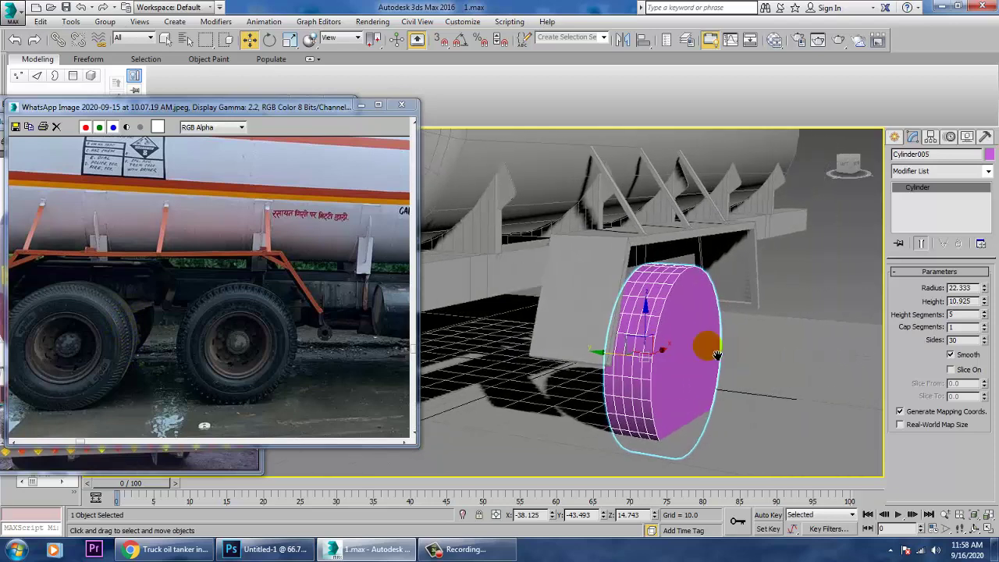
{"action": "scroll", "coordinate": [751, 347], "scroll_direction": "down", "scroll_amount": 4}
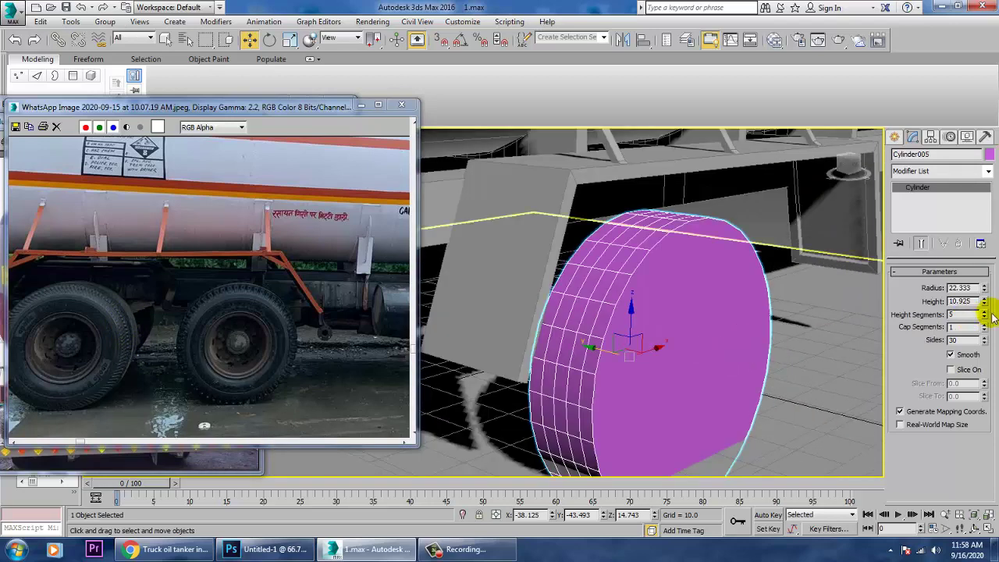
{"action": "left_click", "coordinate": [985, 320]}
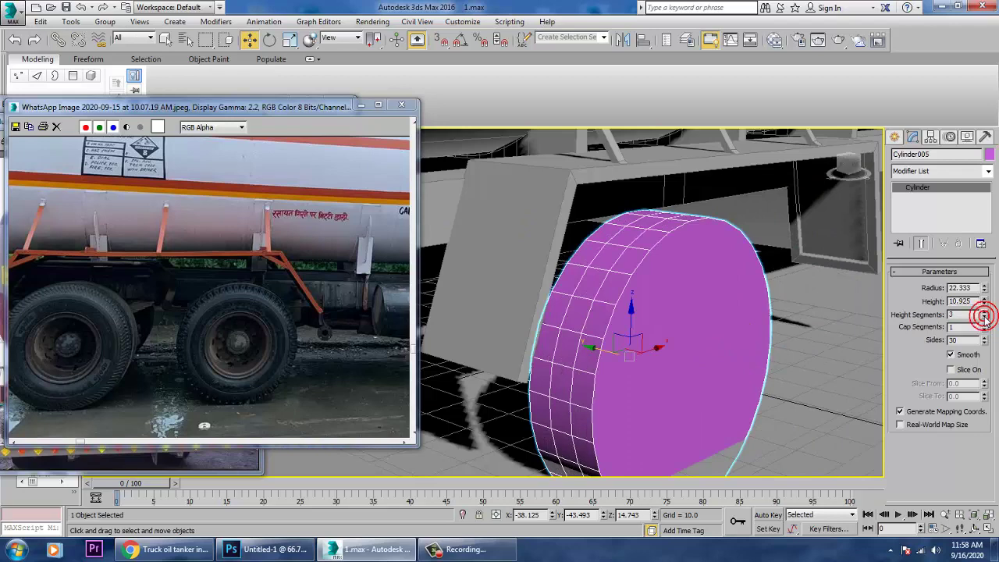
Step: Convert the wheel cylinder to an Editable Poly
{"action": "middle_click_drag", "start_coordinate": [669, 292], "coordinate": [643, 292], "text": "alt"}
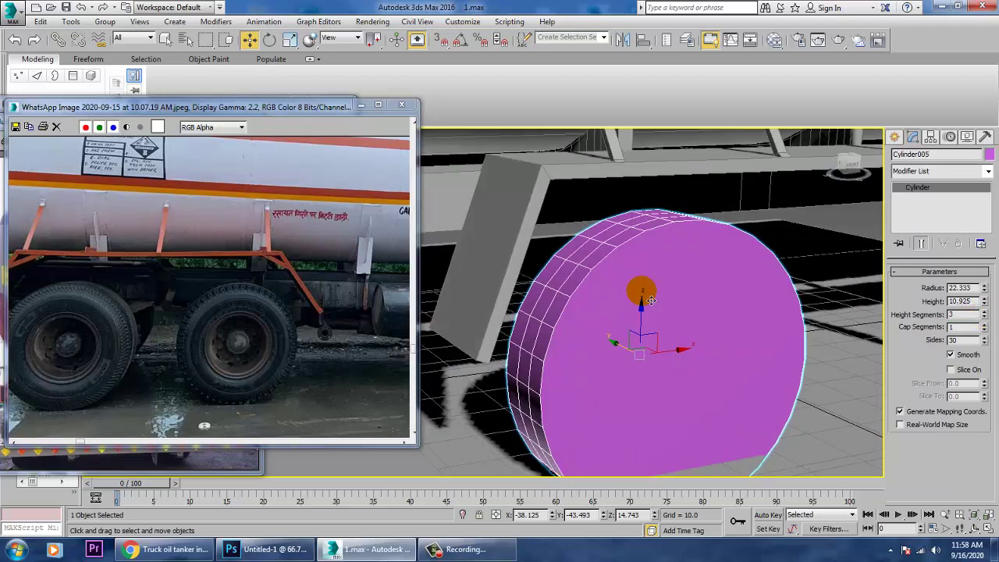
{"action": "right_click", "coordinate": [664, 244]}
{"action": "mouse_move", "coordinate": [725, 374]}
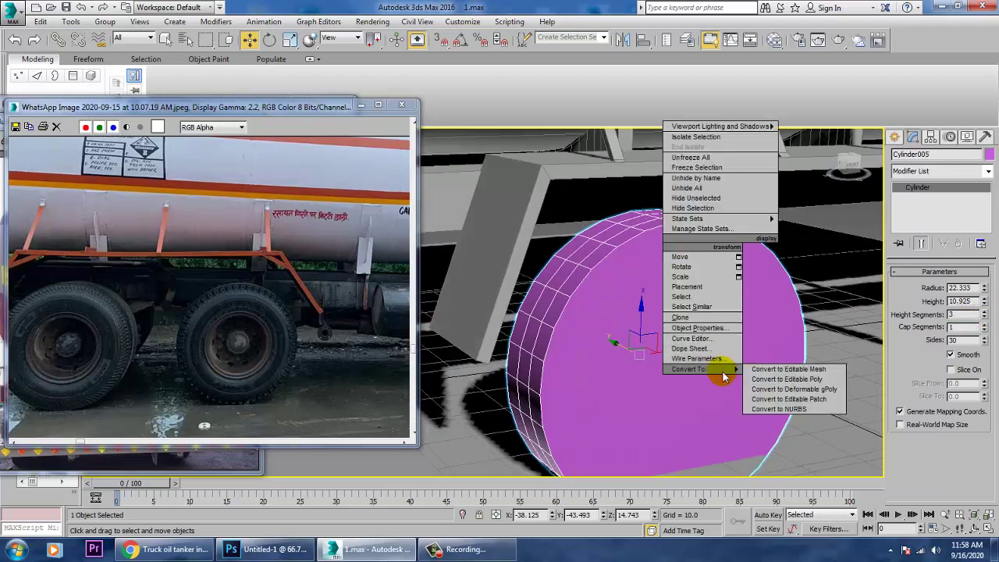
{"action": "left_click", "coordinate": [830, 379]}
Step: Inset the wheel's outer cap polygon three times by about 3.459 each to form concentric rings
{"action": "key", "text": "4"}
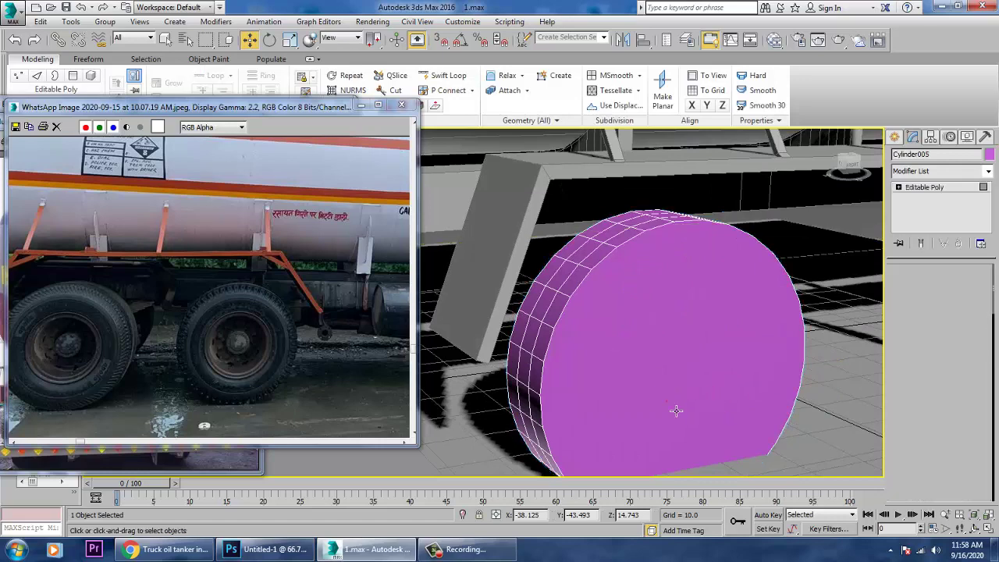
{"action": "left_click", "coordinate": [668, 403]}
{"action": "left_click_drag", "start_coordinate": [979, 475], "coordinate": [986, 257]}
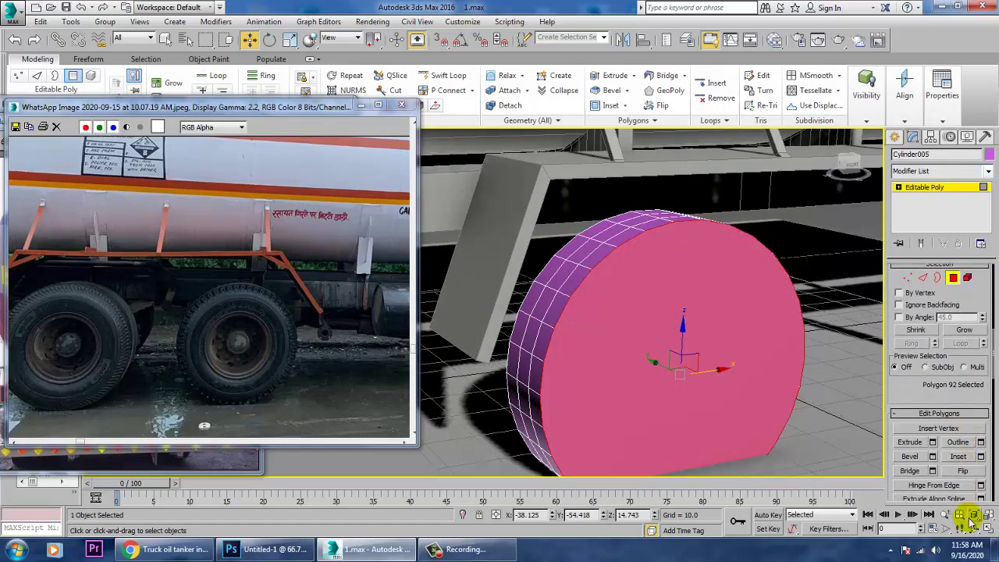
{"action": "left_click", "coordinate": [981, 457]}
{"action": "left_click_drag", "start_coordinate": [494, 329], "coordinate": [500, 321]}
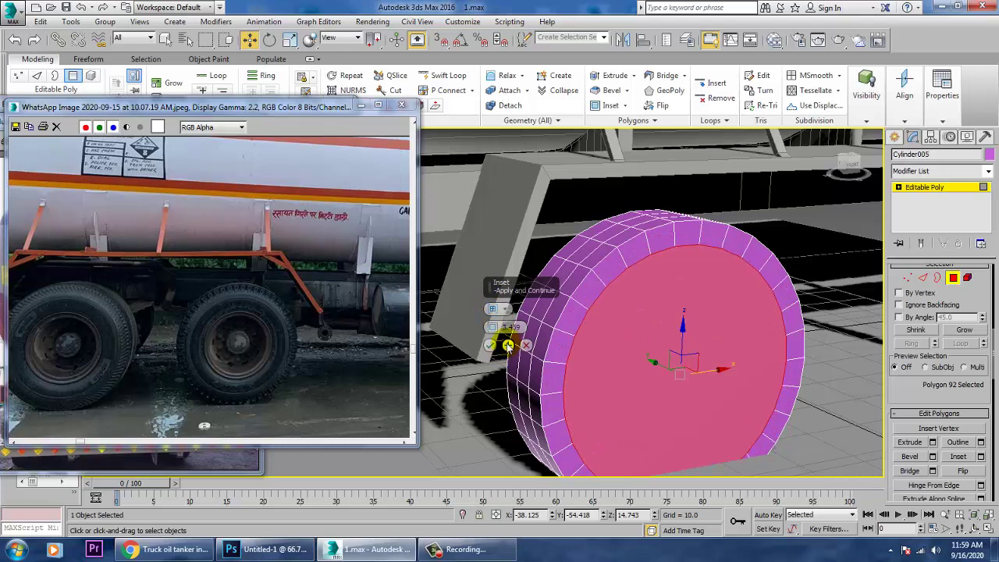
{"action": "left_click", "coordinate": [508, 345]}
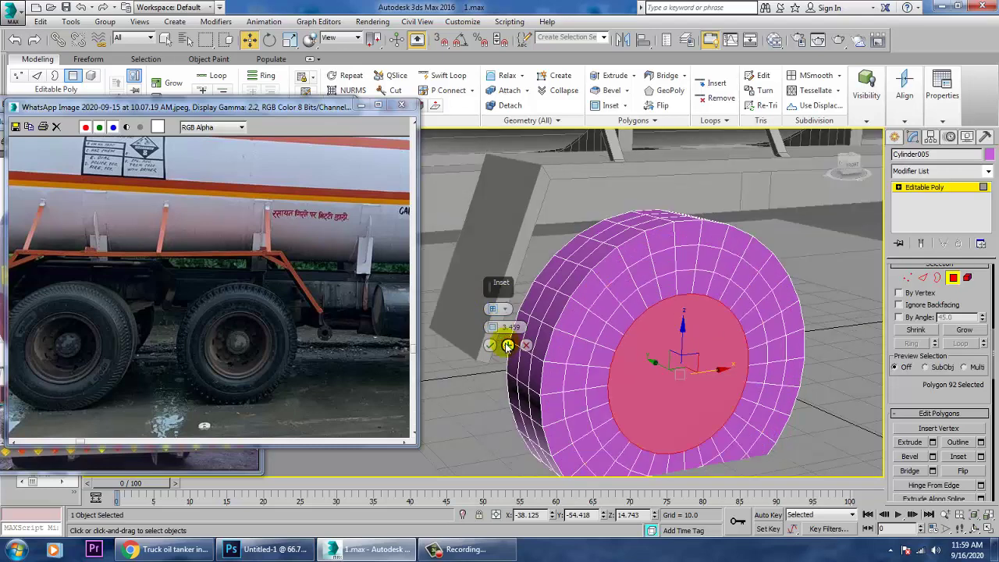
{"action": "left_click", "coordinate": [507, 345]}
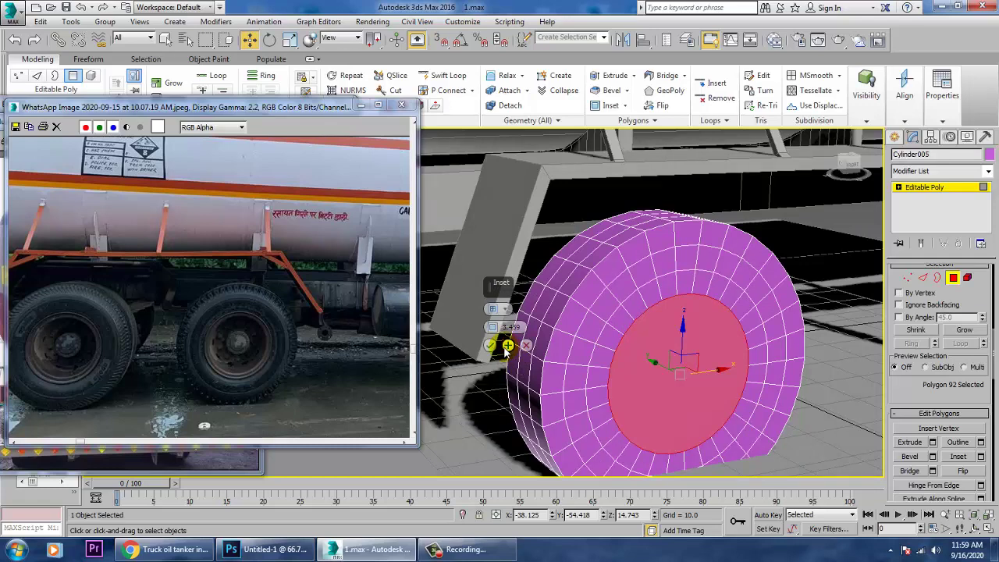
{"action": "left_click", "coordinate": [525, 345]}
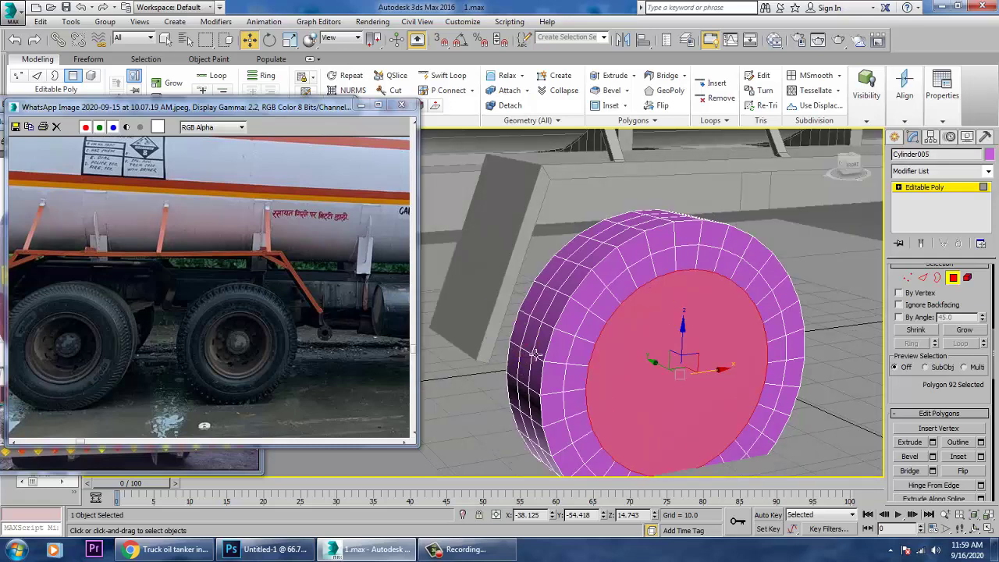
{"action": "left_click", "coordinate": [982, 456]}
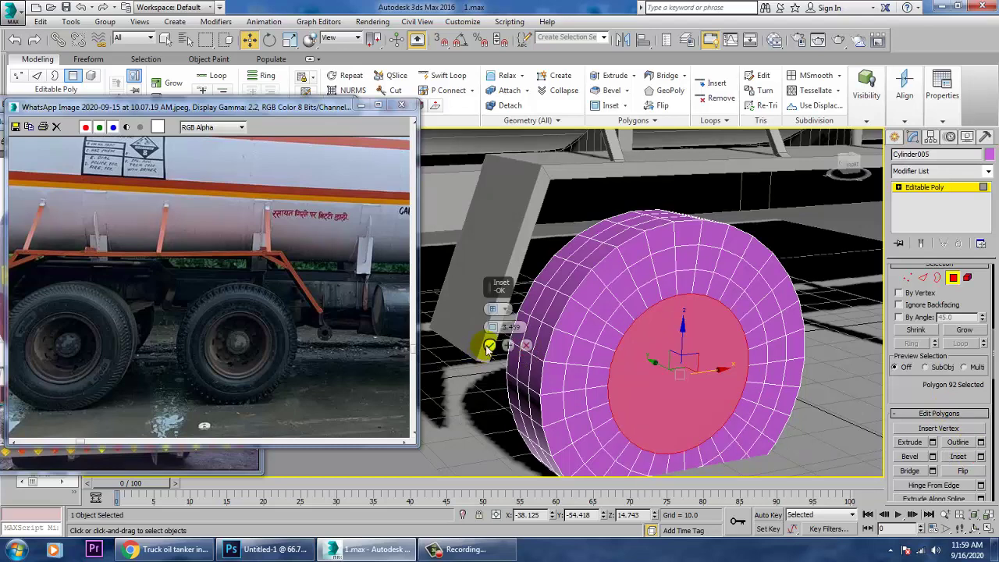
{"action": "left_click", "coordinate": [489, 345]}
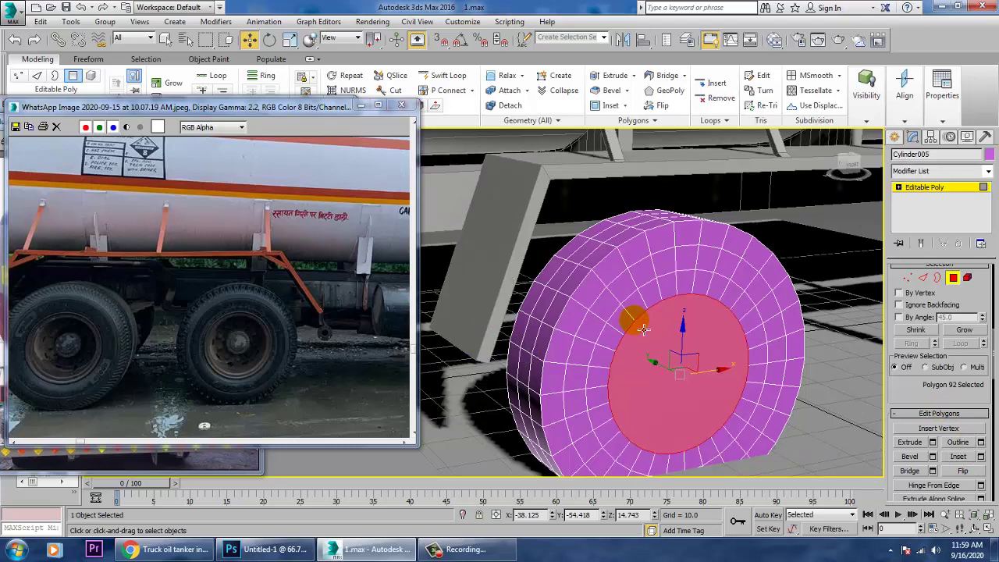
Step: Select the outermost inset edge loop on the wheel face and move it outward along Y by about -1.108
{"action": "key", "text": "2"}
{"action": "double_click", "coordinate": [626, 290]}
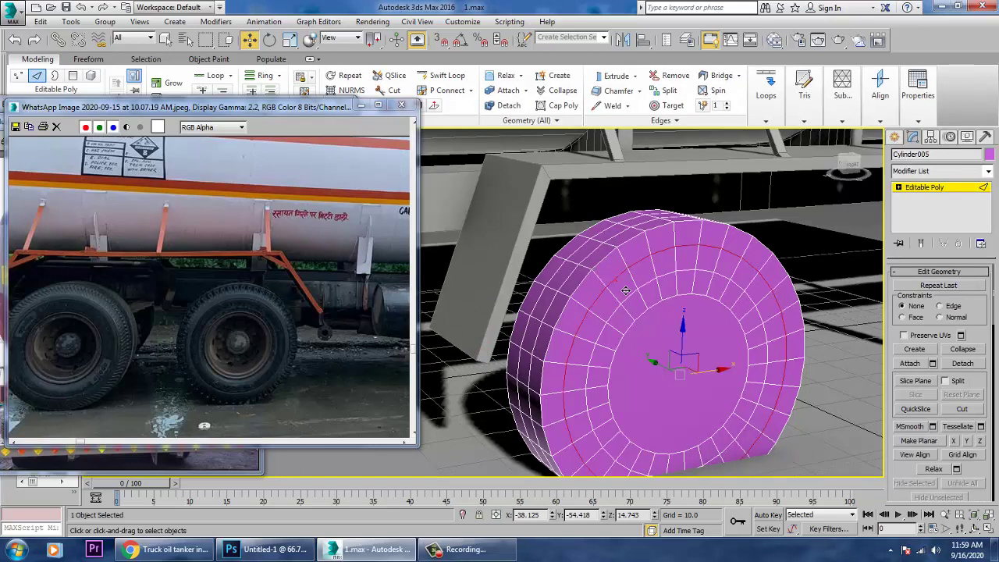
{"action": "left_click", "coordinate": [625, 289]}
{"action": "middle_click_drag", "start_coordinate": [626, 290], "coordinate": [666, 316], "text": "alt"}
{"action": "left_click", "coordinate": [591, 302]}
{"action": "double_click", "coordinate": [603, 312]}
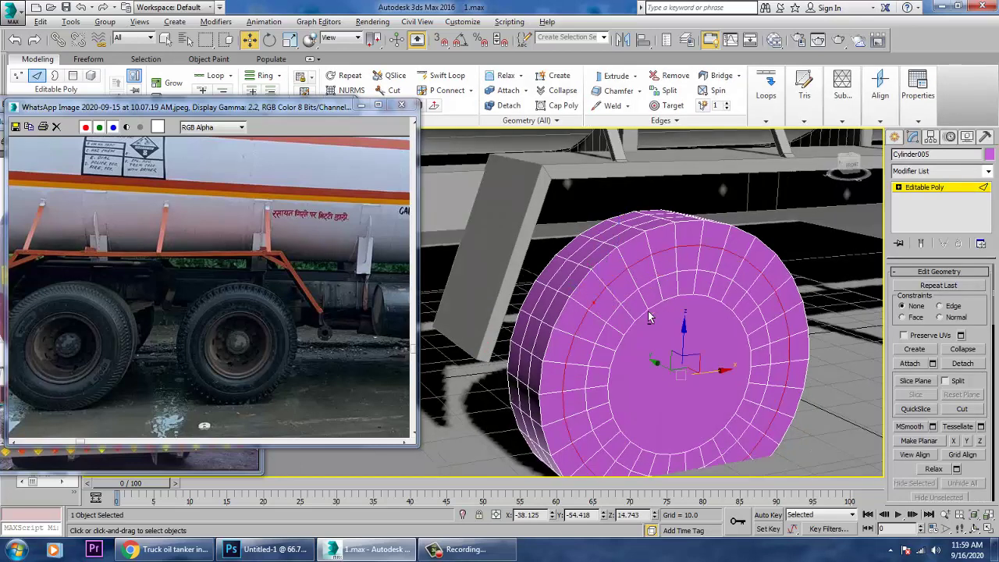
{"action": "middle_click_drag", "start_coordinate": [603, 313], "coordinate": [648, 363], "text": "alt"}
{"action": "left_click_drag", "start_coordinate": [659, 376], "coordinate": [661, 376]}
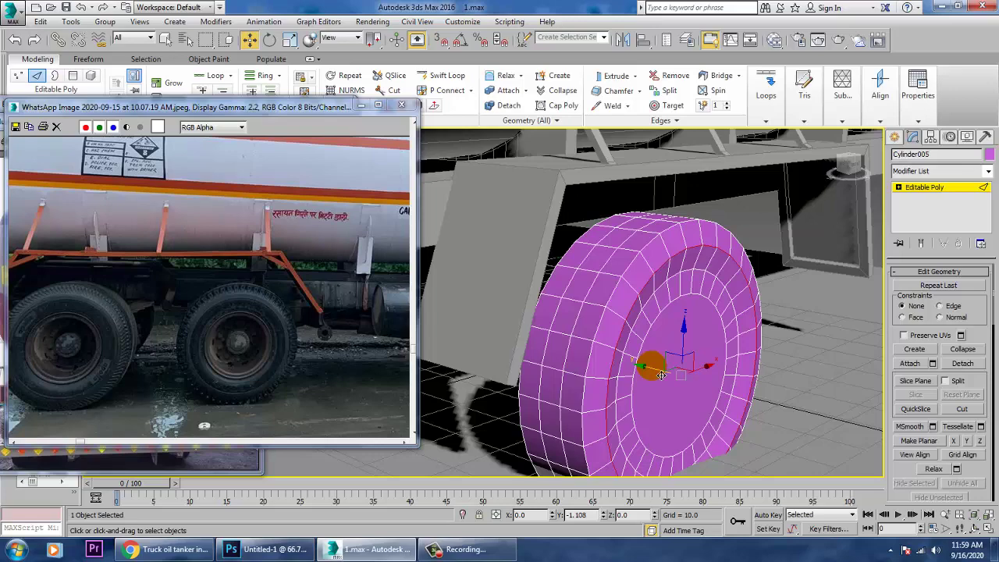
{"action": "middle_click_drag", "start_coordinate": [661, 375], "coordinate": [642, 279], "text": "alt"}
{"action": "middle_click_drag", "start_coordinate": [671, 313], "coordinate": [696, 309], "text": "alt"}
{"action": "middle_click_drag", "start_coordinate": [669, 241], "coordinate": [726, 324]}
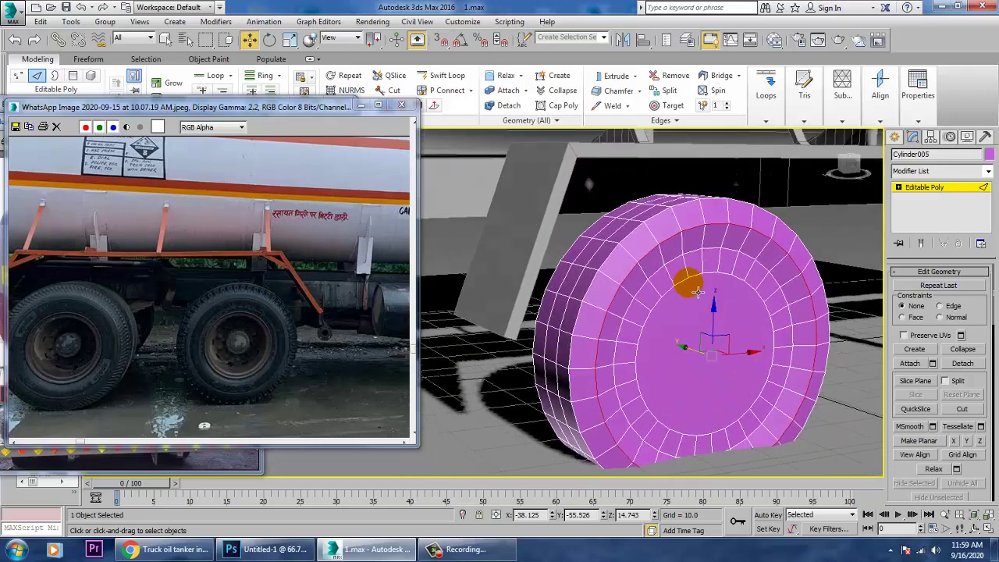
Step: Chamfer the raised edge loop by about 1.259 with 2 segments to round the tyre's sidewall
{"action": "scroll", "coordinate": [687, 289], "scroll_direction": "up", "scroll_amount": 4}
{"action": "mouse_move", "coordinate": [688, 296]}
{"action": "middle_mouse_down", "text": "alt"}
{"action": "mouse_move", "coordinate": [698, 292]}
{"action": "mouse_move", "coordinate": [680, 297]}
{"action": "middle_mouse_up", "text": "alt"}
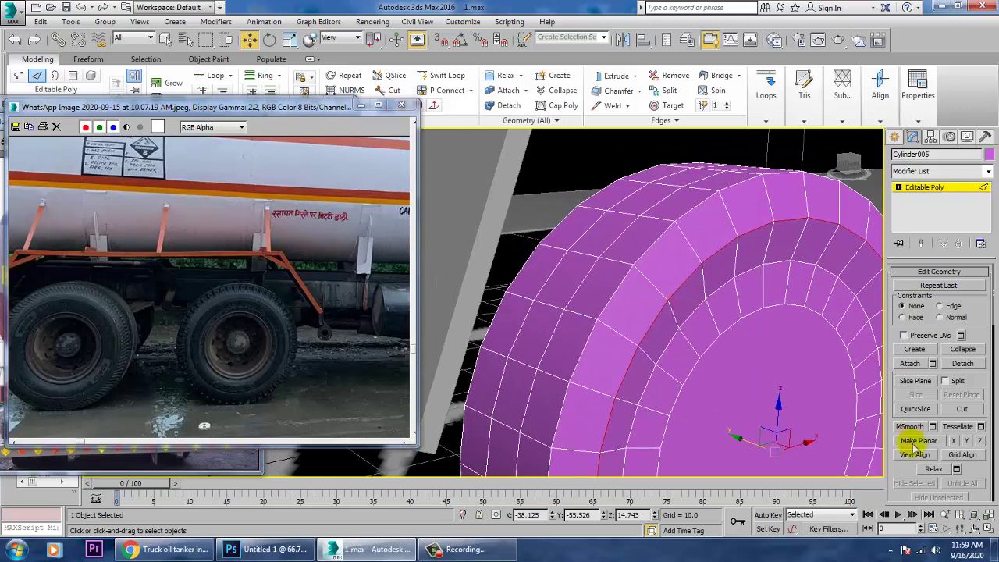
{"action": "scroll", "coordinate": [915, 477], "scroll_direction": "up", "scroll_amount": 10}
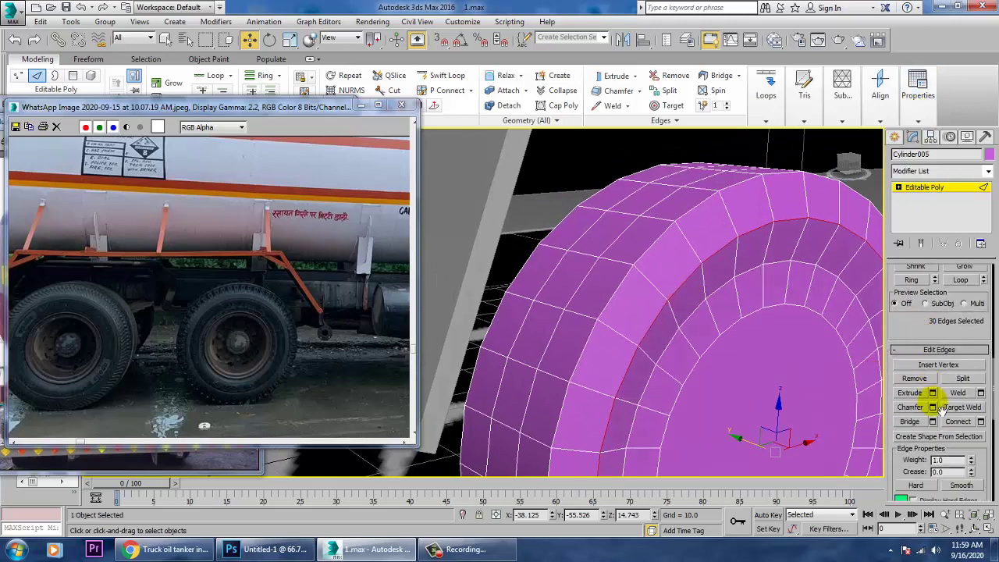
{"action": "left_click", "coordinate": [934, 407]}
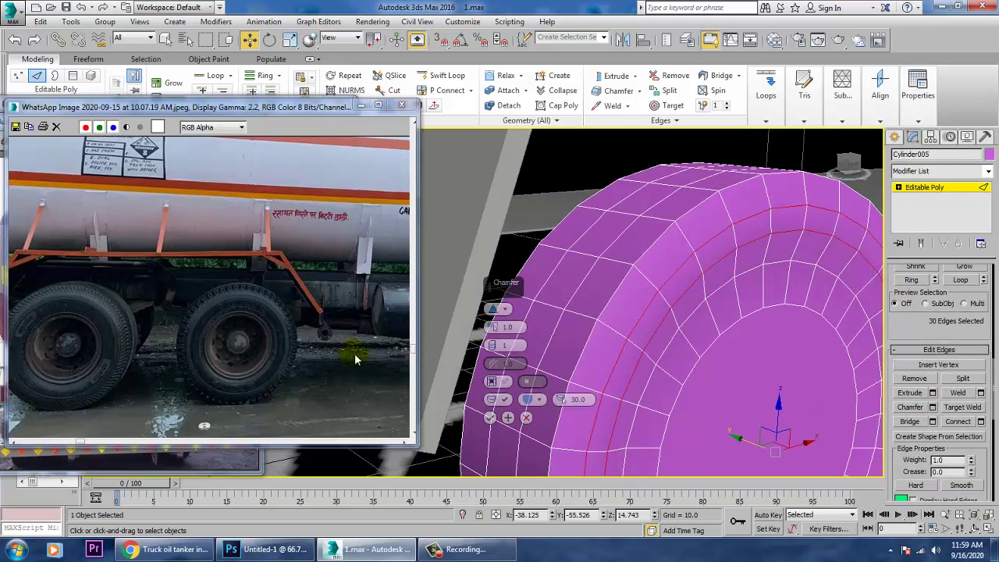
{"action": "left_click_drag", "start_coordinate": [490, 346], "coordinate": [494, 329]}
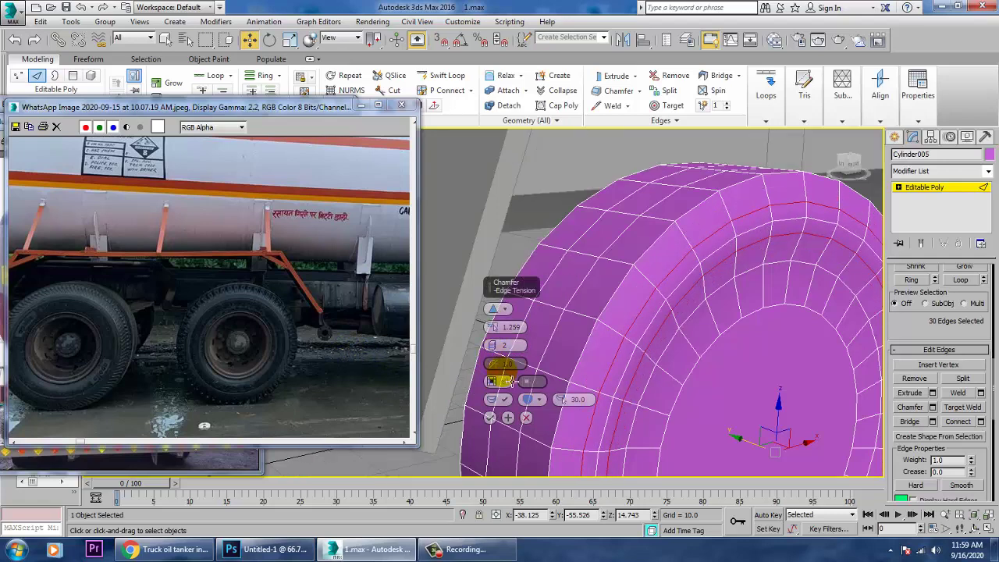
{"action": "left_click", "coordinate": [490, 418]}
{"action": "middle_click_drag", "start_coordinate": [790, 373], "coordinate": [633, 325], "text": "alt"}
{"action": "scroll", "coordinate": [680, 310], "scroll_direction": "down", "scroll_amount": 4}
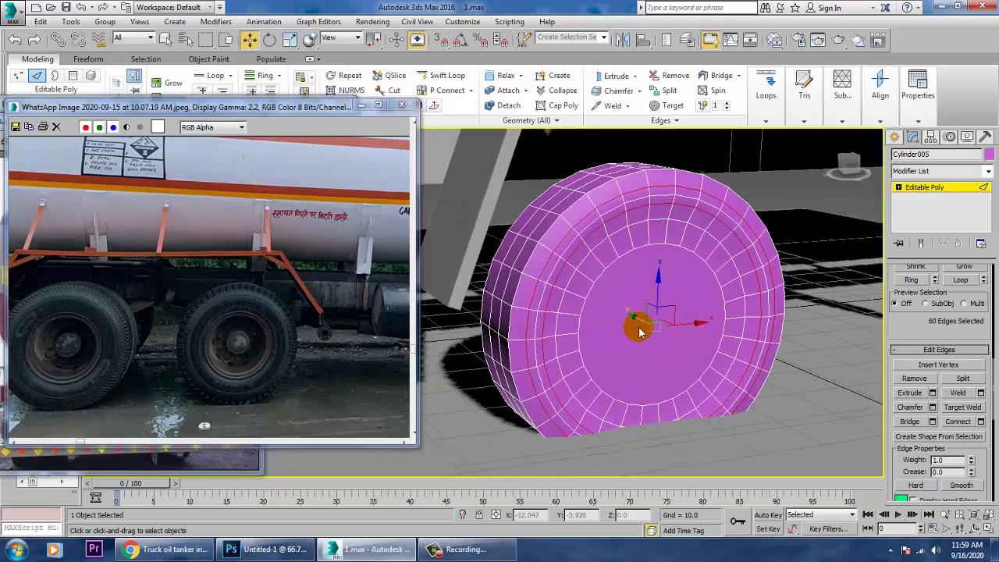
Step: Inset the wheel's central polygon by about 0.741 to form a thin rim border
{"action": "left_click", "coordinate": [638, 330]}
{"action": "key", "text": "4"}
{"action": "left_click", "coordinate": [639, 328]}
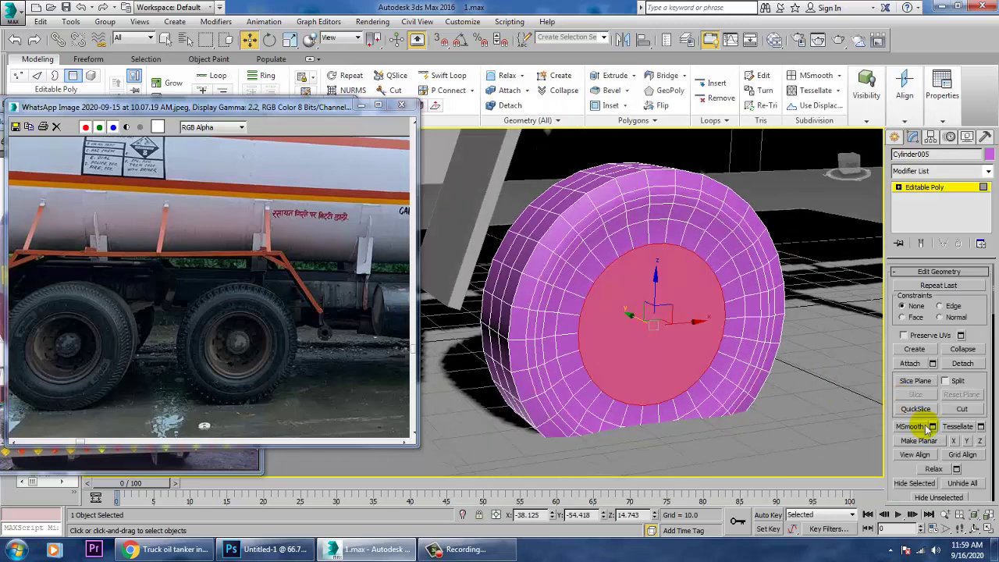
{"action": "left_click_drag", "start_coordinate": [896, 457], "coordinate": [901, 432]}
{"action": "scroll", "coordinate": [898, 469], "scroll_direction": "down", "scroll_amount": 5}
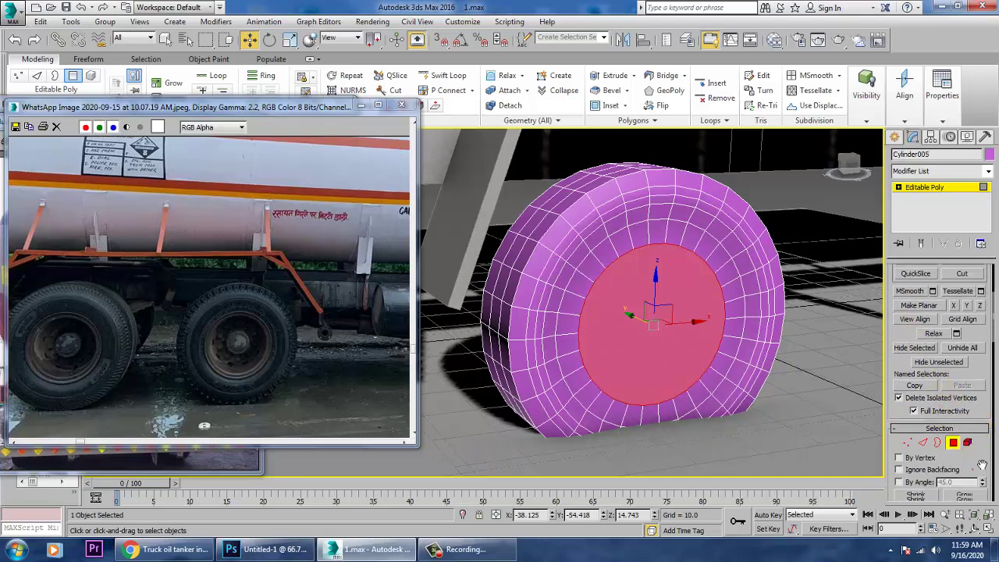
{"action": "scroll", "coordinate": [951, 411], "scroll_direction": "down", "scroll_amount": 8}
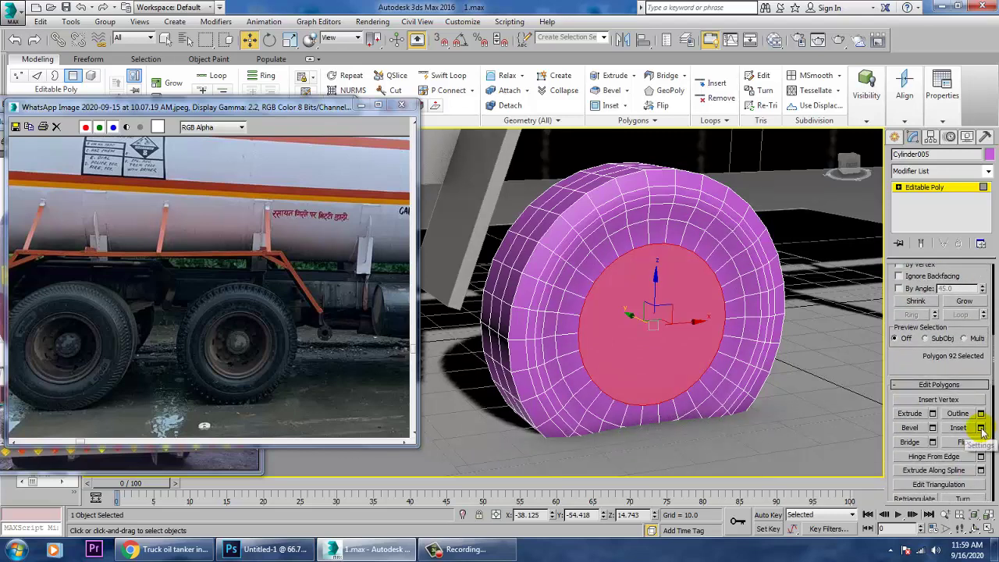
{"action": "left_click", "coordinate": [981, 428]}
{"action": "left_click_drag", "start_coordinate": [493, 328], "coordinate": [500, 343]}
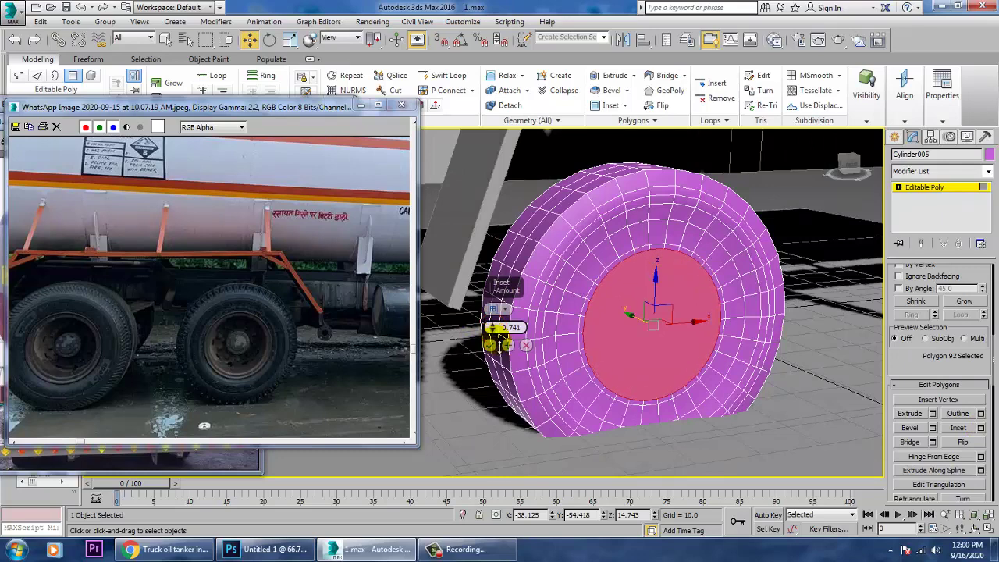
{"action": "left_click", "coordinate": [491, 345]}
Step: Bevel the central polygon inward with a height of about -6.827 and an outline of about -2.424
{"action": "middle_click_drag", "start_coordinate": [691, 344], "coordinate": [712, 350], "text": "alt"}
{"action": "scroll", "coordinate": [709, 347], "scroll_direction": "up", "scroll_amount": 3}
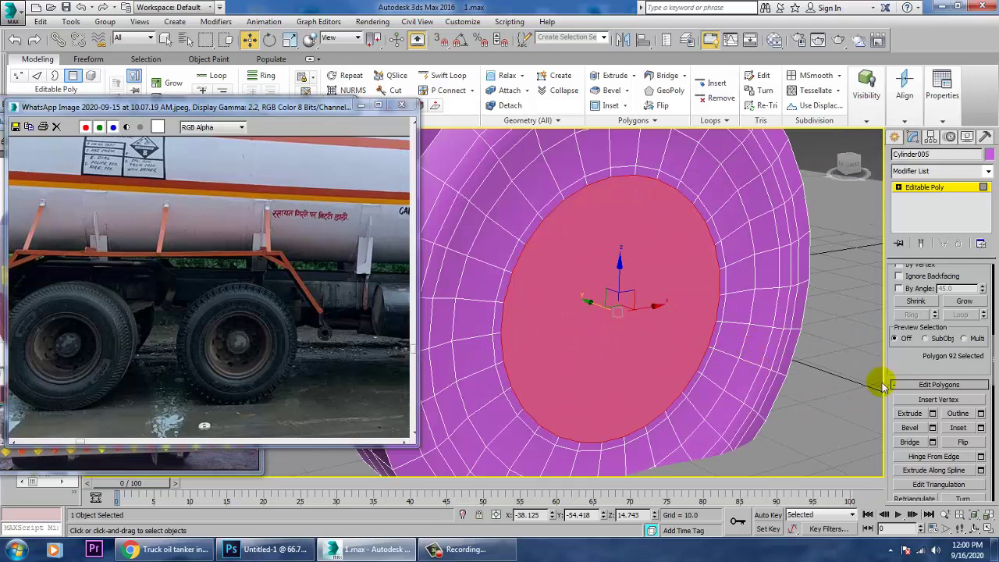
{"action": "left_click", "coordinate": [933, 428]}
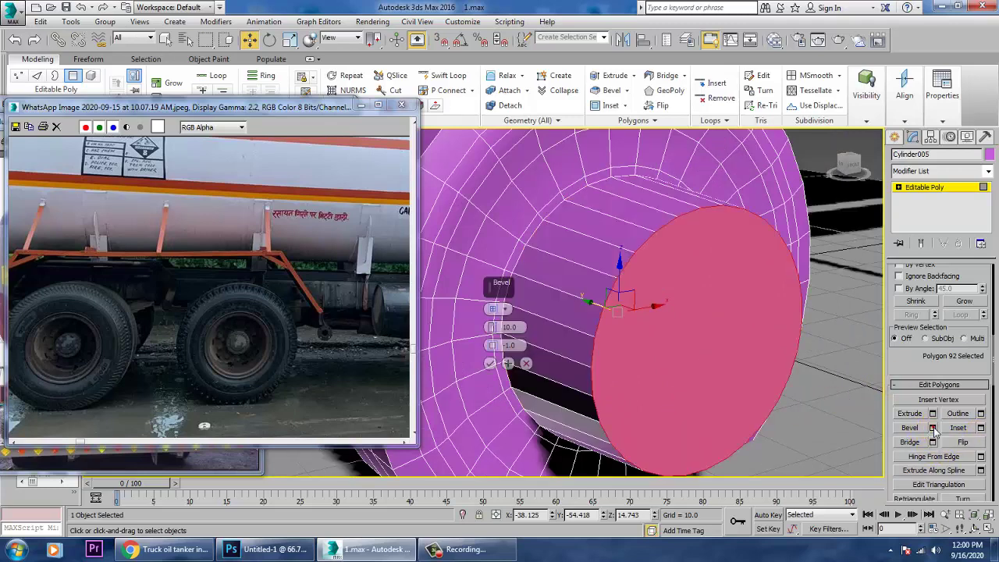
{"action": "left_click_drag", "start_coordinate": [494, 334], "coordinate": [507, 363]}
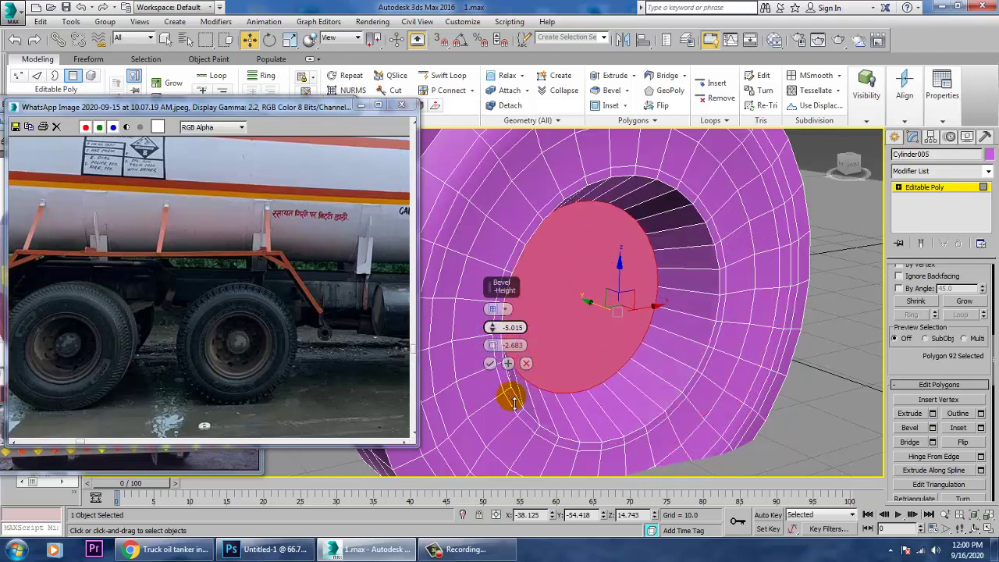
{"action": "middle_click_drag", "start_coordinate": [673, 326], "coordinate": [629, 318], "text": "alt"}
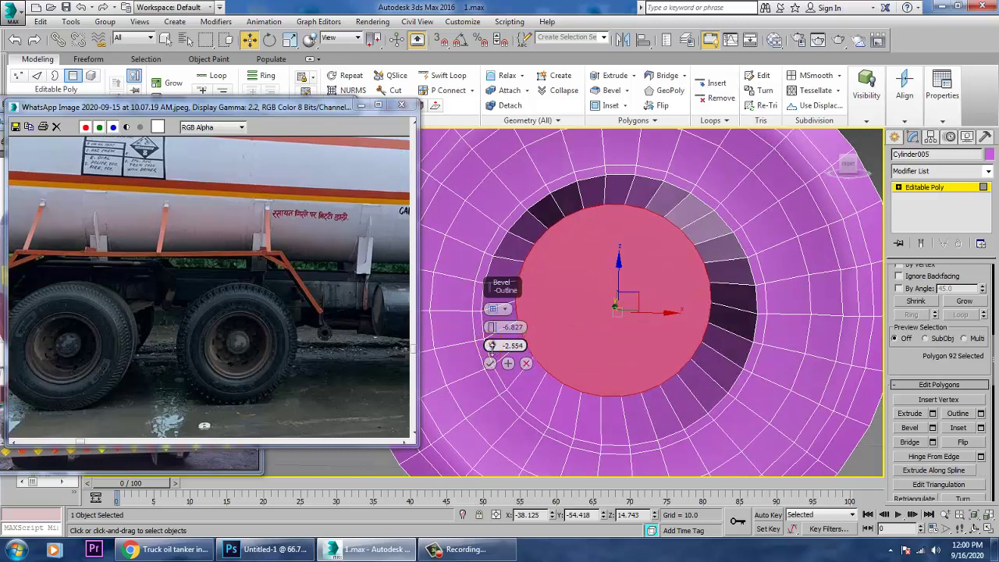
{"action": "left_click_drag", "start_coordinate": [491, 346], "coordinate": [491, 344]}
{"action": "middle_click_drag", "start_coordinate": [720, 328], "coordinate": [785, 336], "text": "alt"}
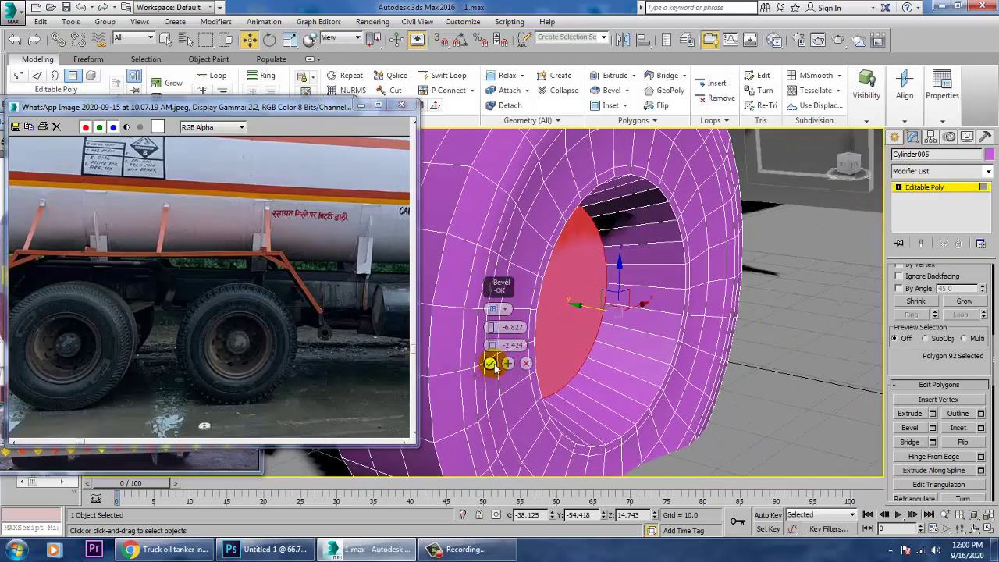
Step: Add an edge loop with Swift Loop around the recess's inner wall, close to its outer edge
{"action": "scroll", "coordinate": [676, 329], "scroll_direction": "down", "scroll_amount": 5}
{"action": "middle_click_drag", "start_coordinate": [636, 311], "coordinate": [671, 358], "text": "alt"}
{"action": "scroll", "coordinate": [636, 339], "scroll_direction": "up", "scroll_amount": 3}
{"action": "scroll", "coordinate": [650, 360], "scroll_direction": "up", "scroll_amount": 3}
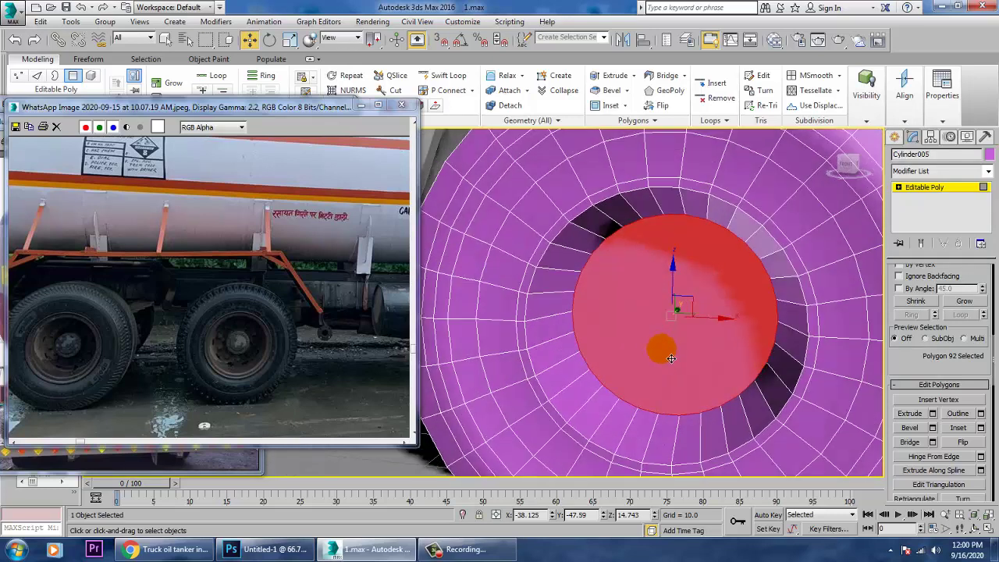
{"action": "left_click", "coordinate": [446, 76]}
{"action": "left_click", "coordinate": [551, 282]}
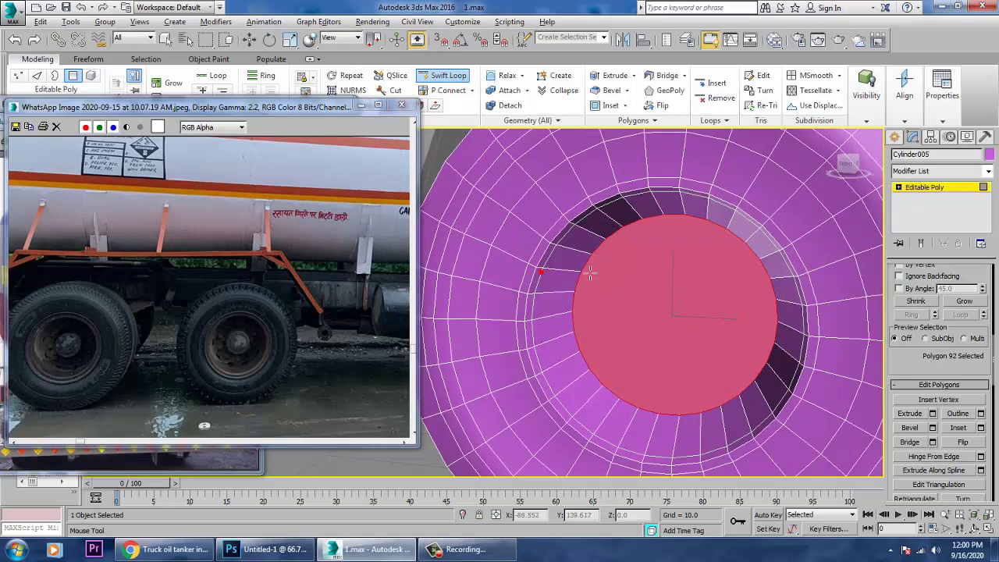
{"action": "scroll", "coordinate": [590, 272], "scroll_direction": "up", "scroll_amount": 2}
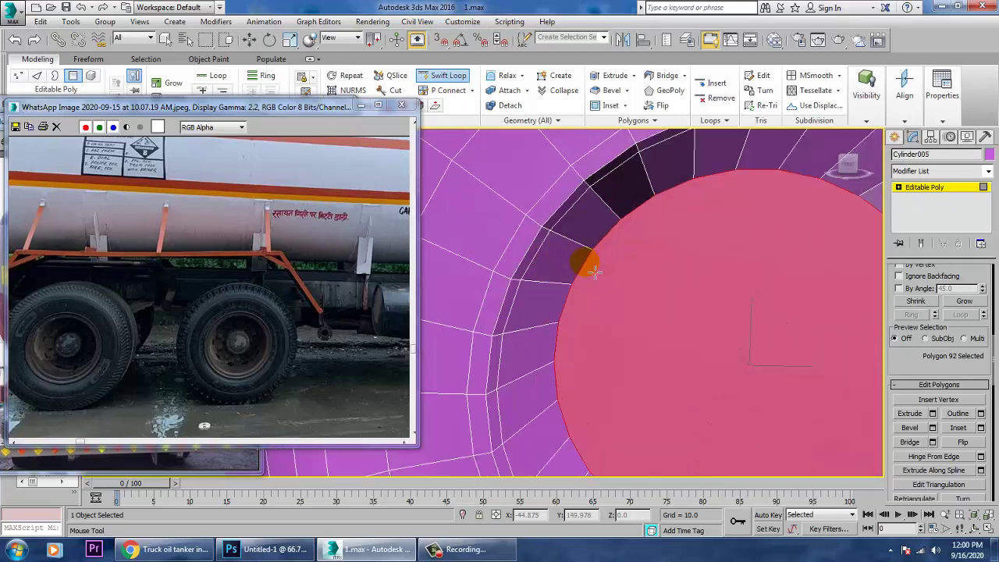
{"action": "left_click", "coordinate": [551, 233]}
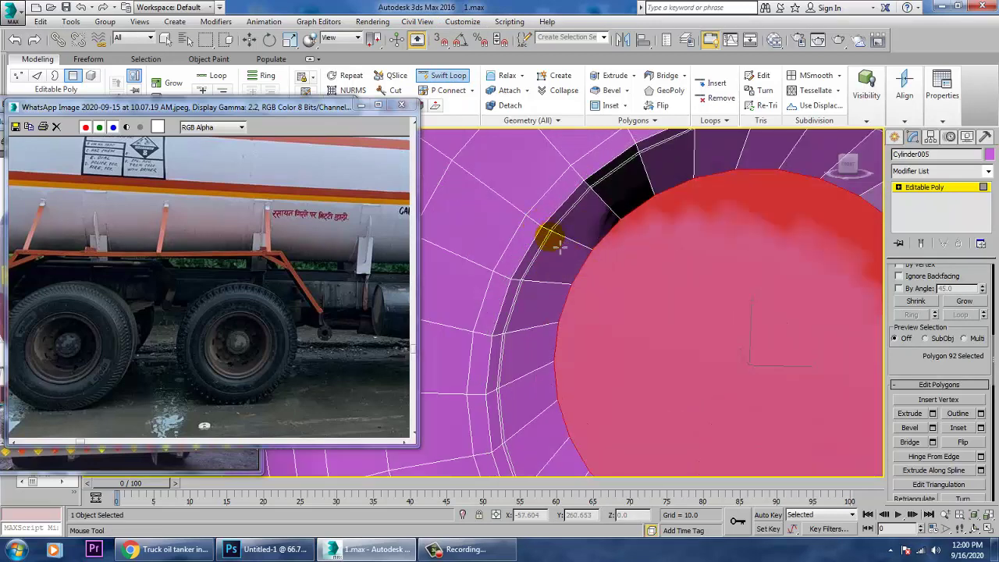
{"action": "right_click", "coordinate": [546, 289]}
Step: Scale the new edge loop inside the recess uniformly to about 95%
{"action": "key", "text": "2"}
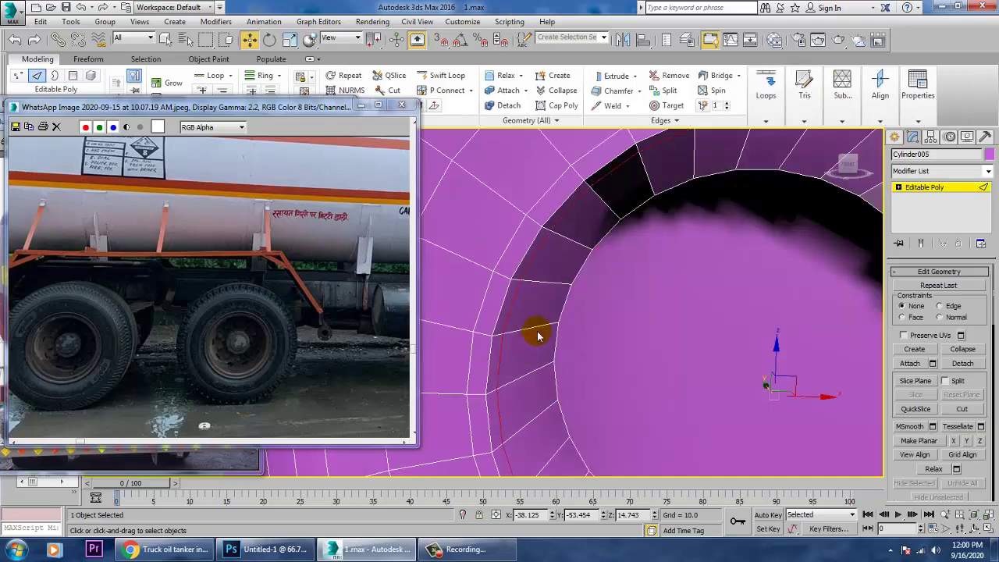
{"action": "key", "text": "r"}
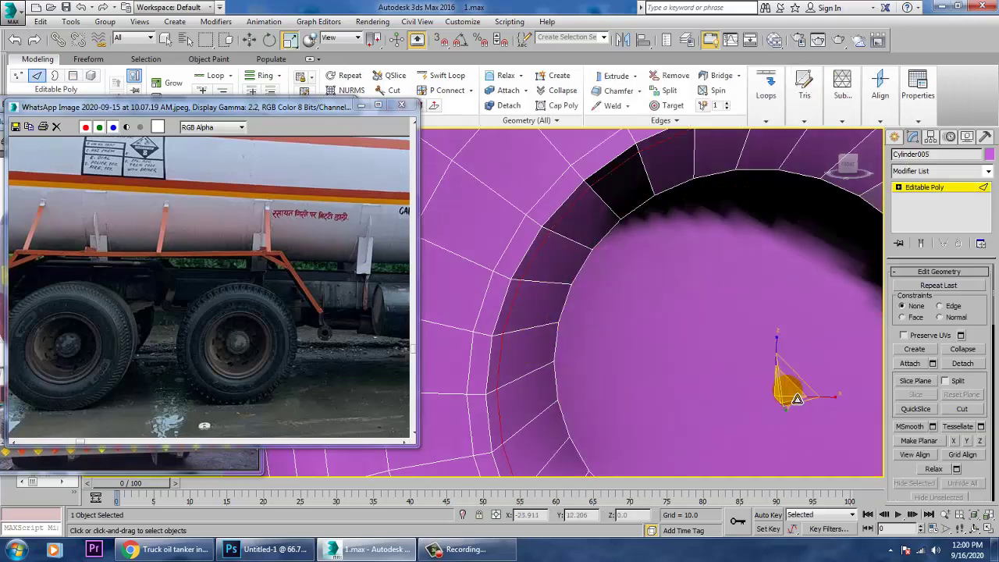
{"action": "left_click_drag", "start_coordinate": [793, 395], "coordinate": [811, 402]}
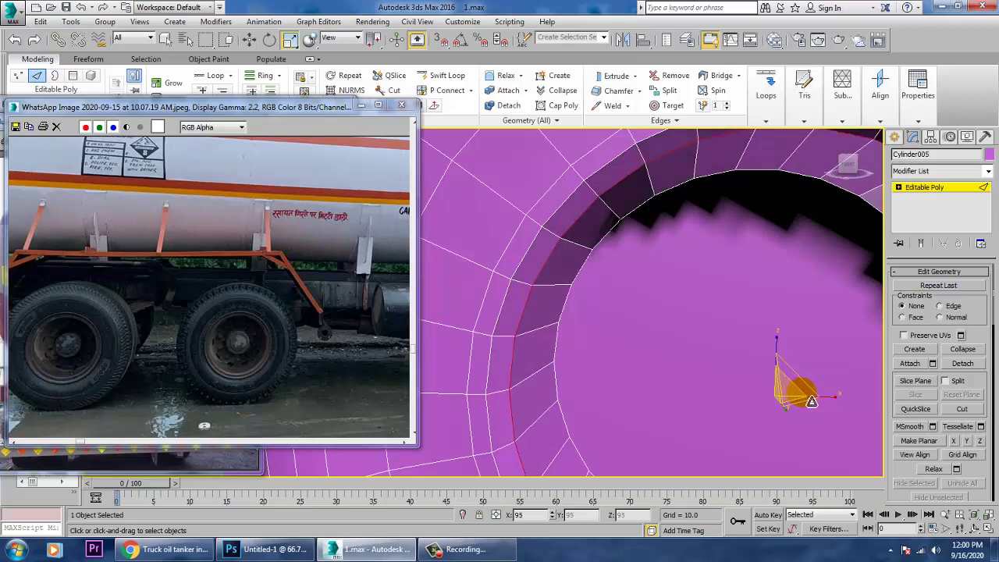
{"action": "scroll", "coordinate": [748, 376], "scroll_direction": "down", "scroll_amount": 3}
{"action": "mouse_move", "coordinate": [747, 374]}
{"action": "middle_mouse_down", "text": "alt"}
{"action": "mouse_move", "coordinate": [781, 373]}
{"action": "mouse_move", "coordinate": [712, 293]}
{"action": "mouse_move", "coordinate": [687, 292]}
{"action": "mouse_move", "coordinate": [727, 298]}
{"action": "middle_mouse_up", "text": "alt"}
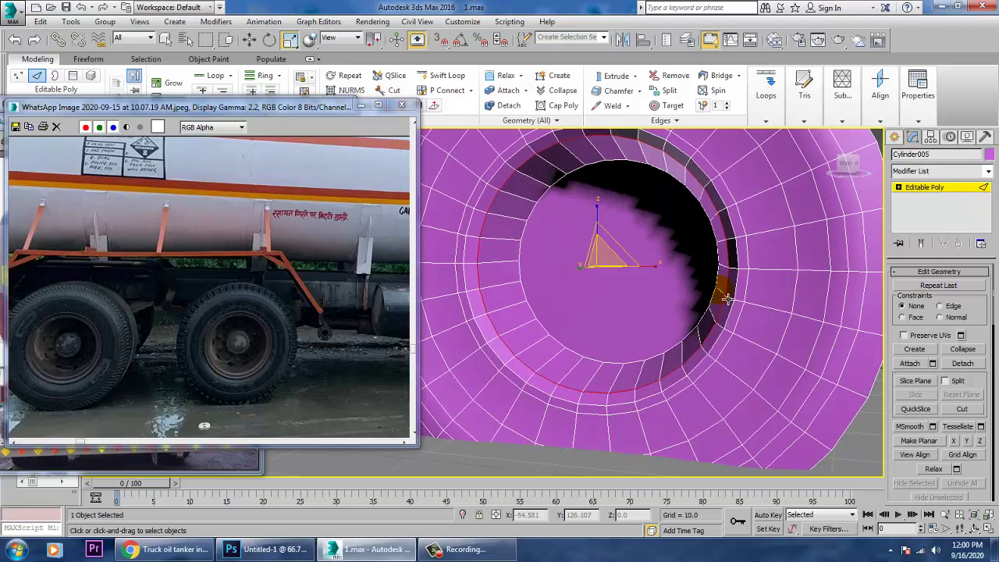
{"action": "scroll", "coordinate": [598, 284], "scroll_direction": "up", "scroll_amount": 4}
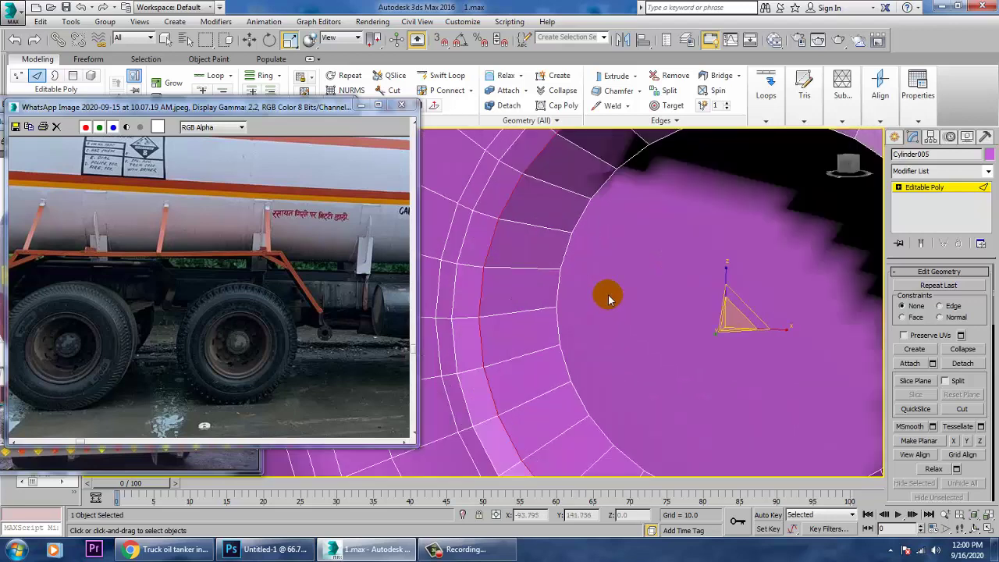
Step: Add an edge loop on the rim's thin outer border with Swift Loop and shift it slightly along Y to about -54.59
{"action": "left_click", "coordinate": [447, 78]}
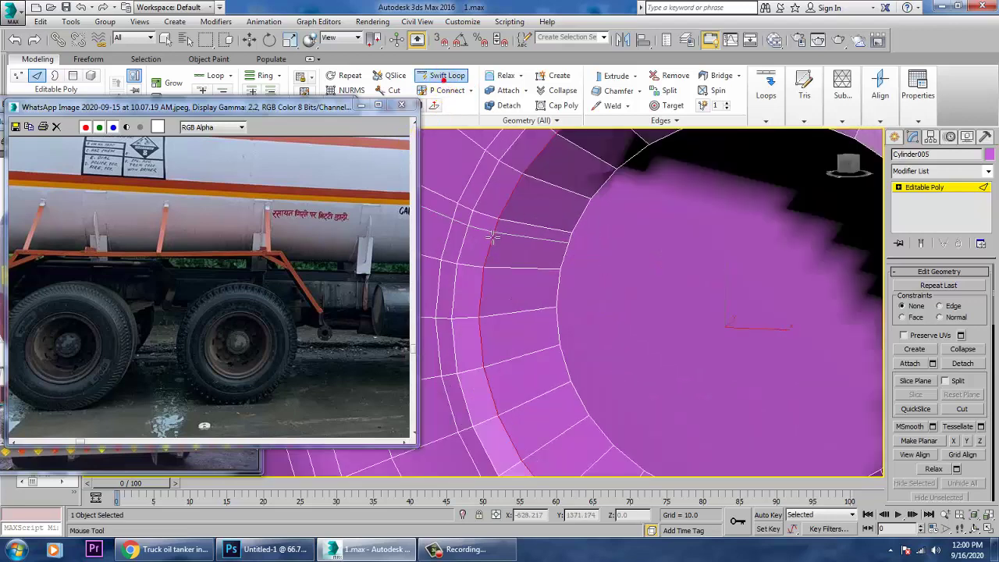
{"action": "left_click", "coordinate": [465, 205]}
{"action": "key", "text": "w"}
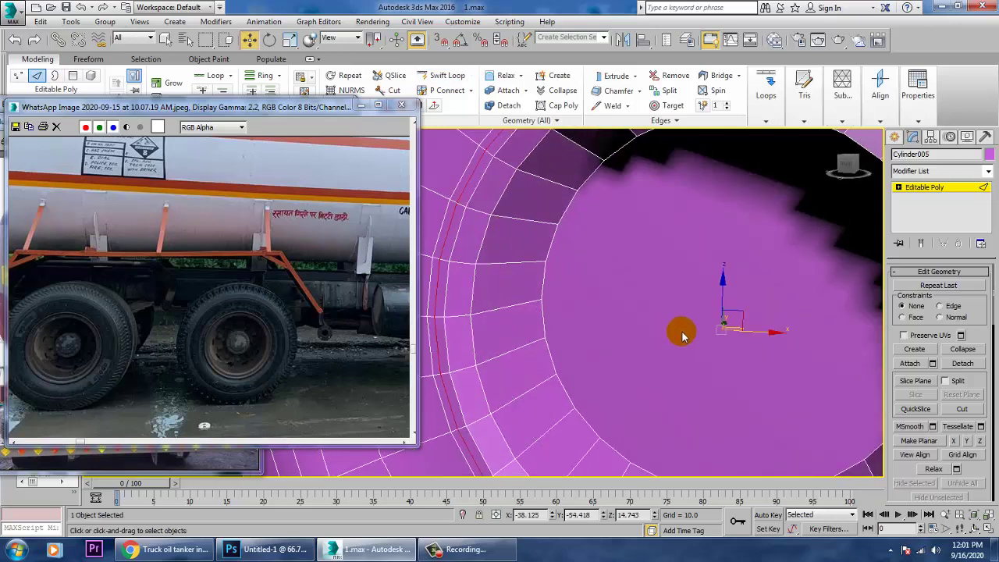
{"action": "scroll", "coordinate": [682, 334], "scroll_direction": "down", "scroll_amount": 5}
{"action": "middle_click_drag", "start_coordinate": [664, 324], "coordinate": [732, 340], "text": "alt"}
{"action": "scroll", "coordinate": [633, 316], "scroll_direction": "up", "scroll_amount": 5}
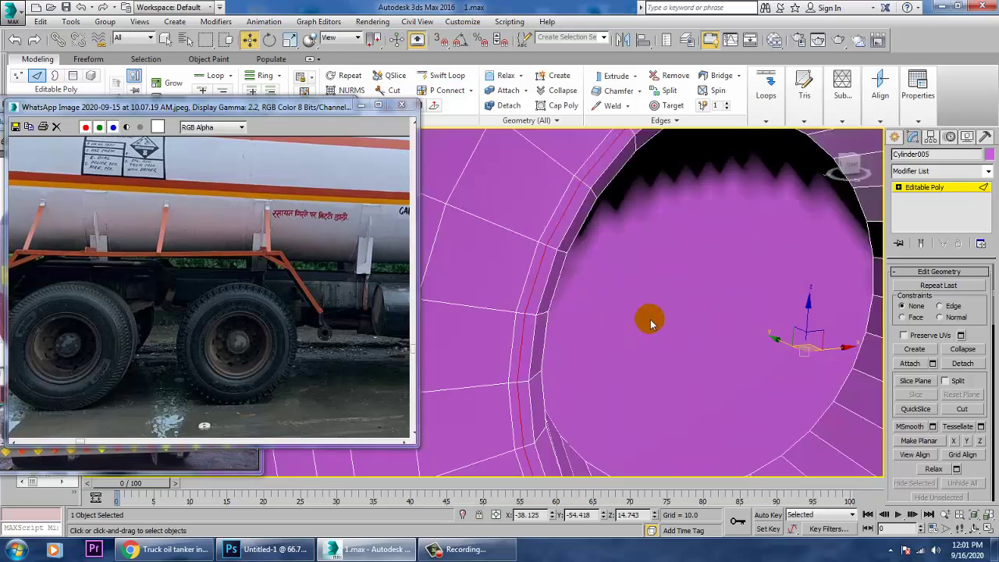
{"action": "left_click_drag", "start_coordinate": [785, 349], "coordinate": [788, 351]}
{"action": "scroll", "coordinate": [788, 350], "scroll_direction": "down", "scroll_amount": 5}
{"action": "scroll", "coordinate": [765, 338], "scroll_direction": "up", "scroll_amount": 1}
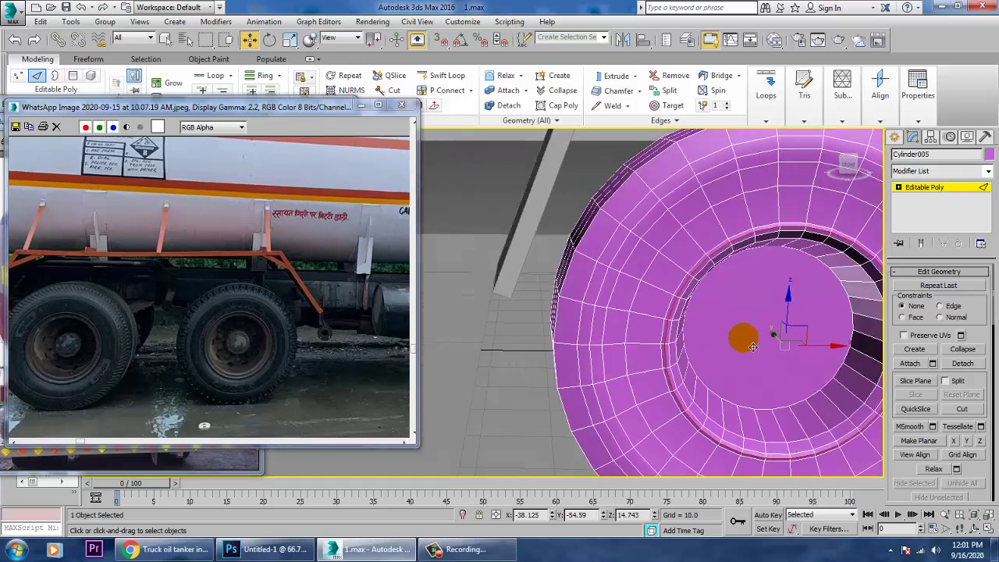
Step: Inset the central polygon at the bottom of the rim recess by about 4.754 to outline the hub
{"action": "key", "text": "4"}
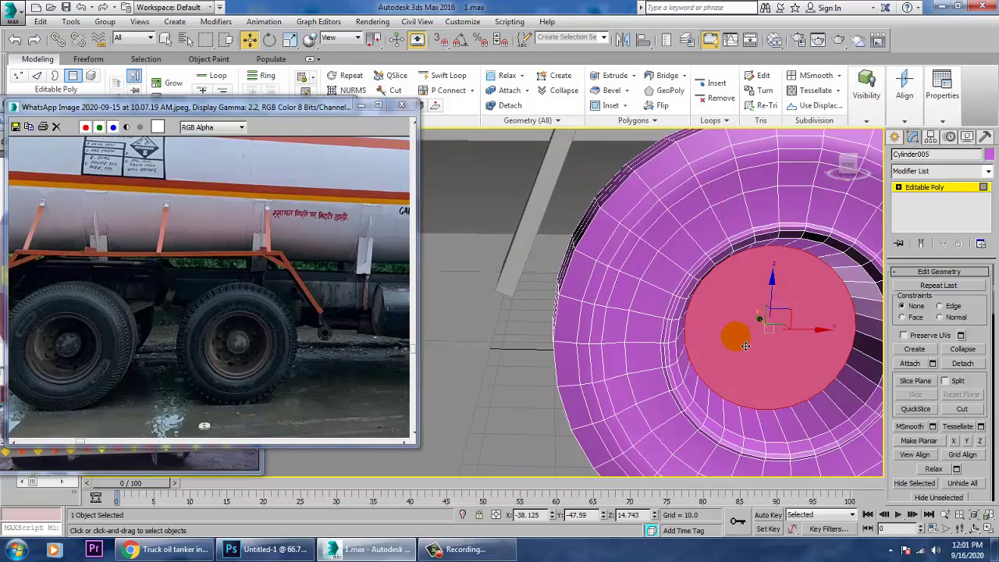
{"action": "middle_click_drag", "start_coordinate": [864, 379], "coordinate": [728, 370], "text": "alt"}
{"action": "left_click_drag", "start_coordinate": [987, 483], "coordinate": [984, 196]}
{"action": "left_click", "coordinate": [980, 461]}
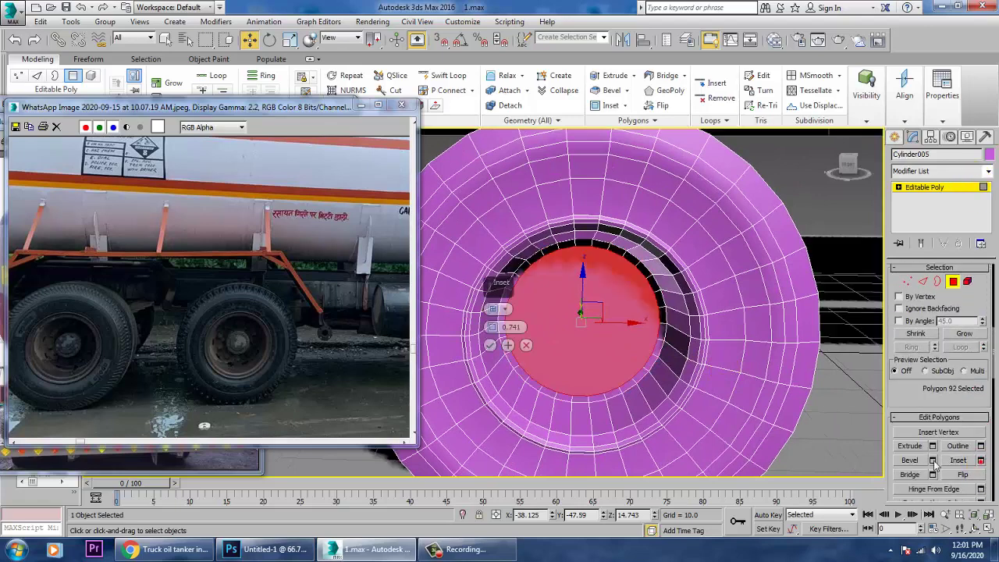
{"action": "left_click_drag", "start_coordinate": [491, 329], "coordinate": [493, 309]}
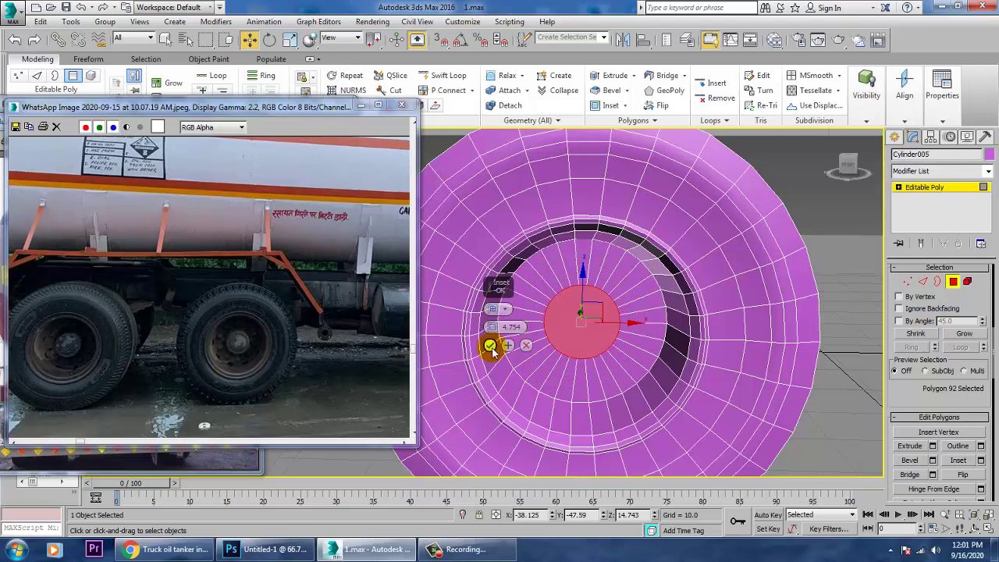
{"action": "left_click", "coordinate": [489, 345]}
Step: Extrude the small central hub polygon outward by about 4.175
{"action": "middle_click_drag", "start_coordinate": [666, 370], "coordinate": [712, 361], "text": "alt"}
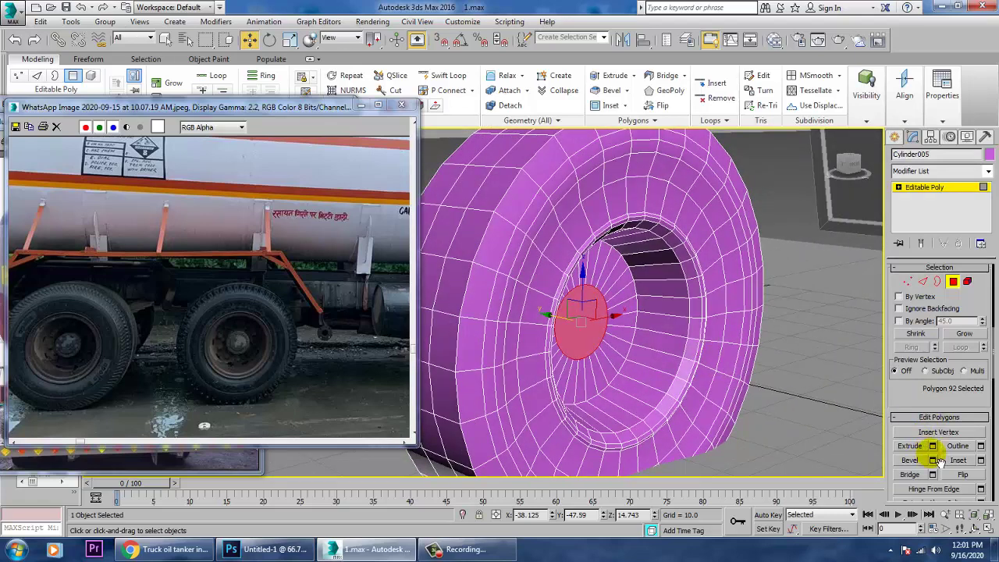
{"action": "left_click", "coordinate": [932, 446]}
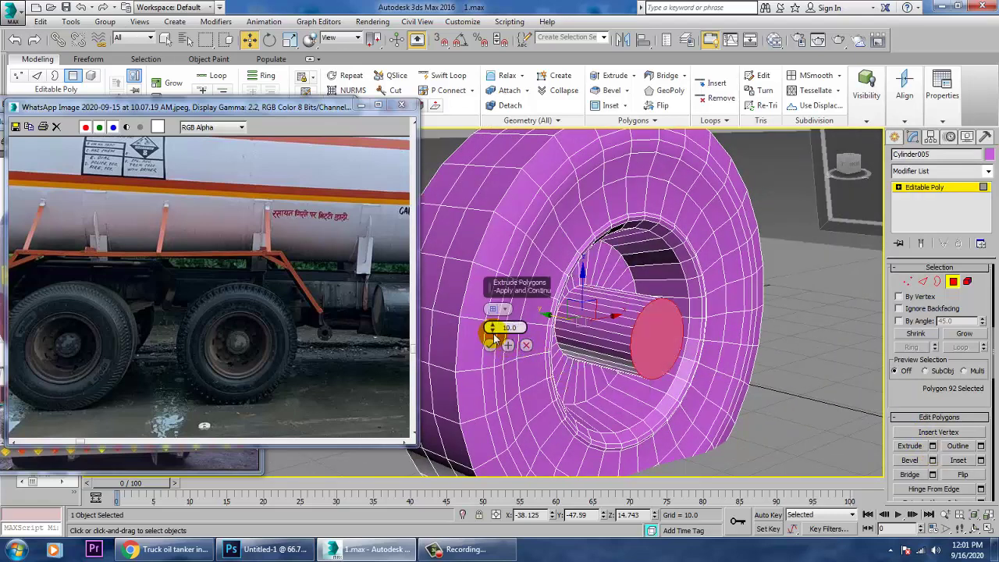
{"action": "left_click_drag", "start_coordinate": [493, 331], "coordinate": [506, 361]}
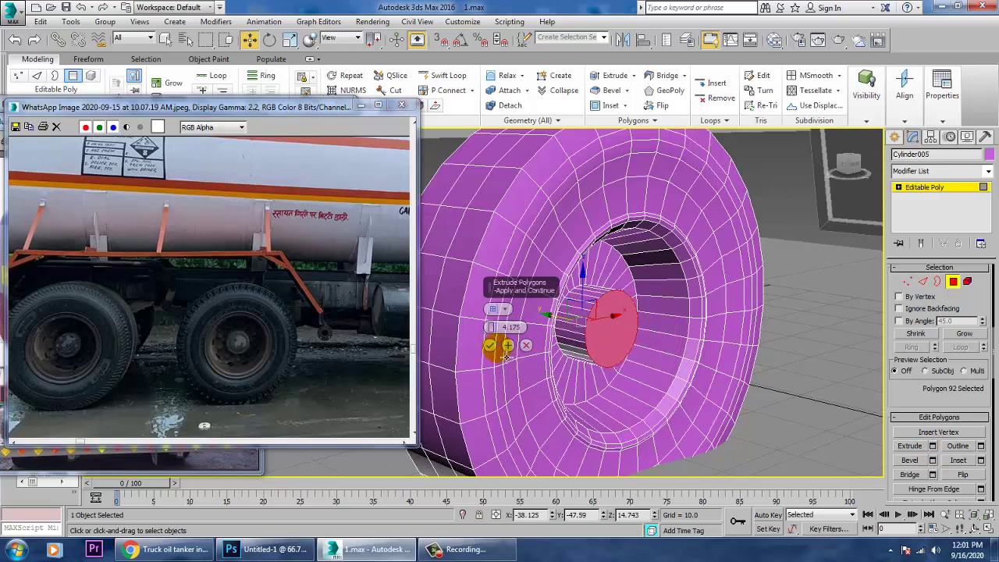
{"action": "left_click", "coordinate": [490, 346]}
Step: Add an edge loop with Swift Loop around the hub's side wall, close to its front face
{"action": "middle_click_drag", "start_coordinate": [680, 373], "coordinate": [882, 382], "text": "alt"}
{"action": "scroll", "coordinate": [634, 350], "scroll_direction": "up", "scroll_amount": 4}
{"action": "scroll", "coordinate": [663, 336], "scroll_direction": "up", "scroll_amount": 4}
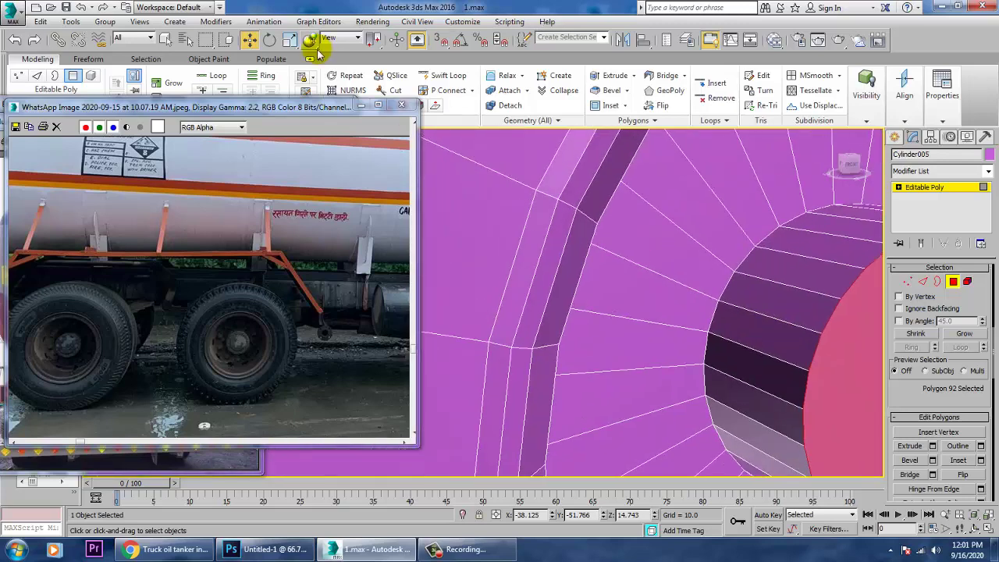
{"action": "left_click", "coordinate": [445, 78]}
{"action": "middle_click_drag", "start_coordinate": [857, 269], "coordinate": [798, 292], "text": "alt"}
{"action": "right_click", "coordinate": [799, 292]}
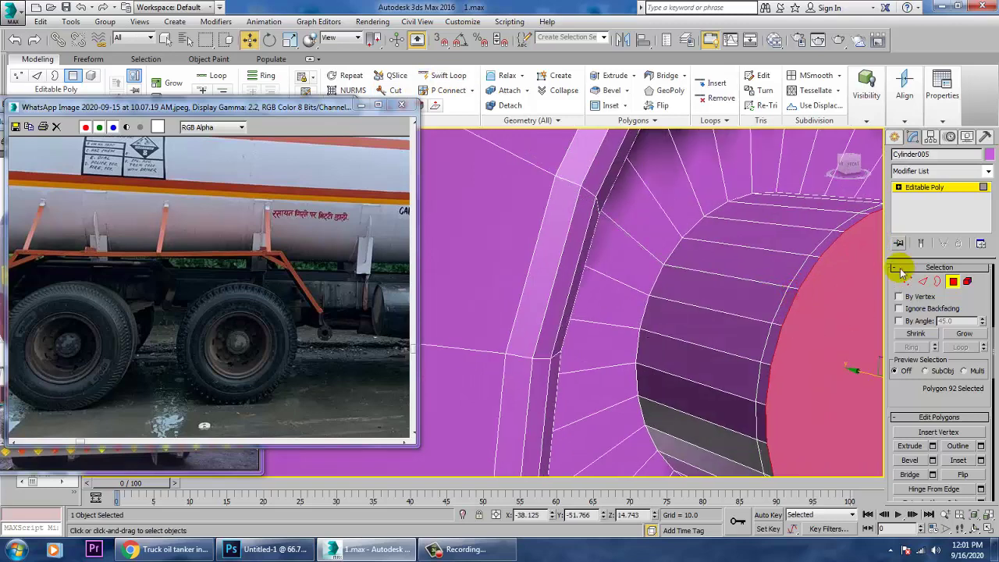
Step: Chamfer the edge loop around the hub's front face by about 0.223 with 2 segments
{"action": "left_click", "coordinate": [925, 282]}
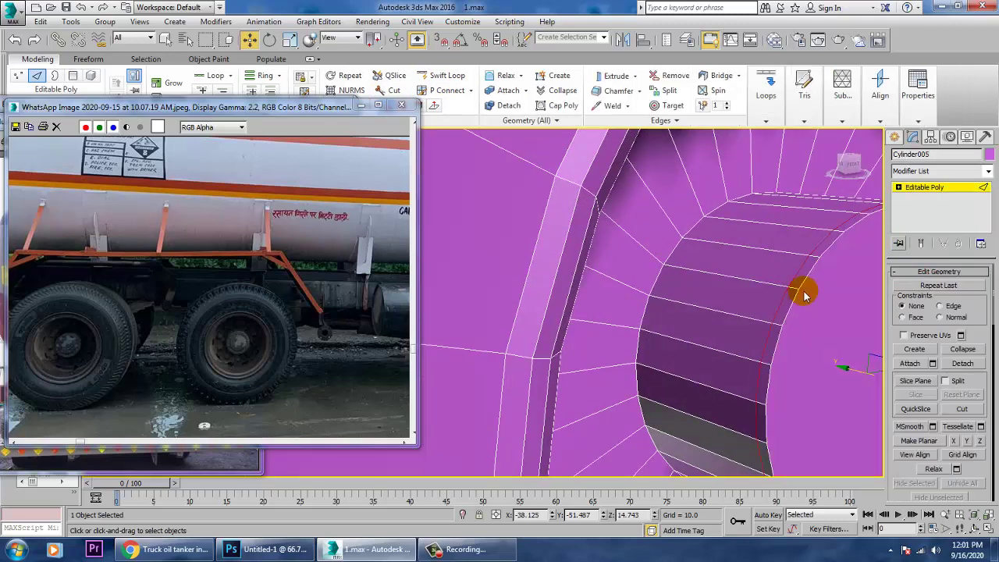
{"action": "left_click", "coordinate": [823, 314]}
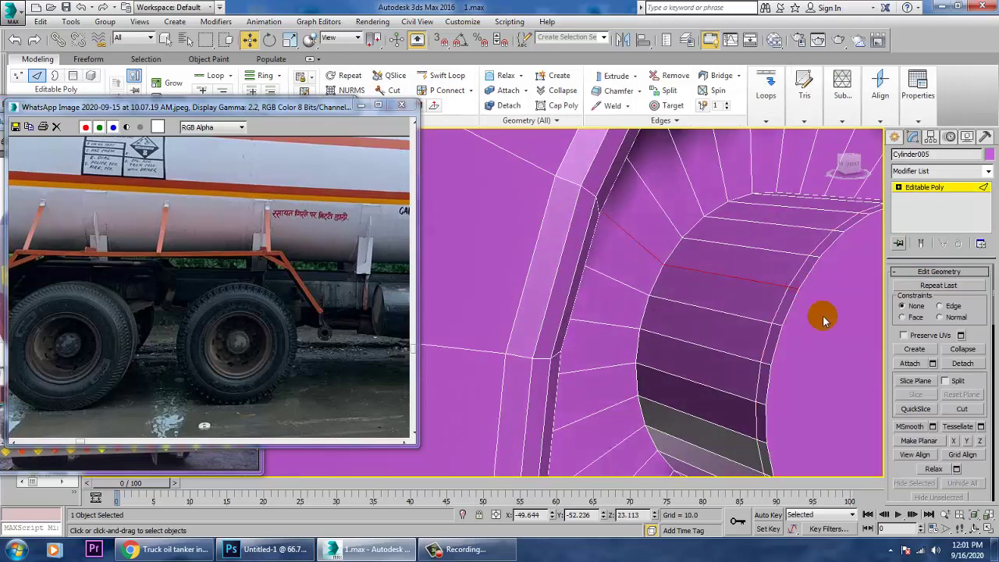
{"action": "key", "text": "4"}
{"action": "scroll", "coordinate": [995, 327], "scroll_direction": "down", "scroll_amount": 5}
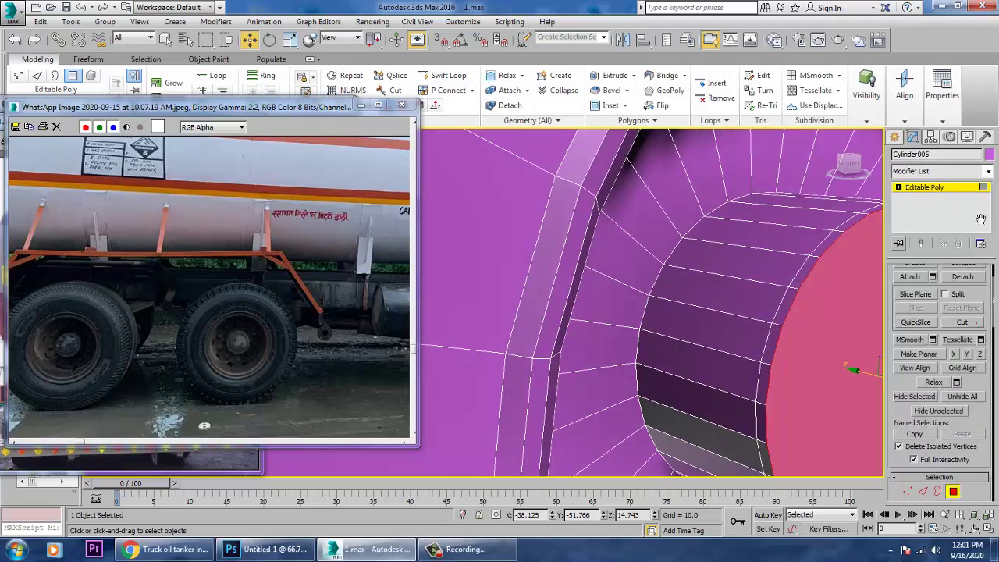
{"action": "left_click", "coordinate": [924, 411]}
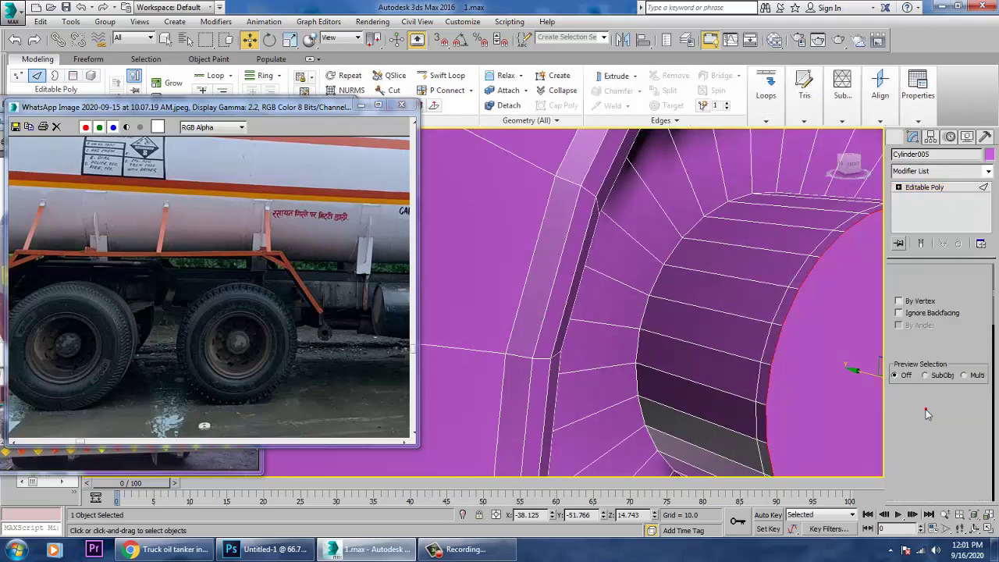
{"action": "scroll", "coordinate": [909, 469], "scroll_direction": "up", "scroll_amount": 8}
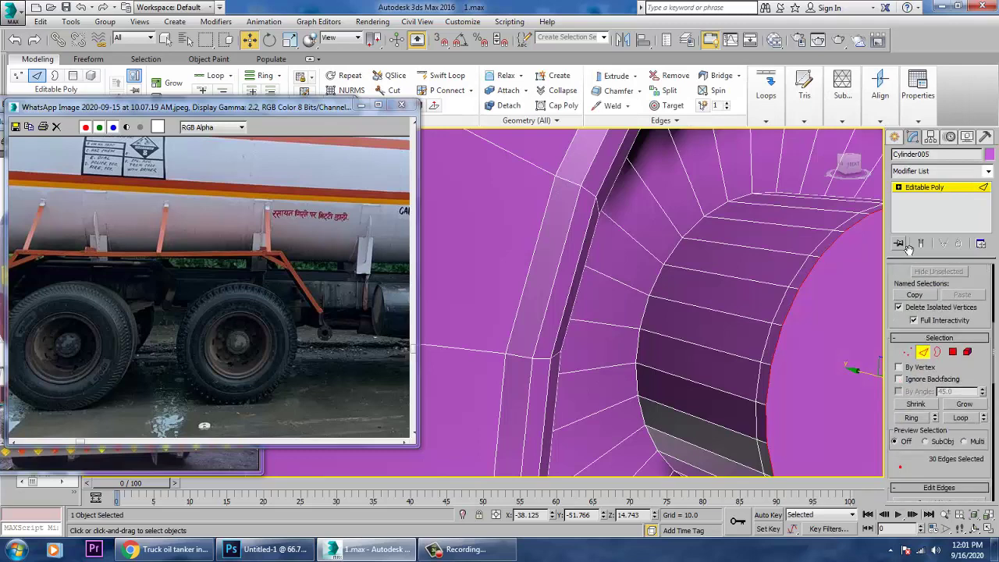
{"action": "left_click", "coordinate": [911, 430]}
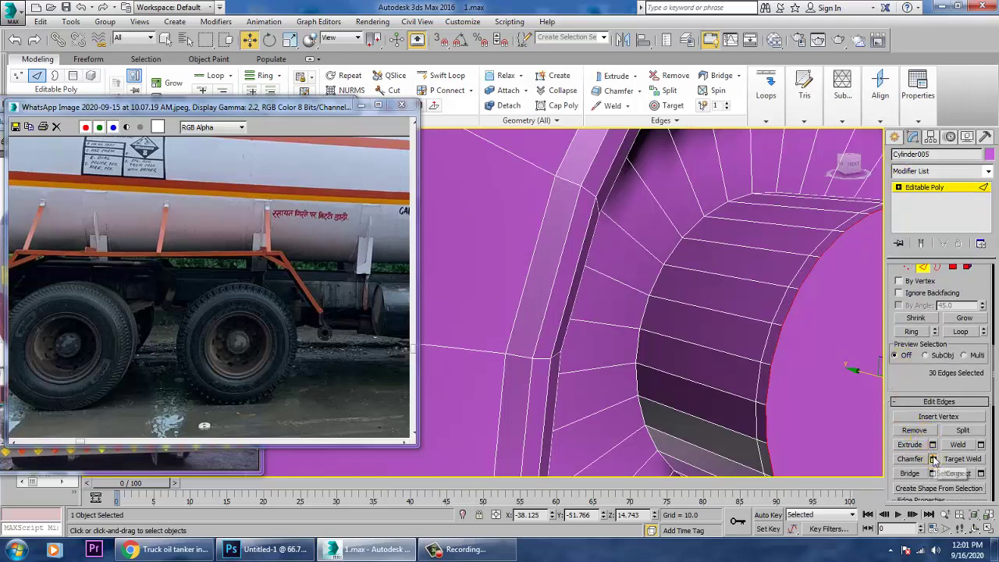
{"action": "left_click", "coordinate": [933, 460]}
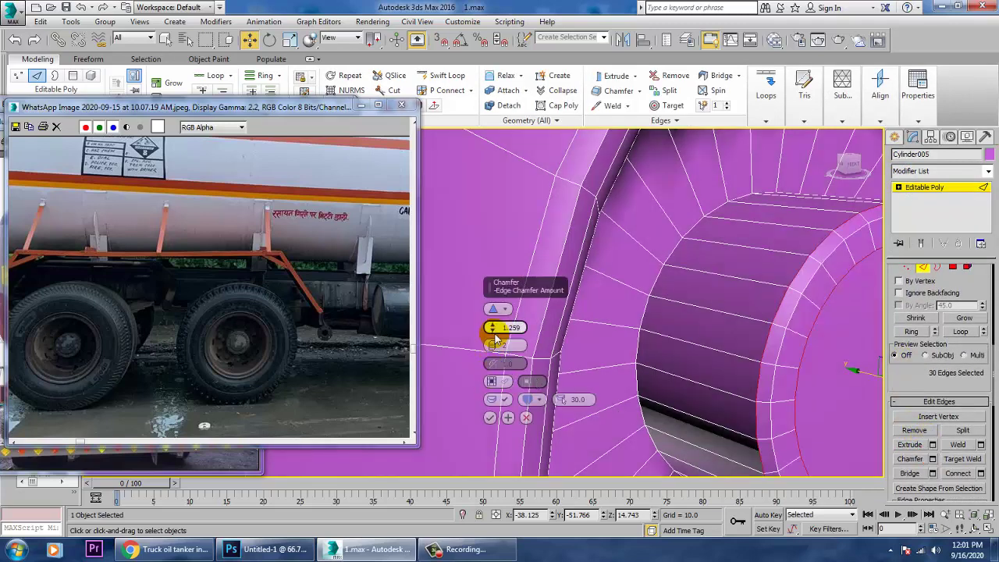
{"action": "left_click_drag", "start_coordinate": [494, 328], "coordinate": [497, 348]}
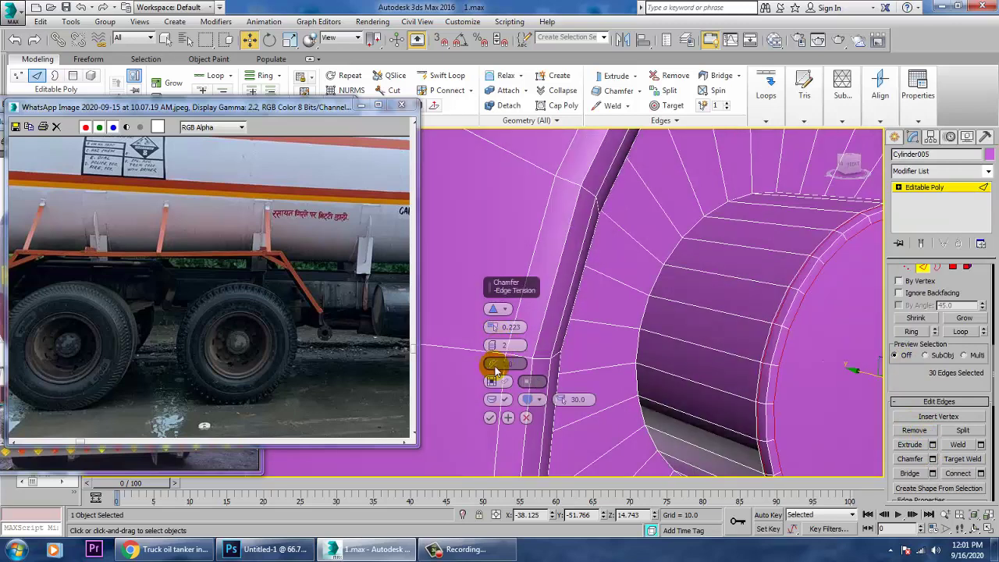
{"action": "left_click", "coordinate": [489, 418]}
Step: Leave edge editing and raise the whole wheel to a Z position of about 21.404 under the mudguard frame
{"action": "scroll", "coordinate": [825, 360], "scroll_direction": "down", "scroll_amount": 5}
{"action": "middle_click_drag", "start_coordinate": [808, 366], "coordinate": [757, 349], "text": "alt"}
{"action": "middle_click_drag", "start_coordinate": [758, 349], "coordinate": [779, 339]}
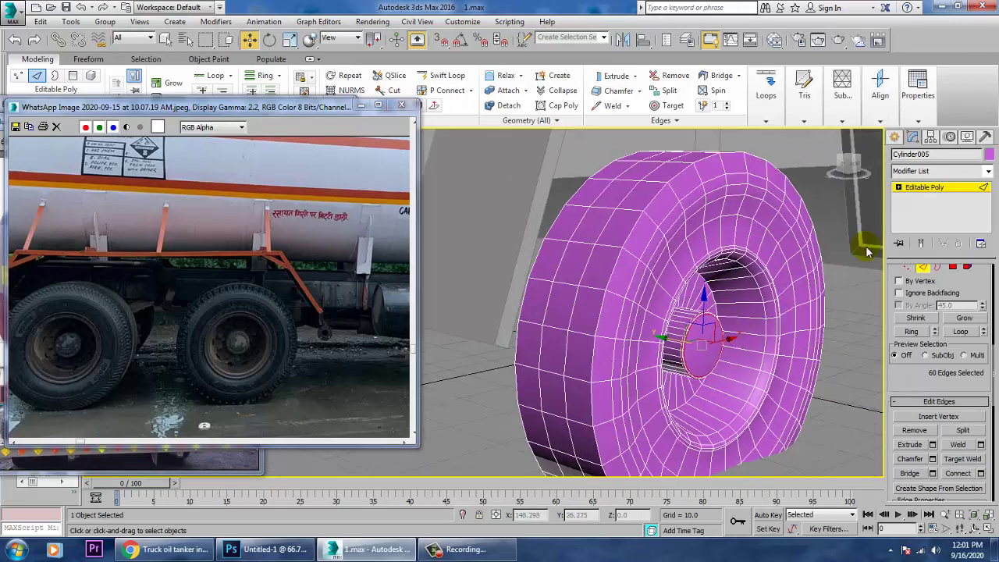
{"action": "left_click", "coordinate": [922, 188]}
{"action": "middle_click_drag", "start_coordinate": [745, 308], "coordinate": [746, 308], "text": "alt"}
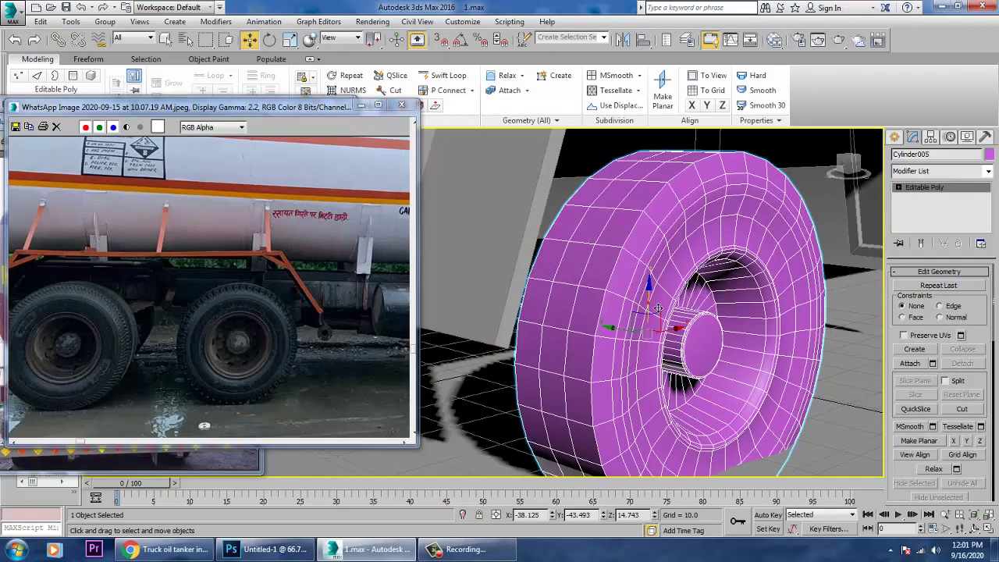
{"action": "scroll", "coordinate": [658, 309], "scroll_direction": "down", "scroll_amount": 8}
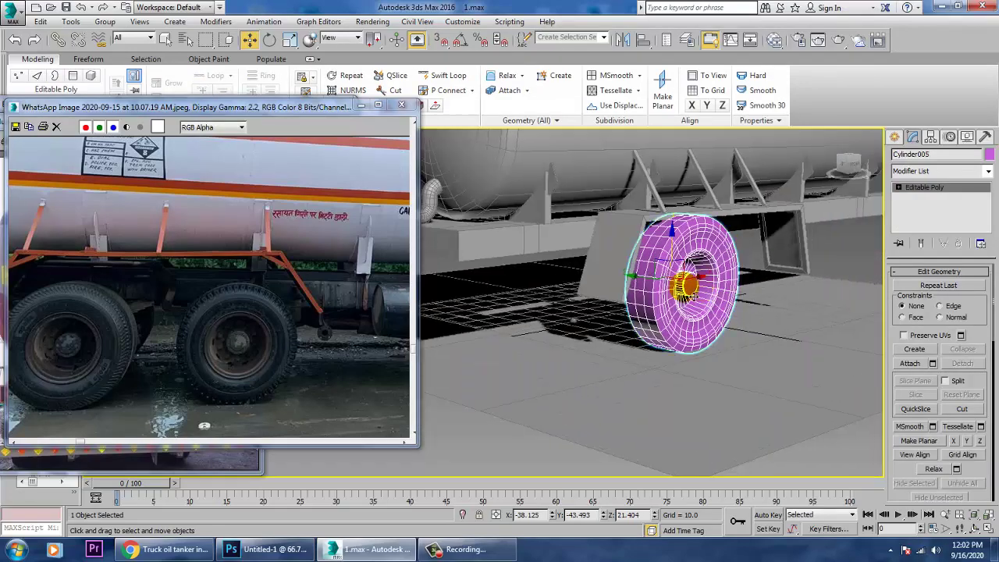
{"action": "middle_click_drag", "start_coordinate": [694, 297], "coordinate": [648, 289], "text": "alt"}
{"action": "middle_click_drag", "start_coordinate": [718, 262], "coordinate": [665, 319]}
{"action": "scroll", "coordinate": [615, 347], "scroll_direction": "up", "scroll_amount": 3}
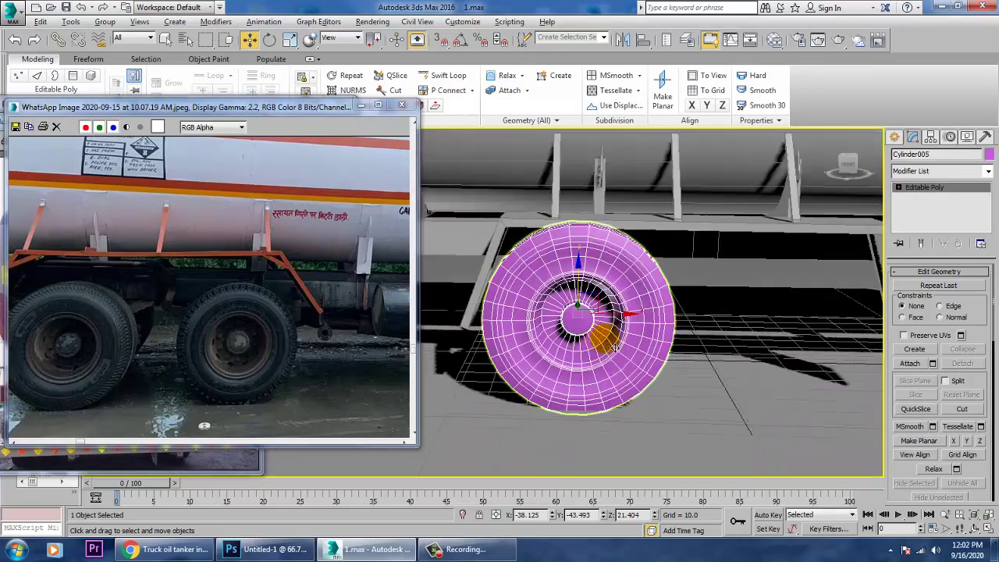
Step: Change the wheel's object color to the light grey custom color
{"action": "middle_click_drag", "start_coordinate": [615, 347], "coordinate": [735, 333], "text": "alt"}
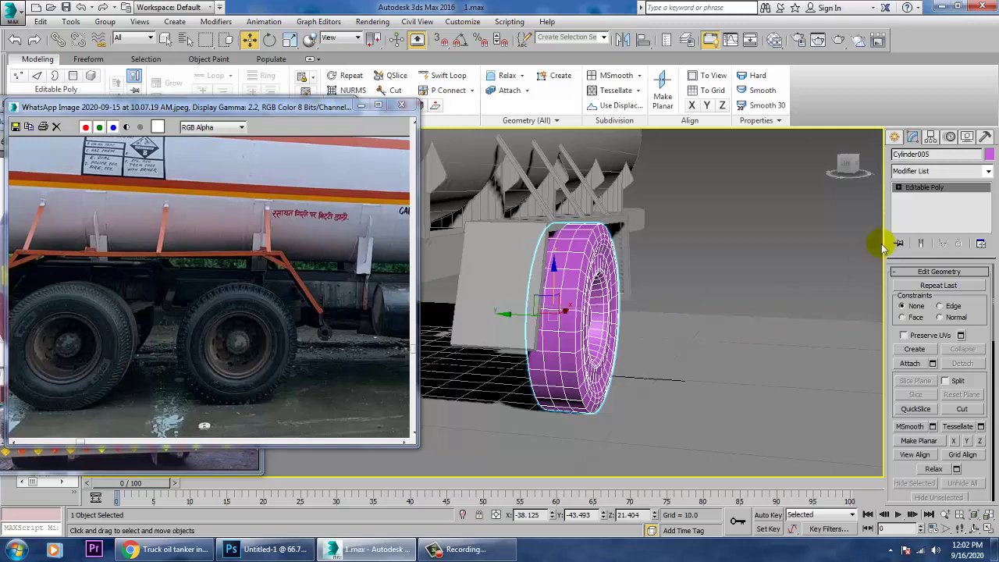
{"action": "left_click", "coordinate": [988, 155]}
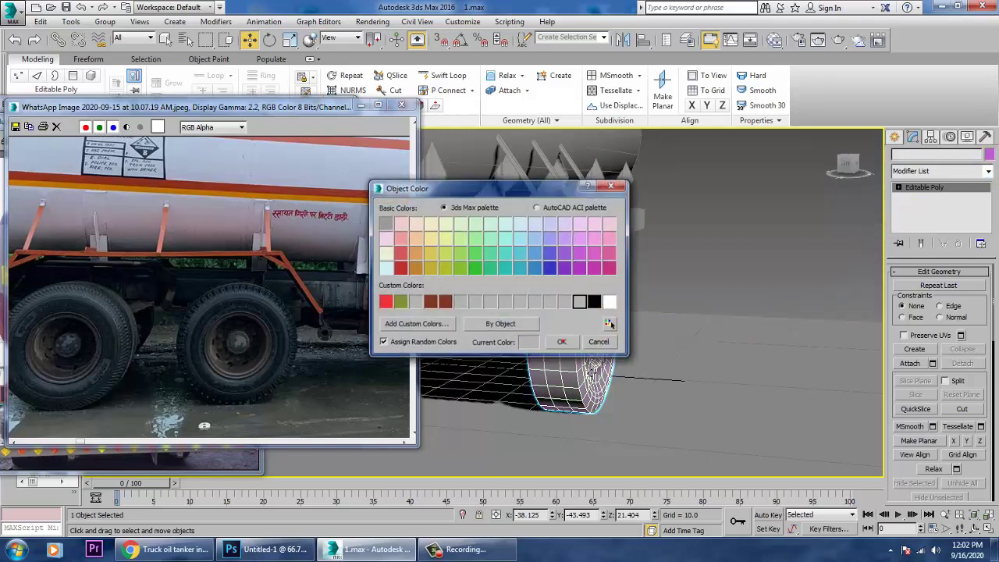
{"action": "left_click", "coordinate": [562, 343]}
Step: Widen the tyre in the top view by moving its back row of vertices along Y to about -40.339
{"action": "key", "text": "alt+w"}
{"action": "middle_click", "coordinate": [468, 266]}
{"action": "key", "text": "alt+w"}
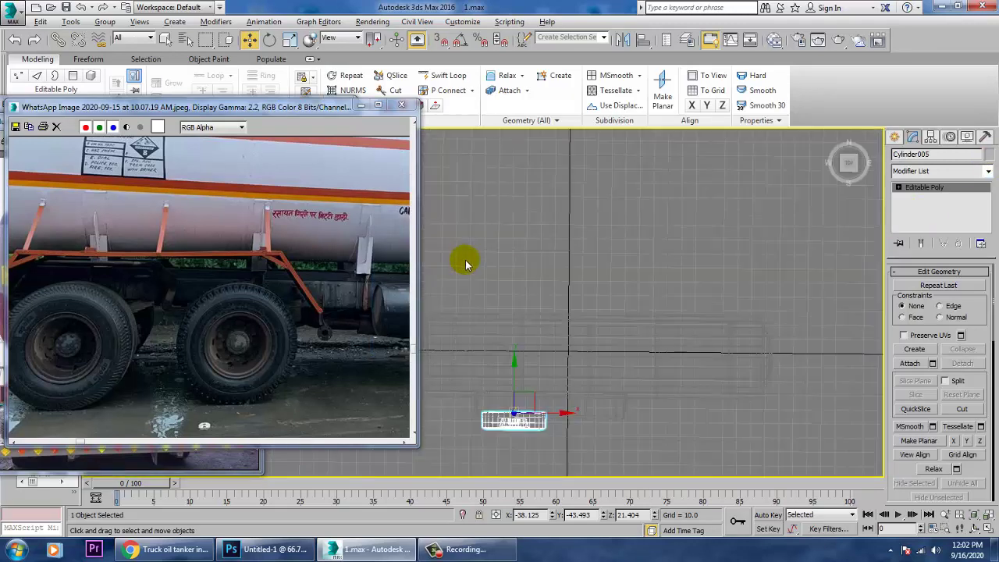
{"action": "key", "text": "1"}
{"action": "middle_click_drag", "start_coordinate": [507, 439], "coordinate": [561, 355]}
{"action": "scroll", "coordinate": [612, 368], "scroll_direction": "up", "scroll_amount": 5}
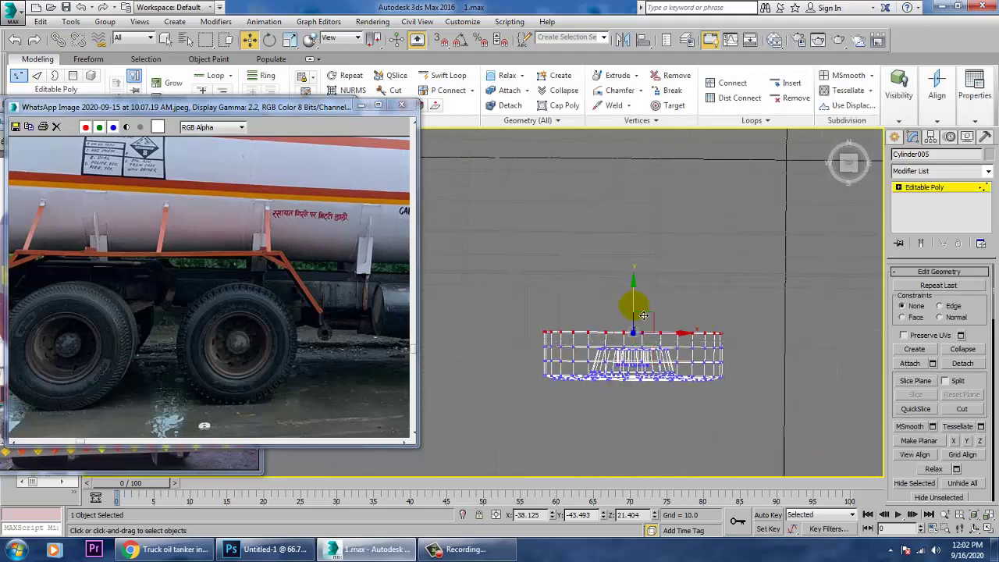
{"action": "scroll", "coordinate": [607, 386], "scroll_direction": "up", "scroll_amount": 3}
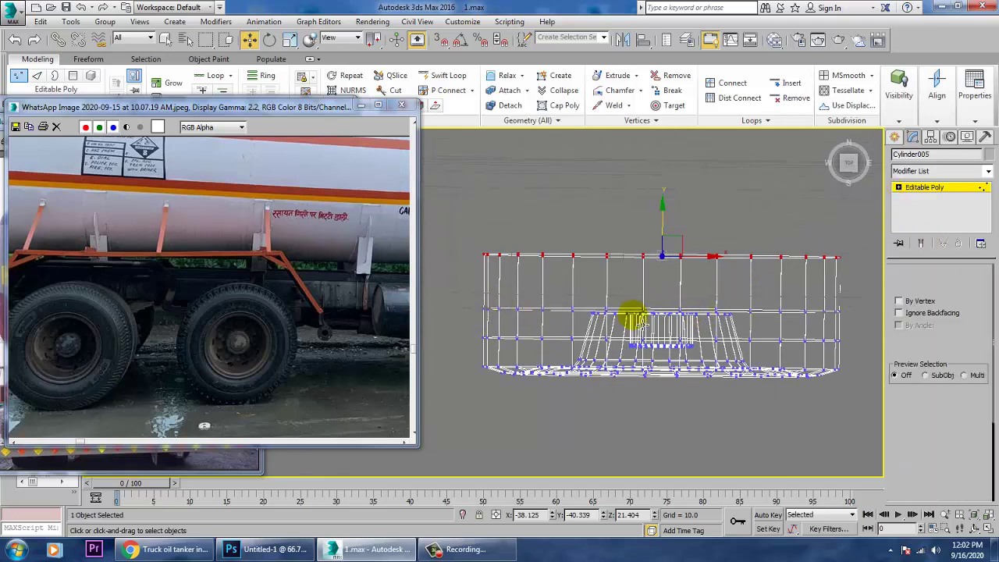
Step: Select the tyre tread's rear edge loop and move it along Y to about -45.171
{"action": "key", "text": "2"}
{"action": "double_click", "coordinate": [538, 316]}
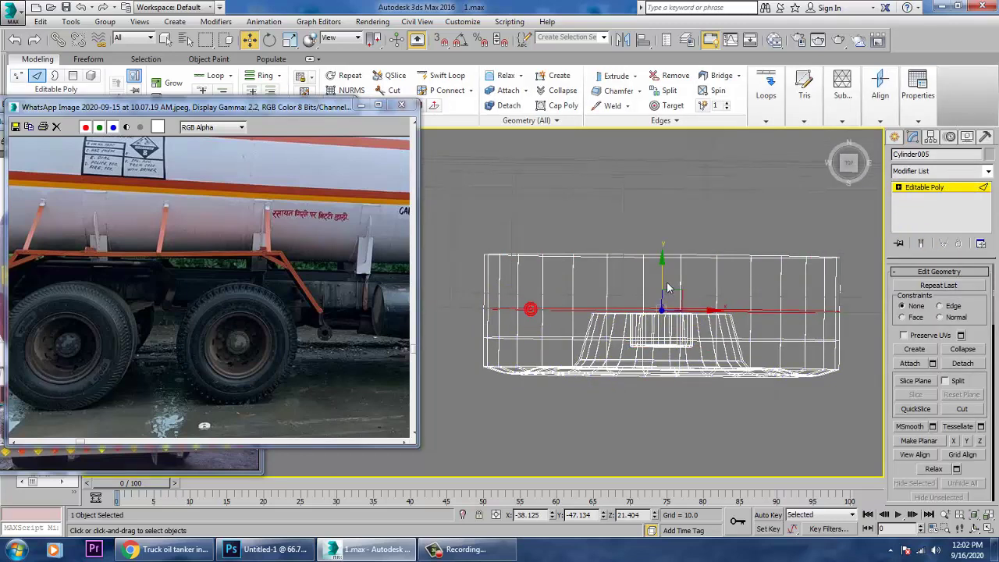
{"action": "key", "text": "alt+w"}
{"action": "scroll", "coordinate": [765, 402], "scroll_direction": "up", "scroll_amount": 5}
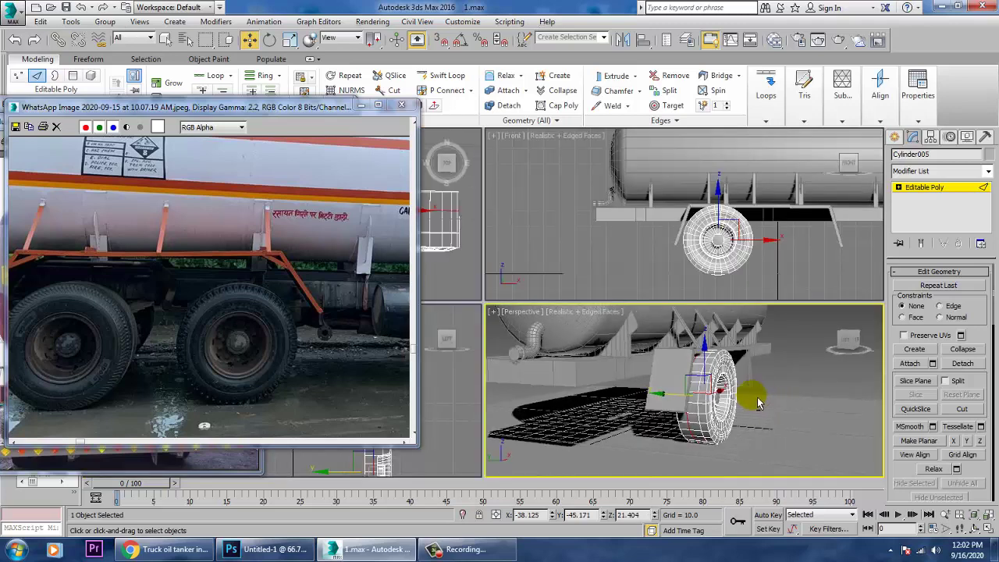
Step: Scale the whole wheel uniformly in the front view and reposition it to about X -39.407 and Z 18.467
{"action": "left_click", "coordinate": [938, 190]}
{"action": "left_click", "coordinate": [736, 241]}
{"action": "key", "text": "alt+w"}
{"action": "scroll", "coordinate": [714, 251], "scroll_direction": "up", "scroll_amount": 2}
{"action": "middle_click_drag", "start_coordinate": [593, 328], "coordinate": [718, 251]}
{"action": "key", "text": "r"}
{"action": "left_click_drag", "start_coordinate": [620, 328], "coordinate": [648, 347]}
{"action": "key", "text": "w"}
{"action": "key", "text": "alt+w"}
{"action": "middle_click_drag", "start_coordinate": [772, 439], "coordinate": [752, 316], "text": "alt"}
{"action": "key", "text": "alt+w"}
{"action": "scroll", "coordinate": [690, 374], "scroll_direction": "down", "scroll_amount": 6}
{"action": "mouse_move", "coordinate": [690, 366]}
{"action": "middle_mouse_down", "text": "alt"}
{"action": "mouse_move", "coordinate": [636, 369]}
{"action": "mouse_move", "coordinate": [673, 372]}
{"action": "middle_mouse_up", "text": "alt"}
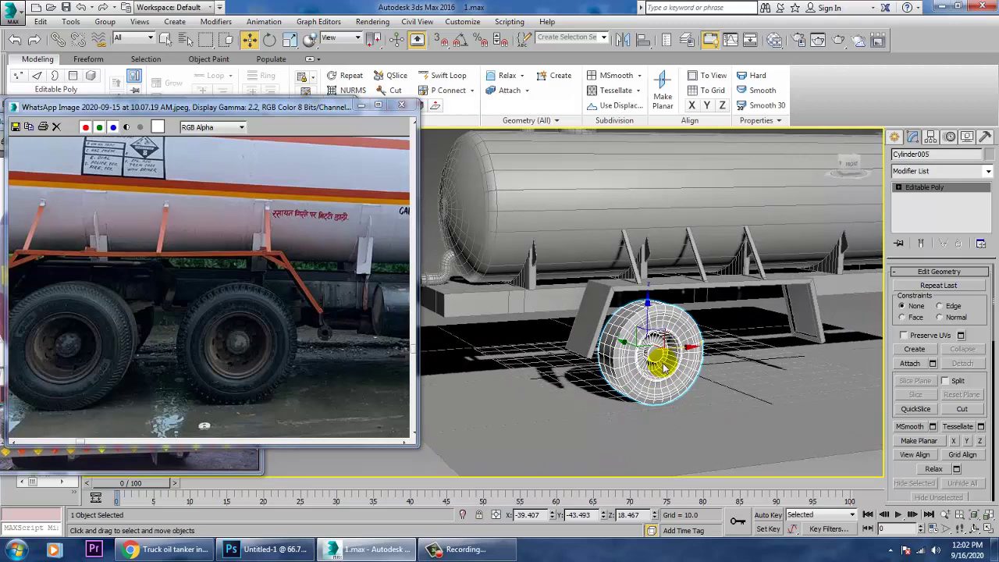
{"action": "middle_click_drag", "start_coordinate": [711, 375], "coordinate": [680, 367], "text": "alt"}
{"action": "scroll", "coordinate": [680, 367], "scroll_direction": "up", "scroll_amount": 4}
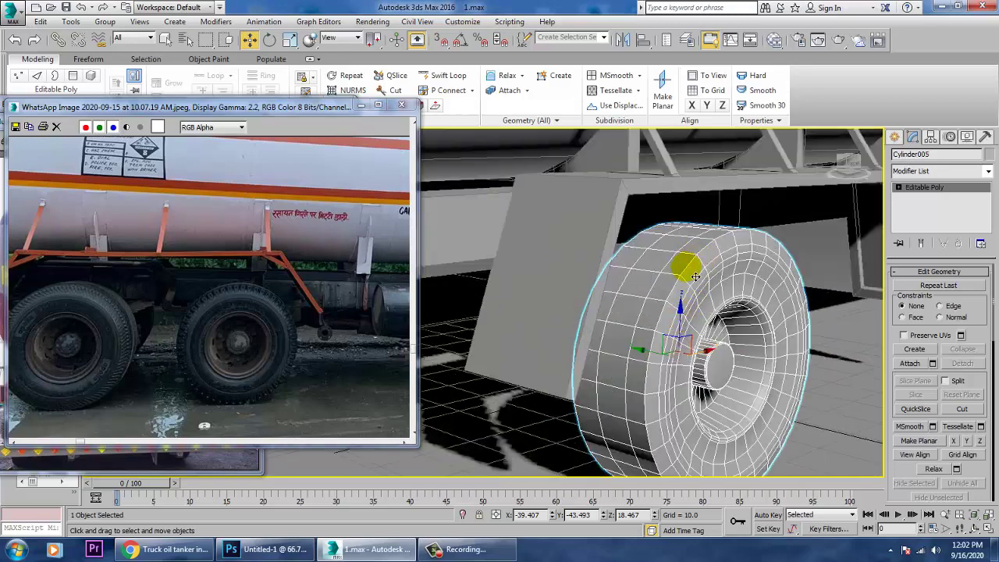
{"action": "middle_click_drag", "start_coordinate": [597, 371], "coordinate": [719, 364], "text": "alt"}
{"action": "scroll", "coordinate": [740, 366], "scroll_direction": "up", "scroll_amount": 5}
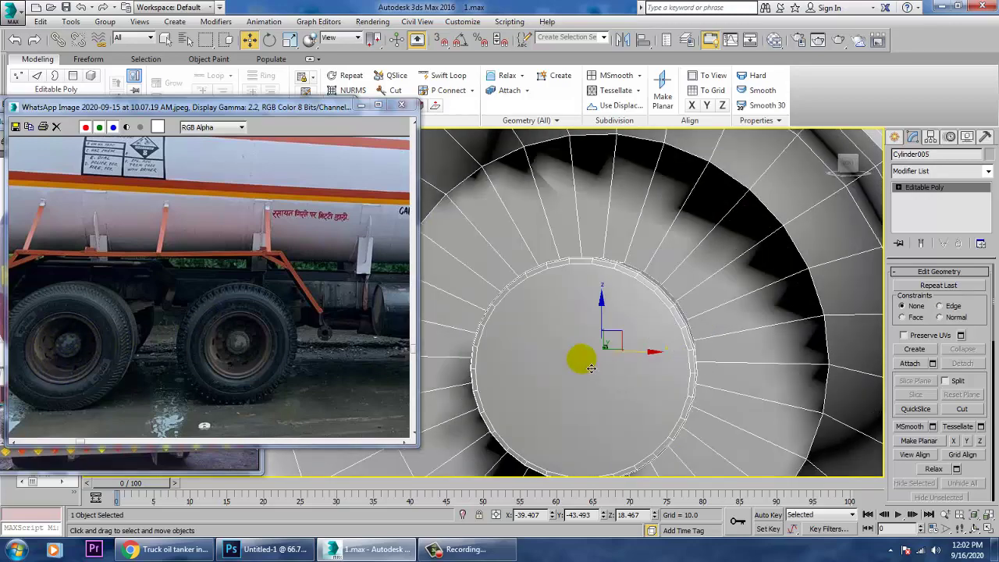
{"action": "middle_click_drag", "start_coordinate": [580, 357], "coordinate": [716, 350], "text": "alt"}
{"action": "scroll", "coordinate": [612, 340], "scroll_direction": "down", "scroll_amount": 4}
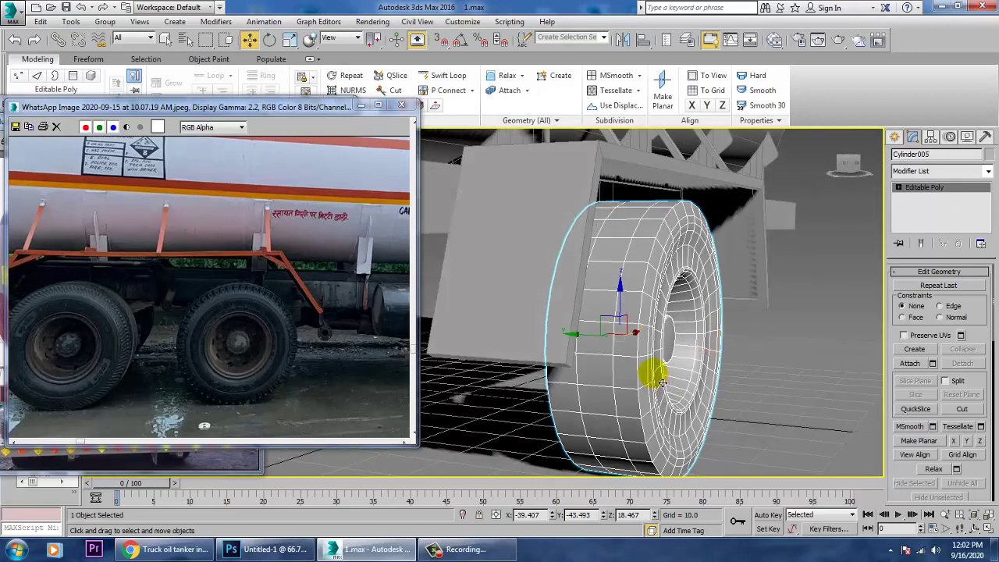
Step: Make one independent copy of the wheel, offset along Y to about -77.924
{"action": "mouse_move", "coordinate": [594, 347]}
{"action": "left_mouse_down", "text": "shift"}
{"action": "mouse_move", "coordinate": [836, 368]}
{"action": "mouse_move", "coordinate": [867, 347]}
{"action": "left_mouse_up", "text": "shift"}
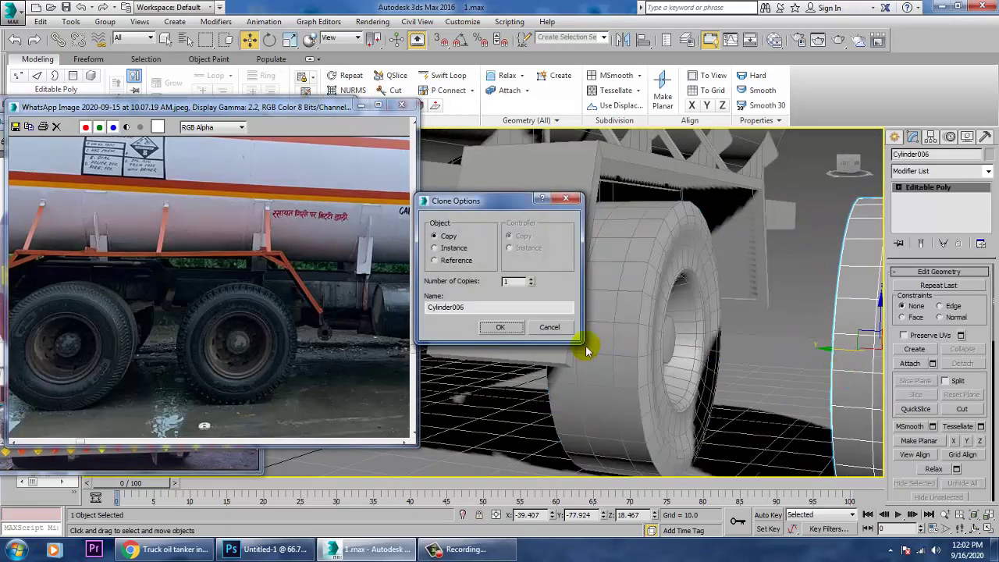
{"action": "left_click", "coordinate": [499, 328]}
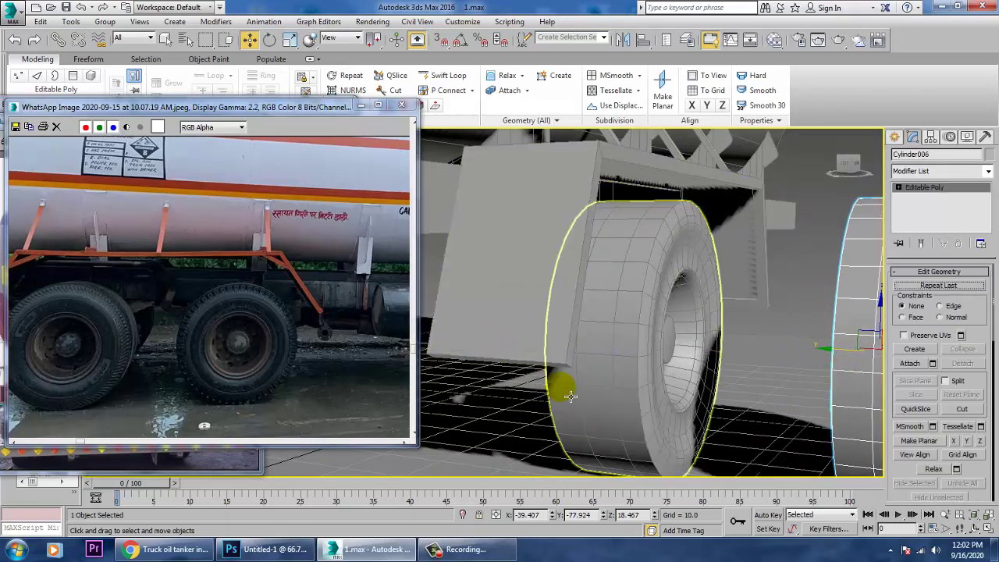
Step: Inset the back cap polygon of the original wheel until only a small central disc remains
{"action": "left_click", "coordinate": [616, 359]}
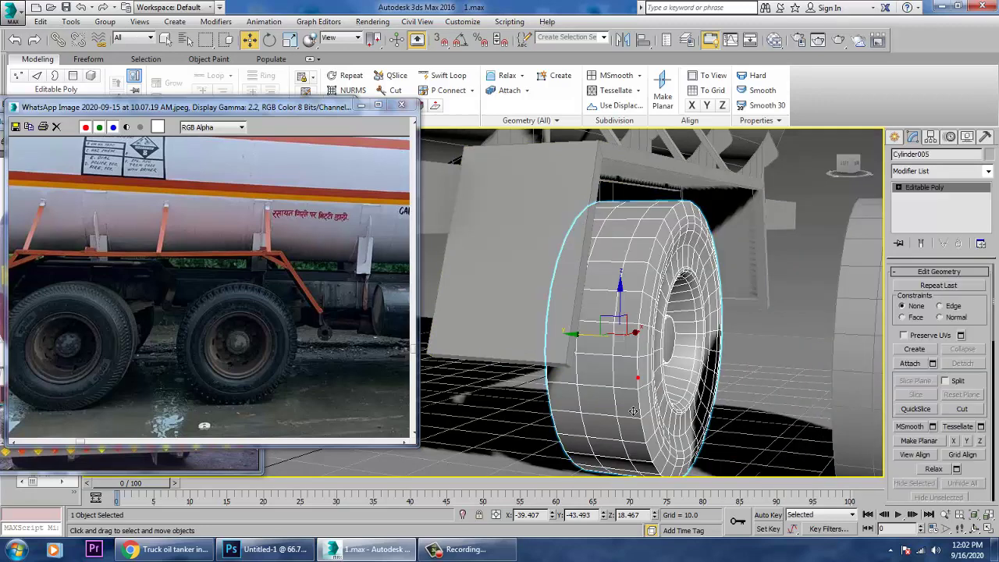
{"action": "middle_click_drag", "start_coordinate": [617, 359], "coordinate": [643, 380], "text": "alt"}
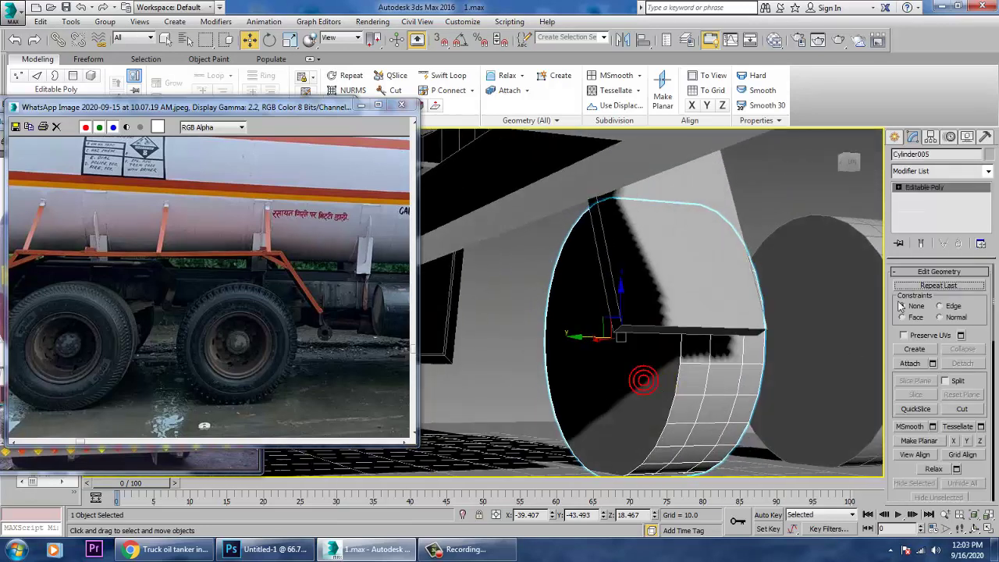
{"action": "key", "text": "4"}
{"action": "left_click", "coordinate": [654, 380]}
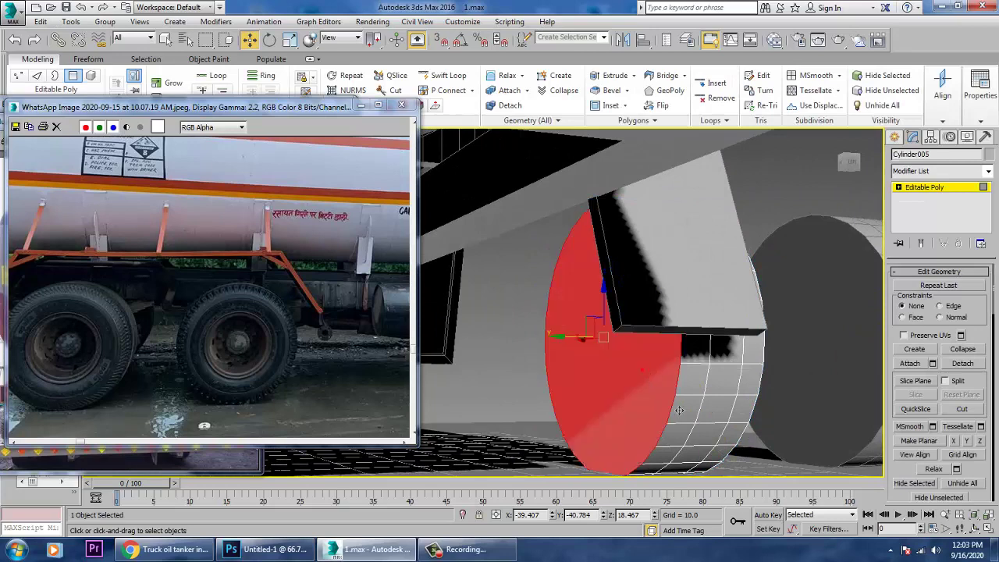
{"action": "scroll", "coordinate": [968, 390], "scroll_direction": "up", "scroll_amount": 10}
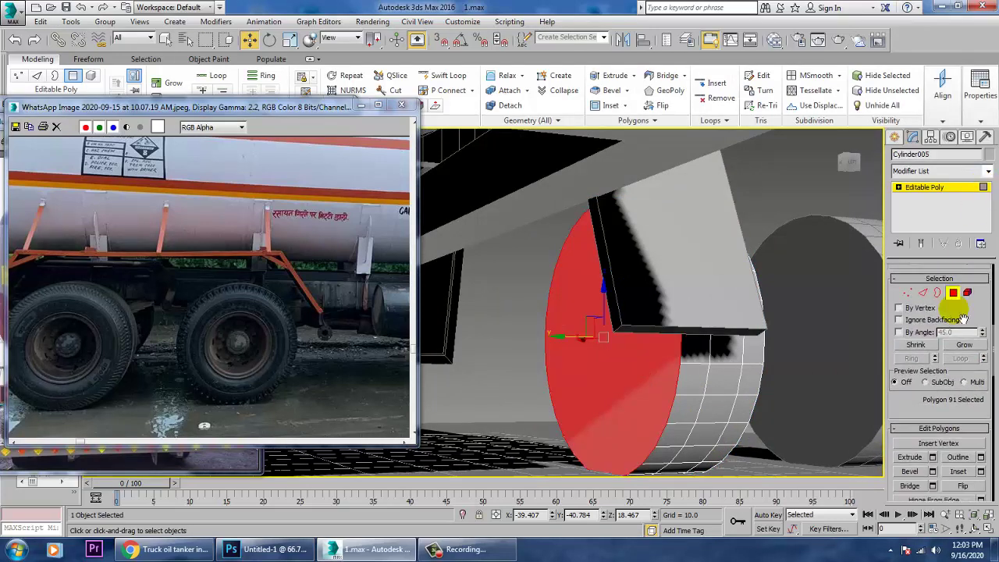
{"action": "left_click", "coordinate": [981, 471]}
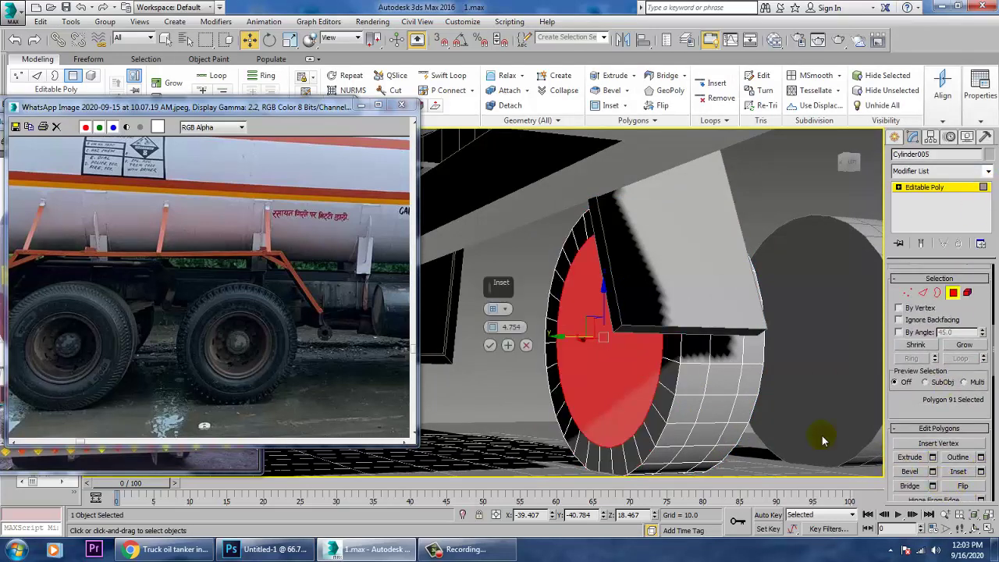
{"action": "left_click_drag", "start_coordinate": [492, 328], "coordinate": [501, 286]}
{"action": "left_click", "coordinate": [490, 345]}
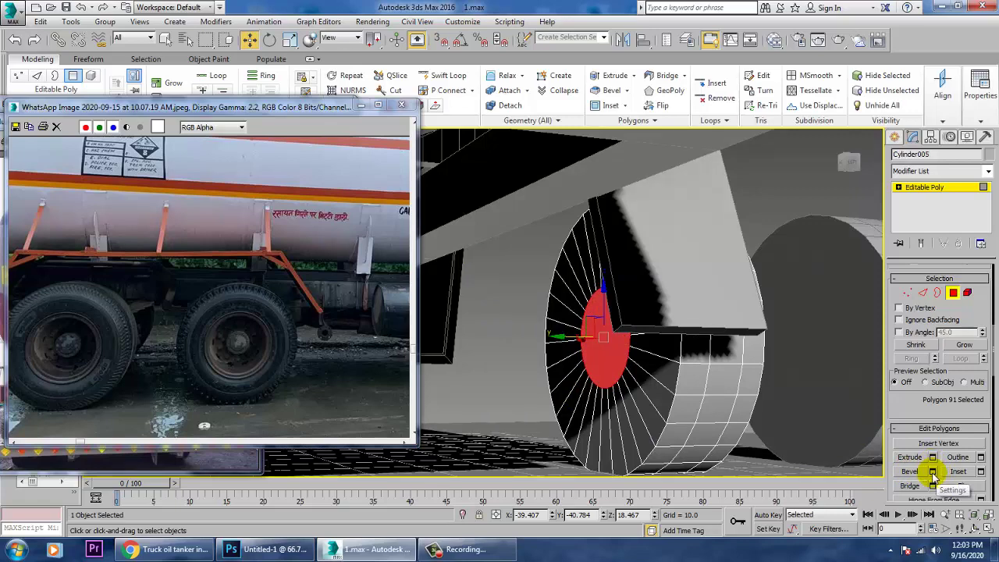
{"action": "left_click", "coordinate": [925, 187]}
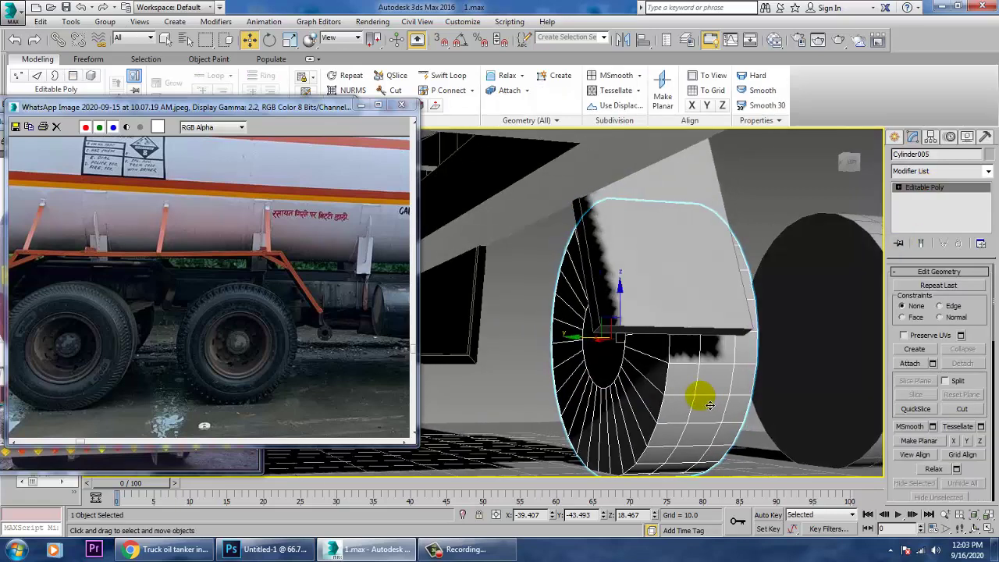
Step: Mirror the original wheel across the Y axis as a copy with zero offset
{"action": "middle_click_drag", "start_coordinate": [709, 404], "coordinate": [799, 345], "text": "alt"}
{"action": "left_click", "coordinate": [902, 192]}
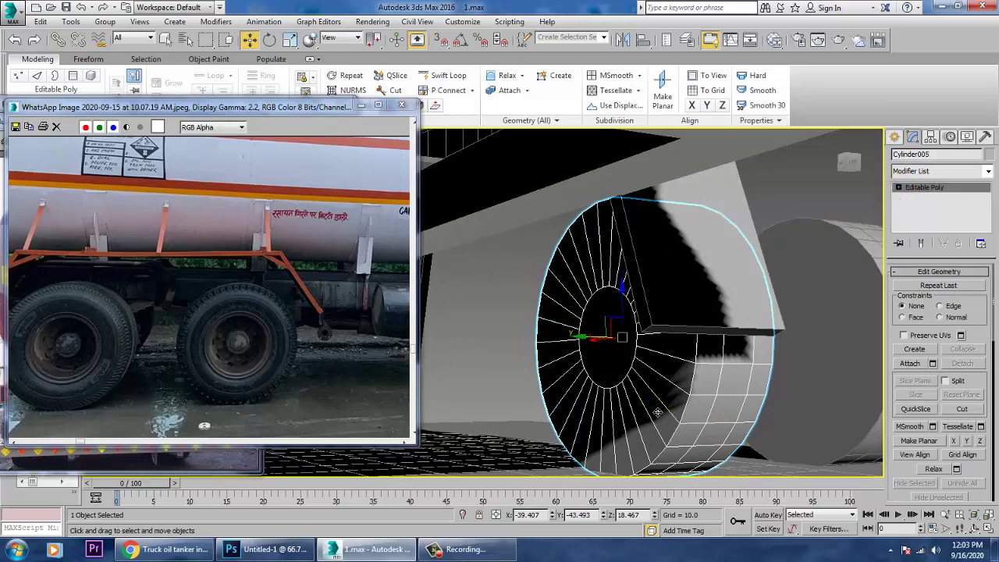
{"action": "mouse_move", "coordinate": [613, 417]}
{"action": "middle_mouse_down", "text": "alt"}
{"action": "mouse_move", "coordinate": [585, 411]}
{"action": "mouse_move", "coordinate": [621, 424]}
{"action": "mouse_move", "coordinate": [607, 413]}
{"action": "mouse_move", "coordinate": [578, 477]}
{"action": "mouse_move", "coordinate": [584, 419]}
{"action": "mouse_move", "coordinate": [588, 427]}
{"action": "mouse_move", "coordinate": [562, 423]}
{"action": "mouse_move", "coordinate": [633, 441]}
{"action": "mouse_move", "coordinate": [268, 366]}
{"action": "middle_mouse_up", "text": "alt"}
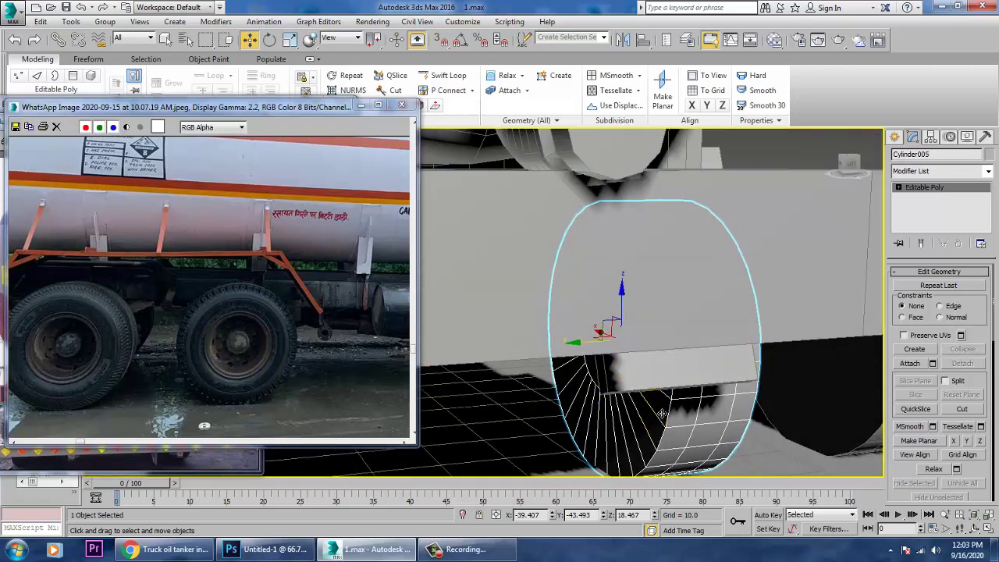
{"action": "mouse_move", "coordinate": [717, 421]}
{"action": "middle_mouse_down", "text": "alt"}
{"action": "mouse_move", "coordinate": [704, 400]}
{"action": "mouse_move", "coordinate": [667, 401]}
{"action": "middle_mouse_up", "text": "alt"}
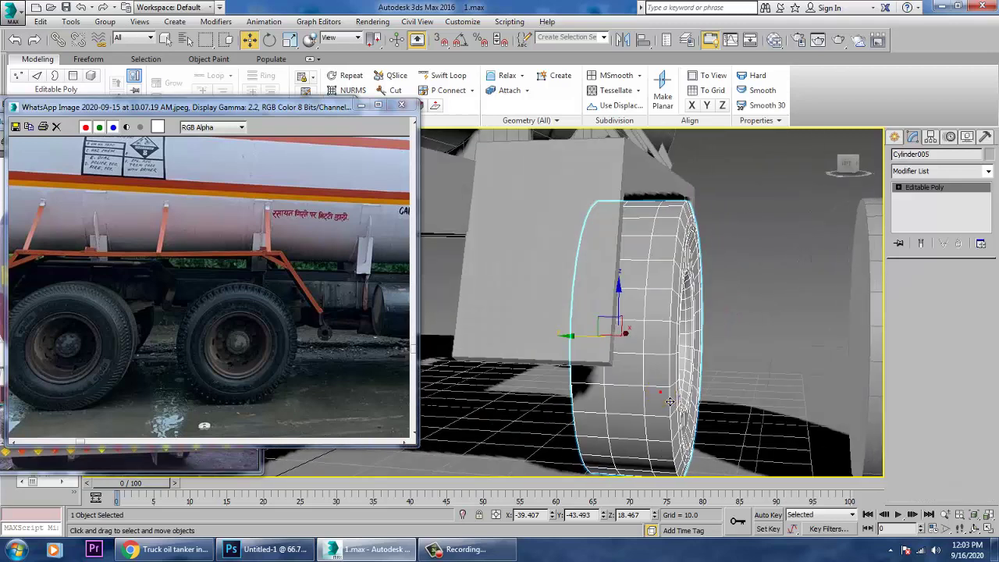
{"action": "left_click", "coordinate": [623, 41]}
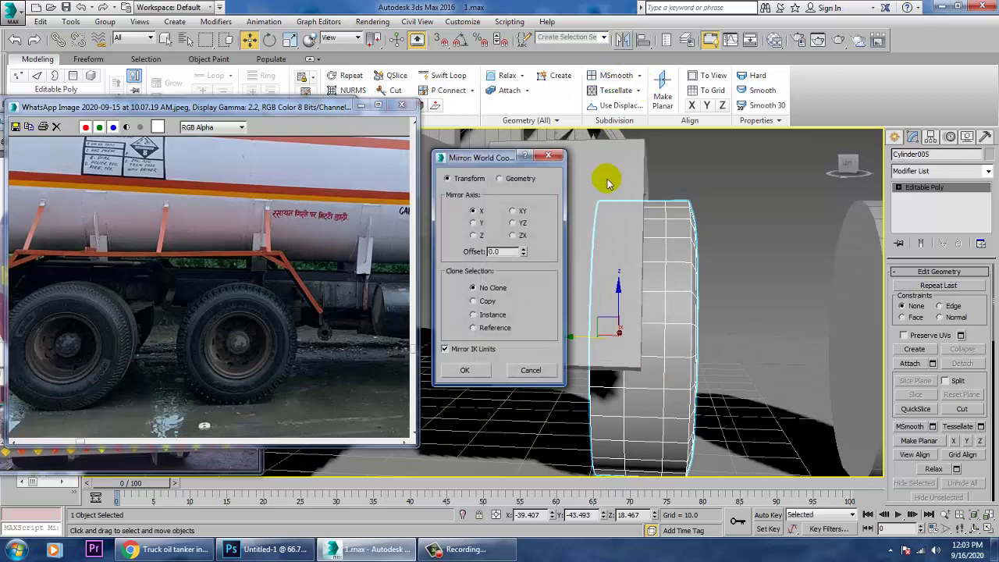
{"action": "left_click", "coordinate": [474, 223]}
{"action": "left_click", "coordinate": [474, 301]}
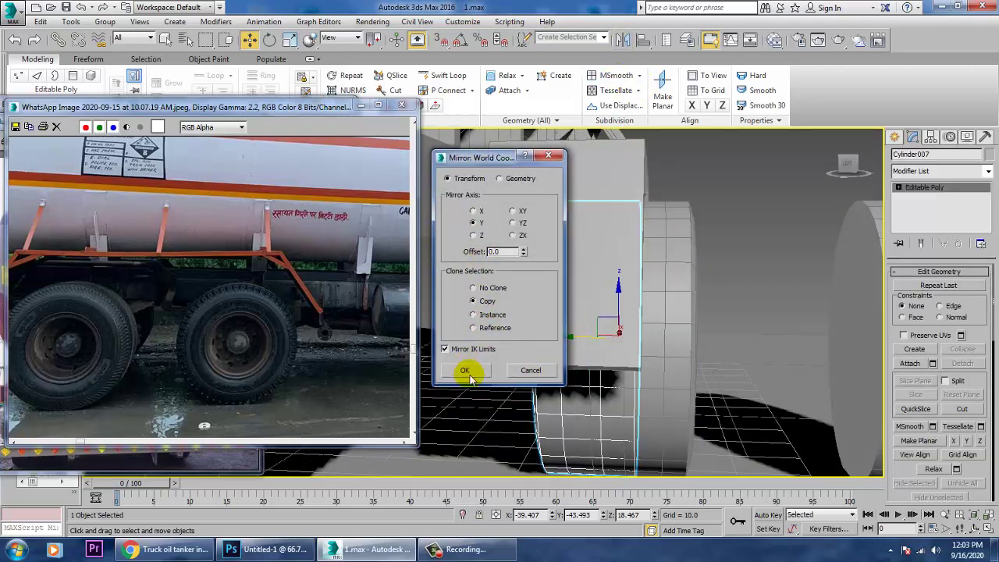
{"action": "left_click", "coordinate": [466, 370]}
Step: Move the mirrored wheel along Y to about -36.01 so it sits back to back with the original wheel
{"action": "left_click_drag", "start_coordinate": [585, 350], "coordinate": [531, 340]}
{"action": "middle_click_drag", "start_coordinate": [651, 382], "coordinate": [628, 365], "text": "alt"}
{"action": "scroll", "coordinate": [612, 359], "scroll_direction": "up", "scroll_amount": 3}
{"action": "left_click_drag", "start_coordinate": [490, 331], "coordinate": [499, 328]}
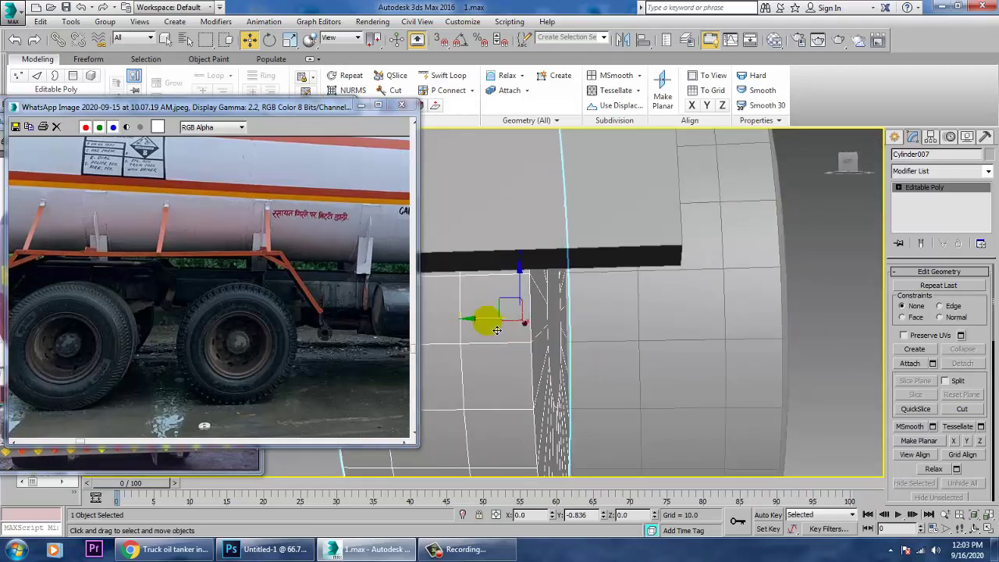
Step: Chamfer the original wheel's rear edge loop, on the side facing the mirrored wheel, with 2 segments
{"action": "left_click", "coordinate": [662, 357]}
{"action": "left_click", "coordinate": [653, 361]}
{"action": "middle_click_drag", "start_coordinate": [654, 362], "coordinate": [685, 369], "text": "alt"}
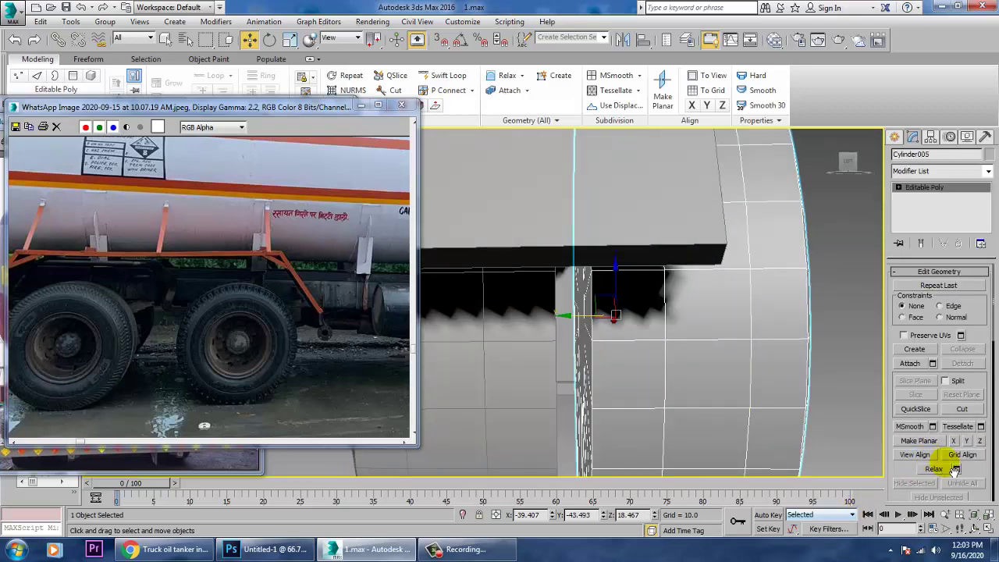
{"action": "left_click_drag", "start_coordinate": [915, 481], "coordinate": [915, 480]}
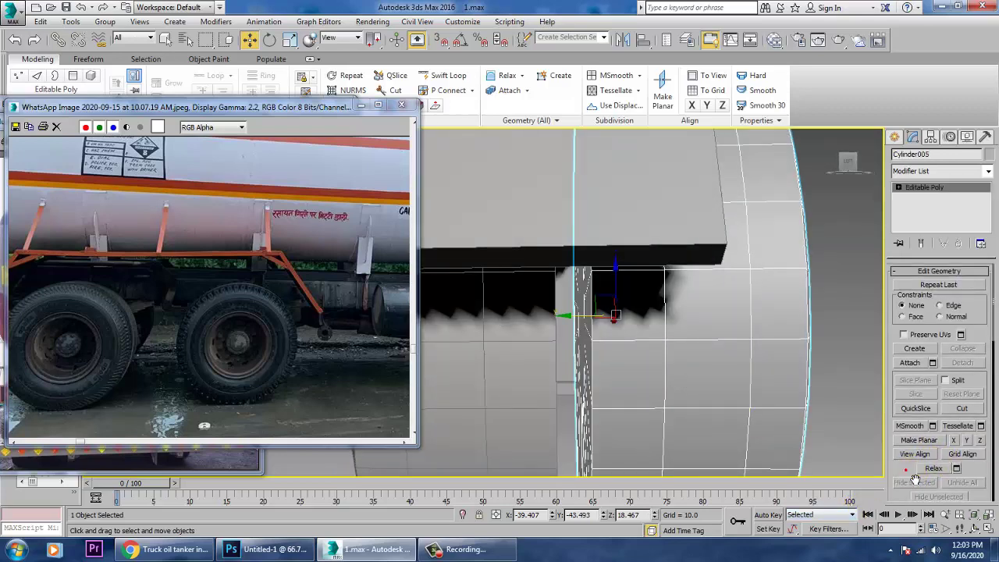
{"action": "left_click", "coordinate": [898, 188]}
{"action": "left_click", "coordinate": [920, 208]}
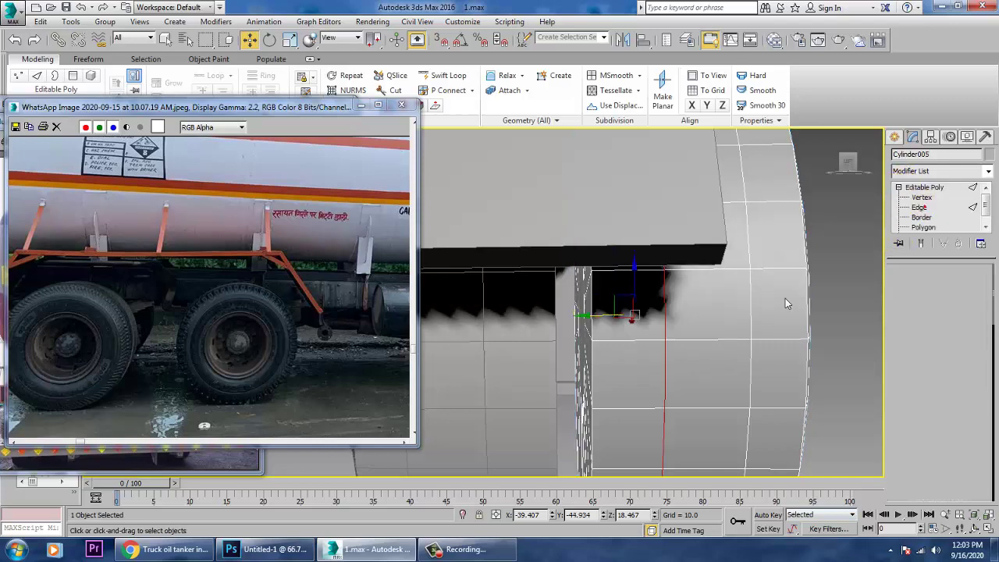
{"action": "left_click", "coordinate": [609, 388]}
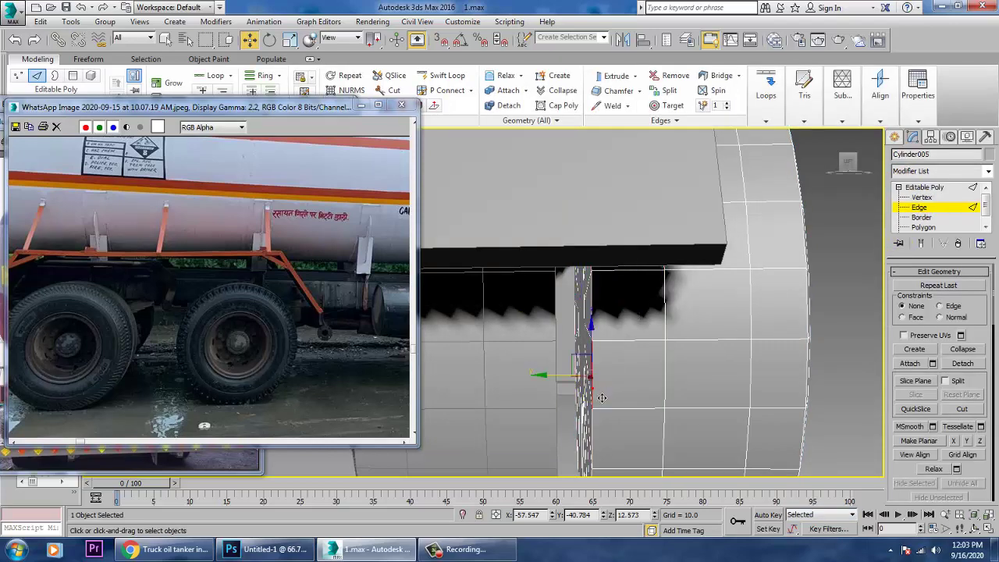
{"action": "scroll", "coordinate": [924, 468], "scroll_direction": "up", "scroll_amount": 5}
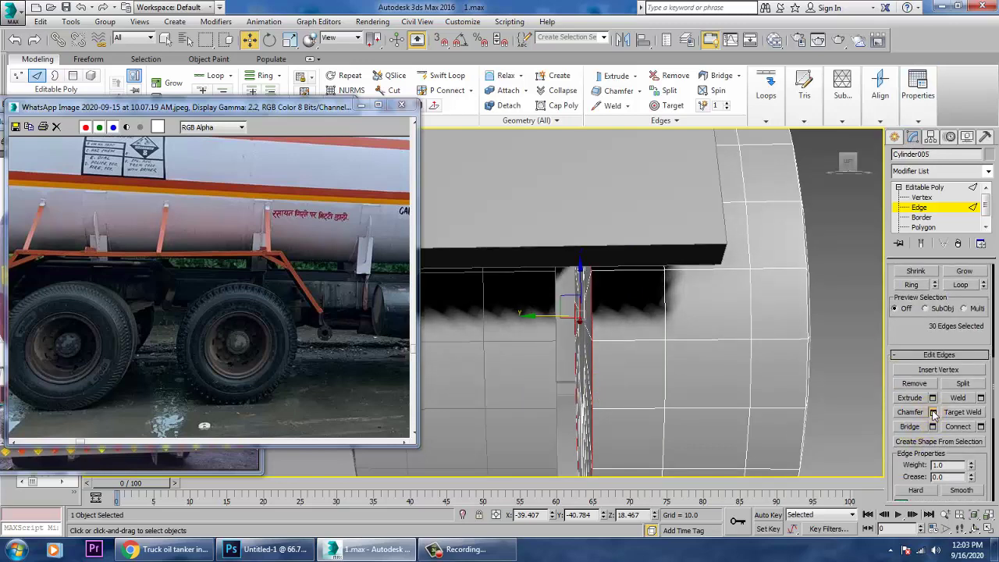
{"action": "left_click", "coordinate": [932, 412]}
{"action": "left_click_drag", "start_coordinate": [493, 328], "coordinate": [493, 328]}
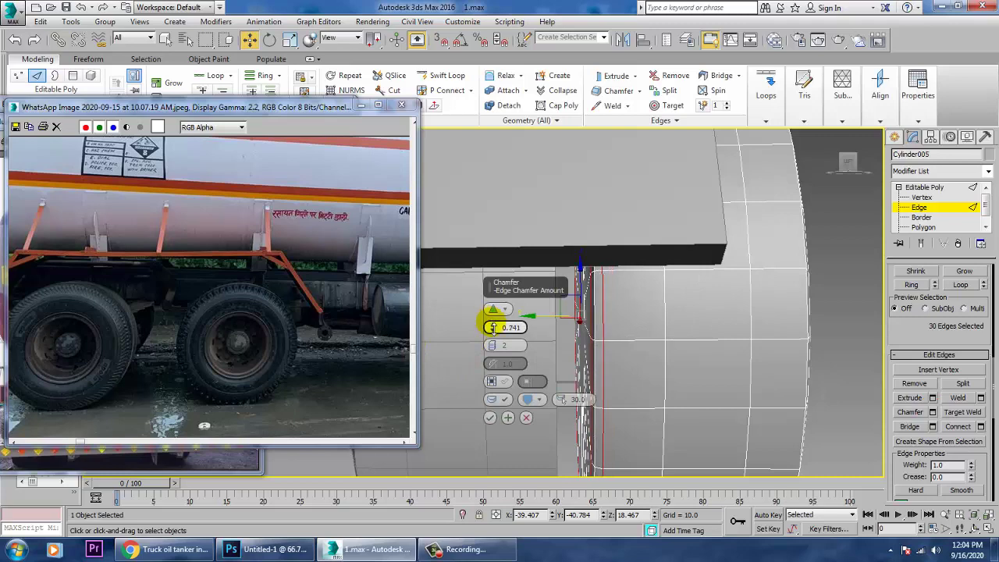
{"action": "left_click", "coordinate": [491, 418]}
{"action": "middle_click_drag", "start_coordinate": [548, 382], "coordinate": [580, 380], "text": "alt"}
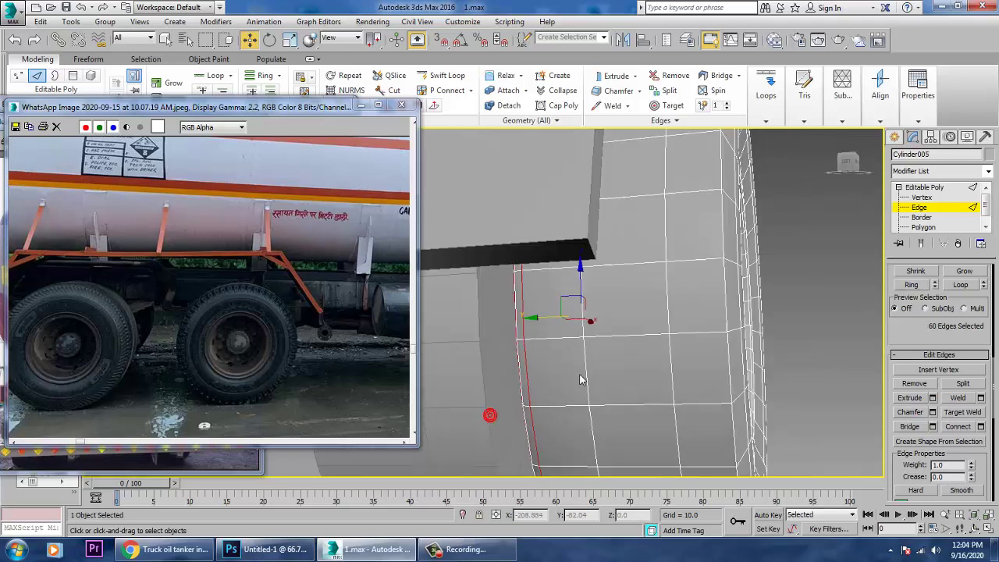
{"action": "left_click", "coordinate": [936, 188]}
Step: Chamfer the mirrored wheel's edge loop facing the original wheel by 1.0 with 2 segments
{"action": "left_click", "coordinate": [456, 386]}
{"action": "middle_click_drag", "start_coordinate": [461, 384], "coordinate": [571, 388]}
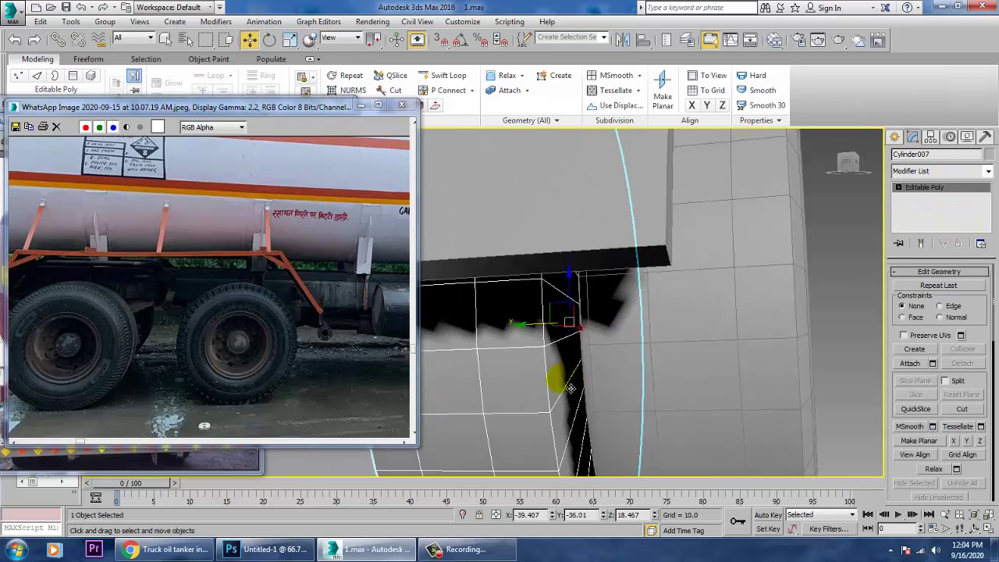
{"action": "key", "text": "2"}
{"action": "left_click", "coordinate": [555, 381]}
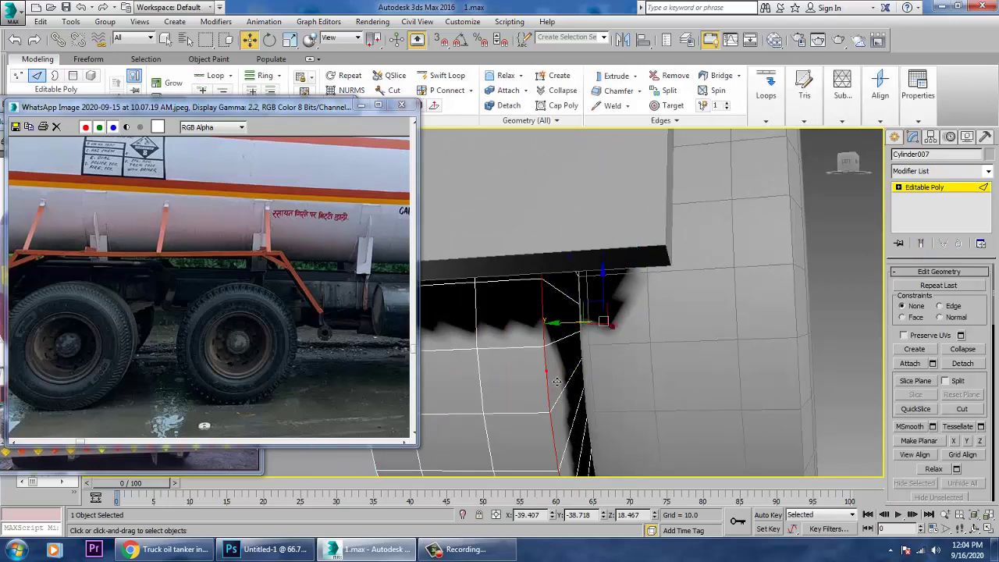
{"action": "scroll", "coordinate": [896, 461], "scroll_direction": "up", "scroll_amount": 5}
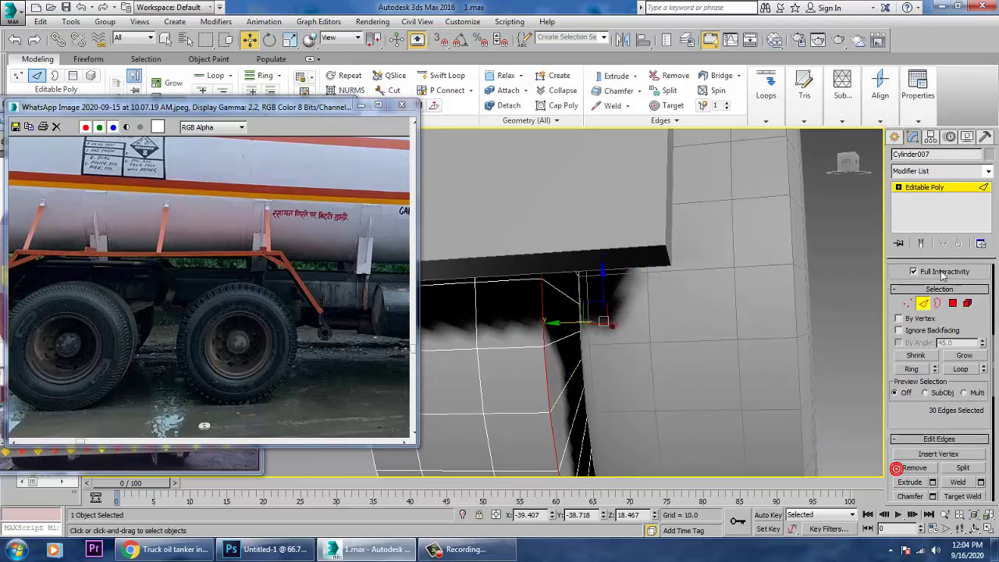
{"action": "left_click", "coordinate": [932, 496]}
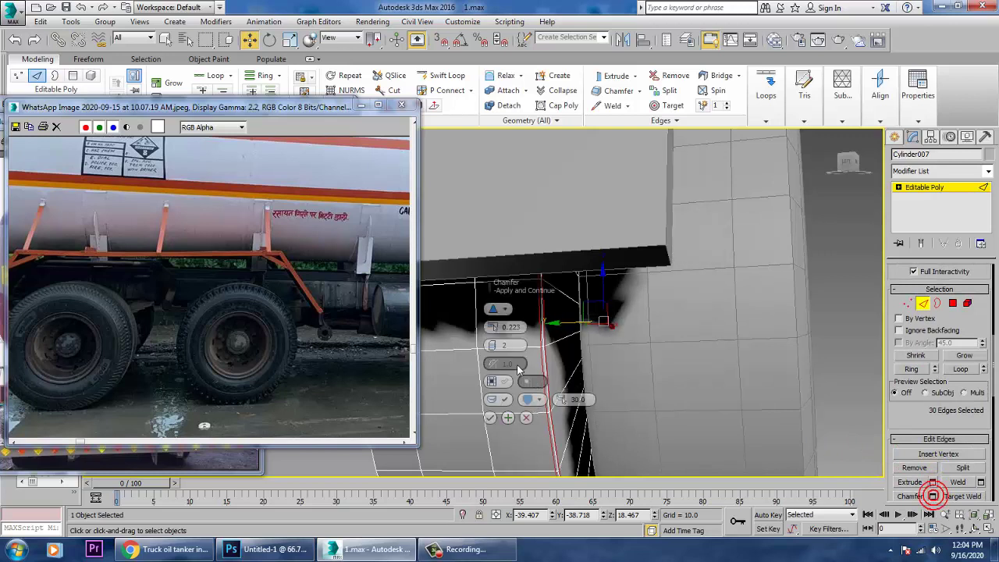
{"action": "left_click_drag", "start_coordinate": [493, 329], "coordinate": [491, 327]}
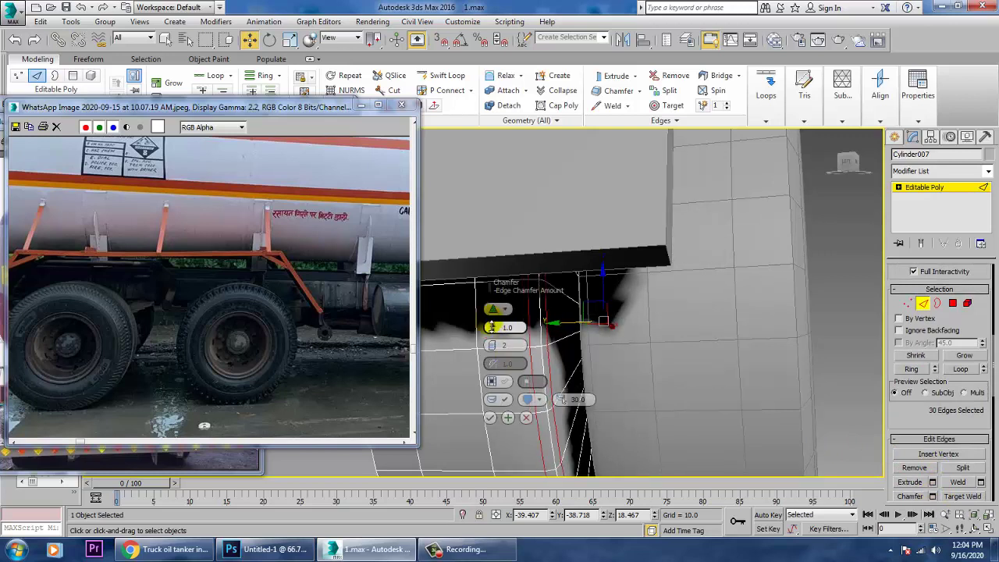
{"action": "left_click", "coordinate": [491, 417]}
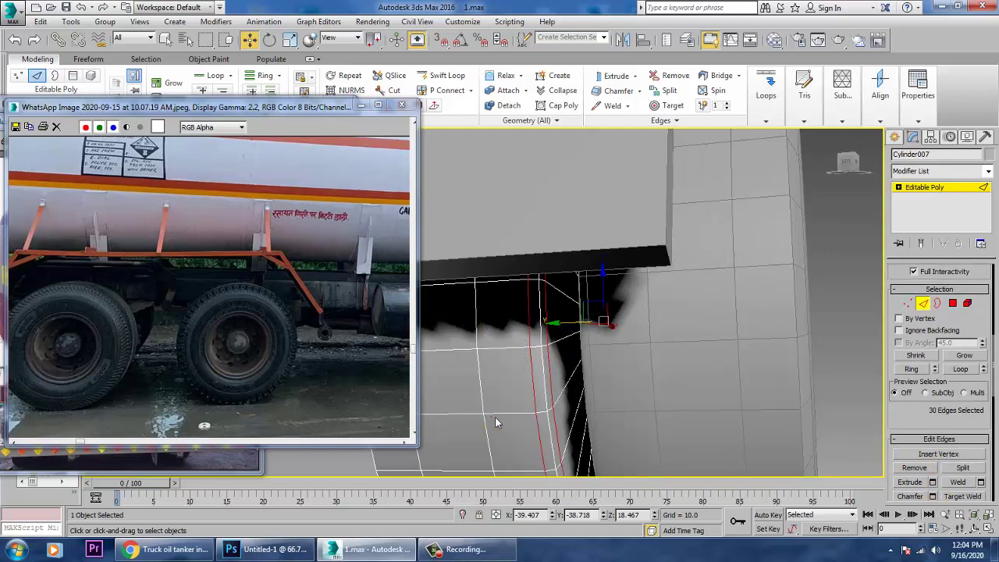
{"action": "left_click", "coordinate": [777, 312]}
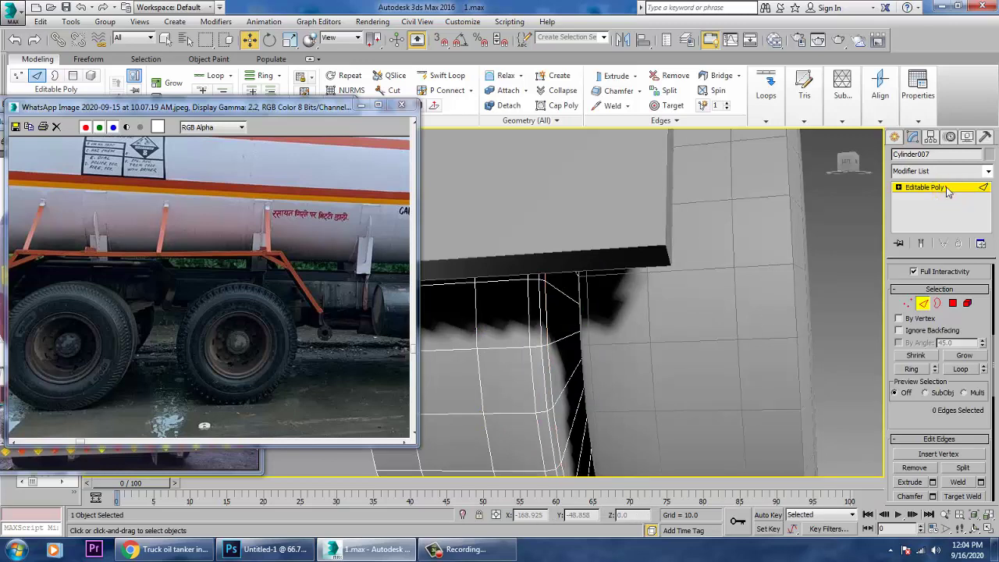
{"action": "left_click", "coordinate": [947, 191]}
Step: Attach the mirrored wheel to the original wheel as one object
{"action": "left_click", "coordinate": [766, 328]}
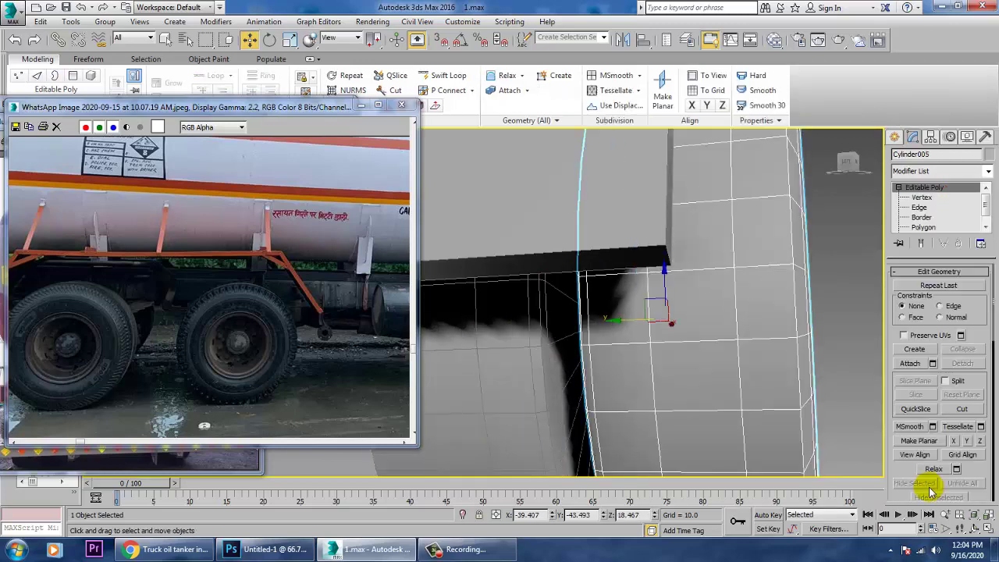
{"action": "left_click", "coordinate": [912, 366]}
{"action": "left_click", "coordinate": [509, 399]}
Step: Bridge the two small central disc polygons that face each other between the paired wheels
{"action": "middle_click_drag", "start_coordinate": [622, 379], "coordinate": [649, 381], "text": "alt"}
{"action": "key", "text": "4"}
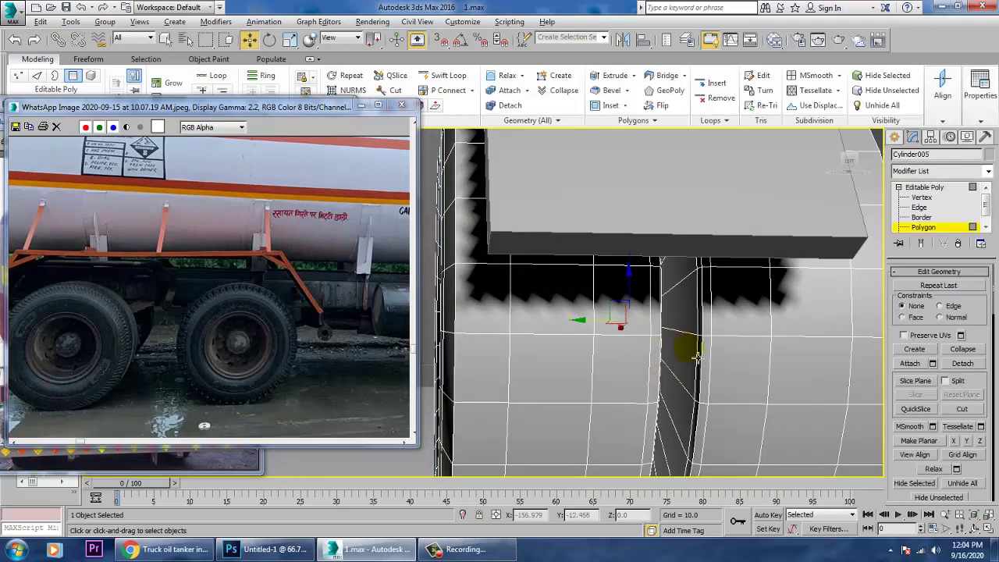
{"action": "middle_click_drag", "start_coordinate": [692, 353], "coordinate": [632, 330], "text": "alt"}
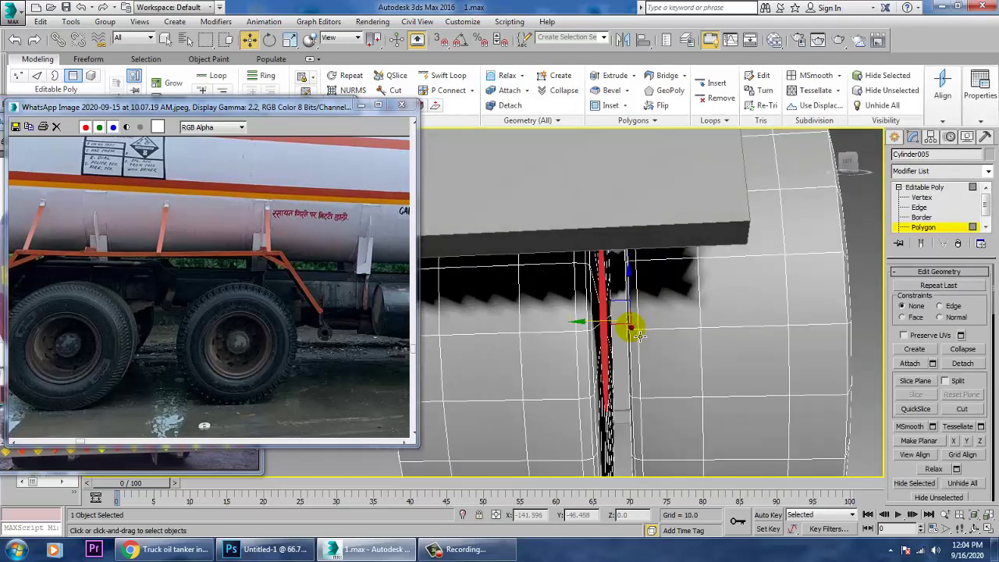
{"action": "scroll", "coordinate": [921, 390], "scroll_direction": "up", "scroll_amount": 5}
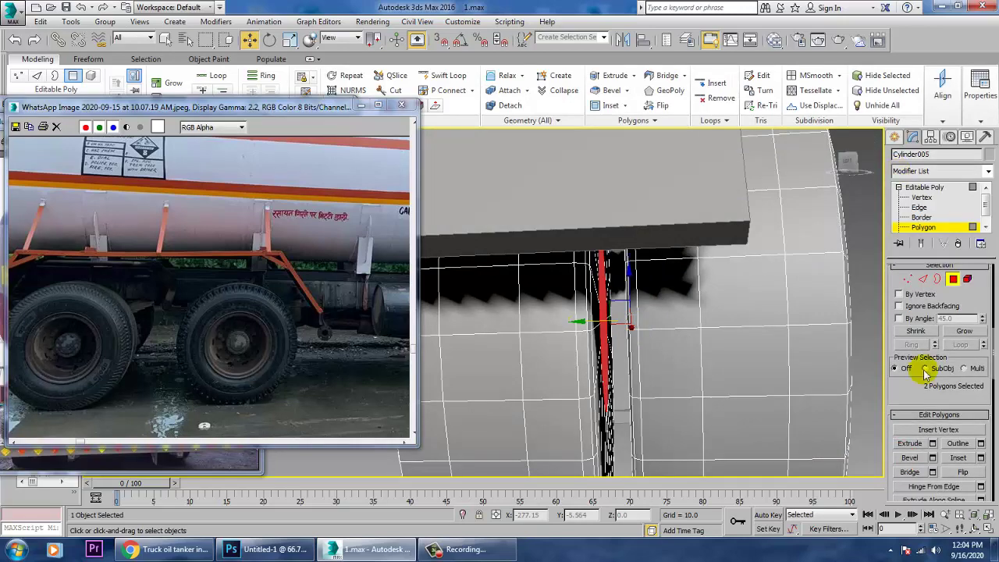
{"action": "left_click", "coordinate": [911, 472]}
{"action": "scroll", "coordinate": [810, 410], "scroll_direction": "down", "scroll_amount": 5}
{"action": "middle_click_drag", "start_coordinate": [810, 411], "coordinate": [775, 373], "text": "alt"}
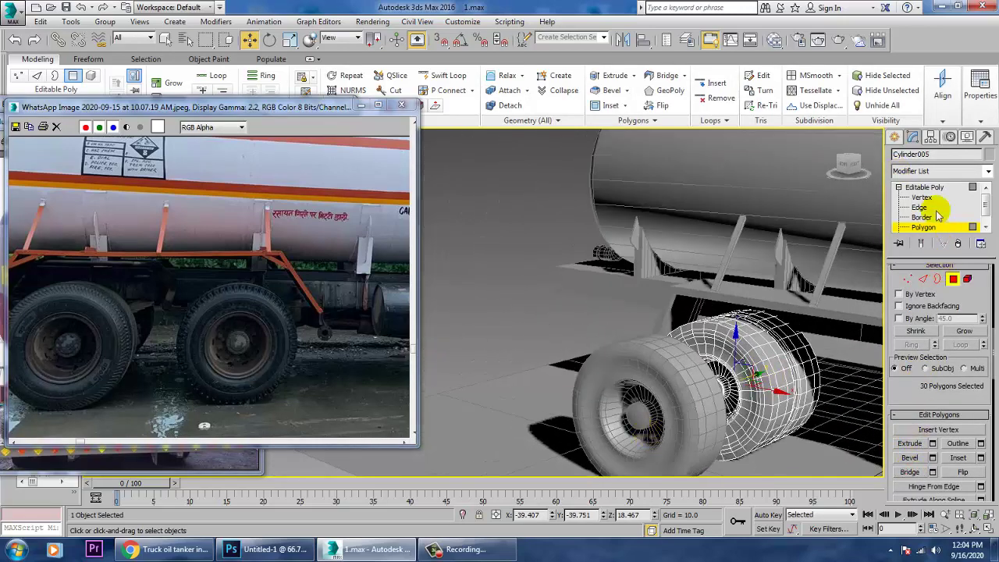
{"action": "left_click", "coordinate": [929, 188]}
Step: Hide the separate single wheel beside the dual-wheel pair and select the dual wheel
{"action": "left_click", "coordinate": [667, 398]}
{"action": "right_click", "coordinate": [667, 392]}
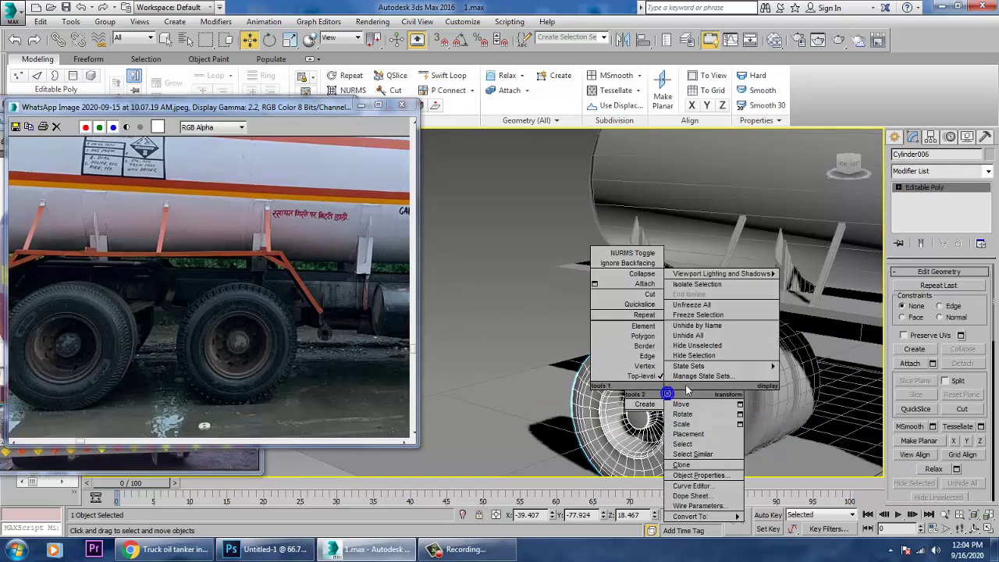
{"action": "left_click", "coordinate": [727, 358]}
{"action": "middle_click_drag", "start_coordinate": [718, 390], "coordinate": [843, 390], "text": "alt"}
{"action": "left_click", "coordinate": [623, 321]}
{"action": "key", "text": "z"}
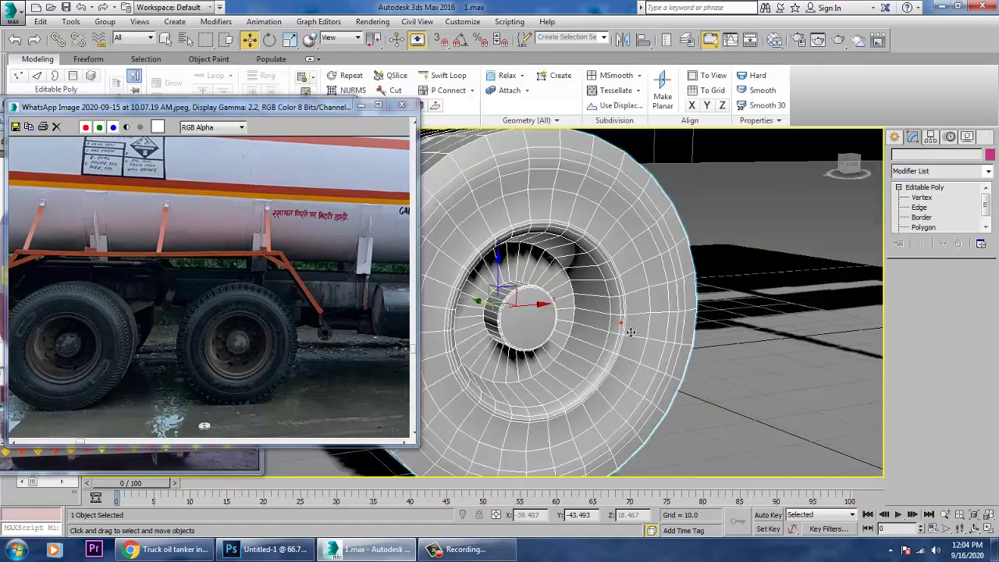
Step: Compare the dual wheel's placement under the mudguard frame with the rear wheels in the reference photo
{"action": "middle_click_drag", "start_coordinate": [631, 332], "coordinate": [569, 341], "text": "alt"}
{"action": "scroll", "coordinate": [716, 336], "scroll_direction": "down", "scroll_amount": 4}
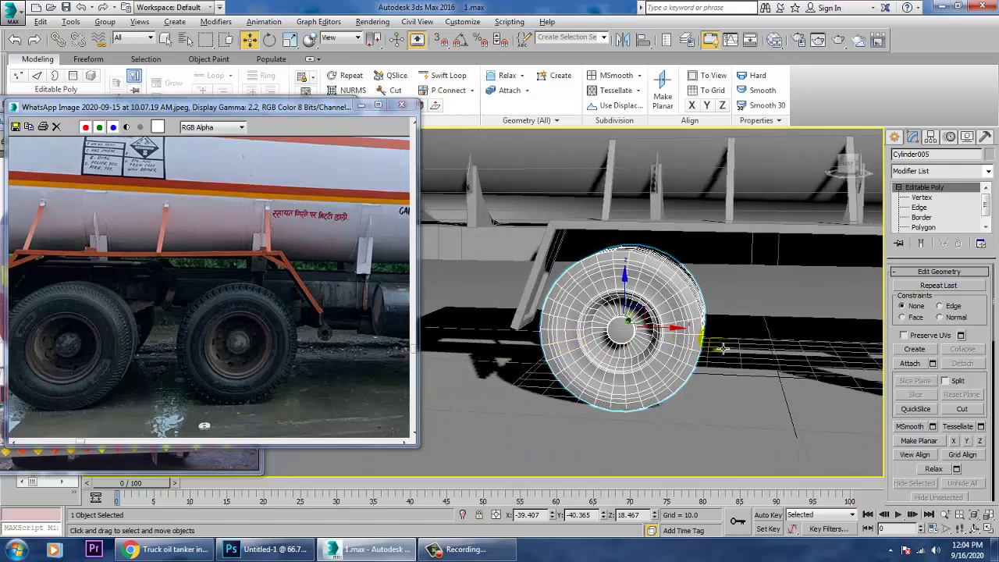
{"action": "middle_click_drag", "start_coordinate": [703, 345], "coordinate": [730, 348], "text": "alt"}
{"action": "middle_click_drag", "start_coordinate": [701, 381], "coordinate": [691, 360], "text": "alt"}
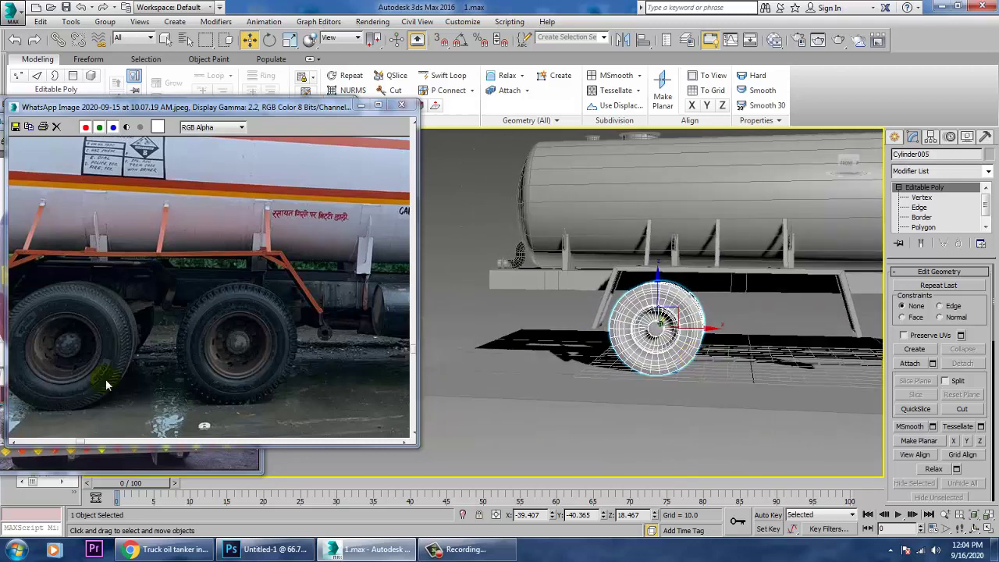
{"action": "left_click", "coordinate": [157, 315]}
{"action": "scroll", "coordinate": [166, 299], "scroll_direction": "up", "scroll_amount": 1}
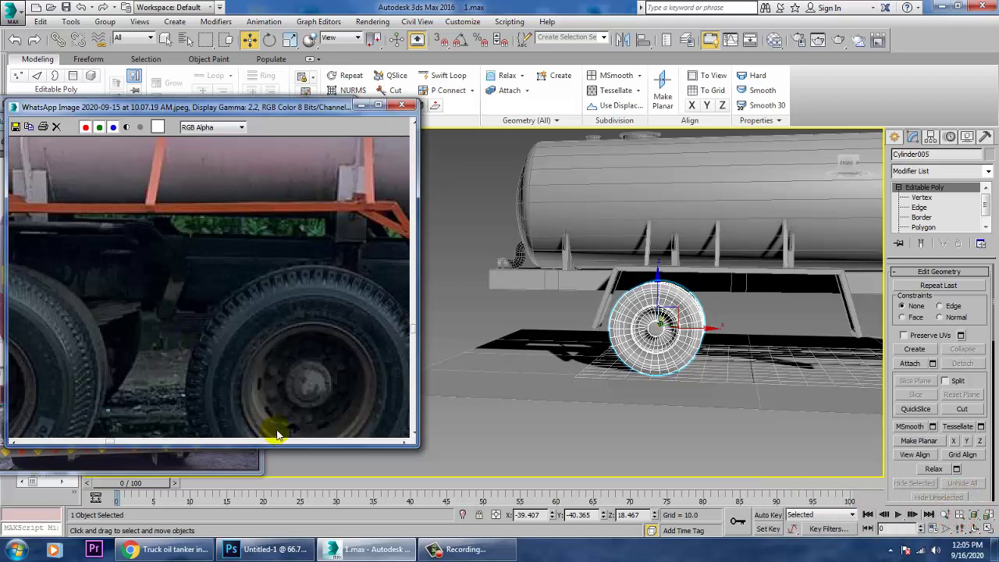
{"action": "middle_click", "coordinate": [853, 382]}
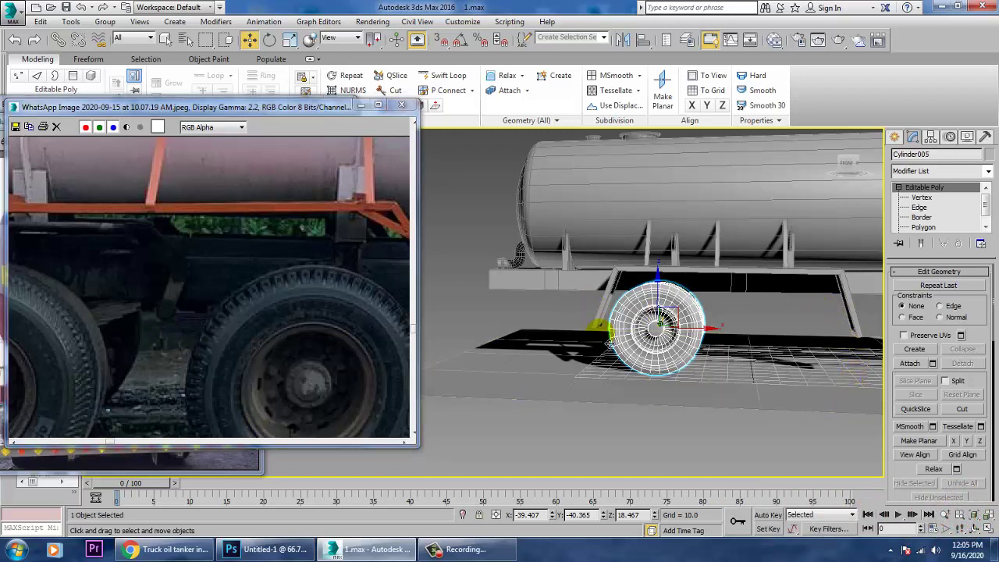
{"action": "middle_click_drag", "start_coordinate": [249, 296], "coordinate": [429, 271]}
{"action": "middle_click_drag", "start_coordinate": [195, 315], "coordinate": [370, 272]}
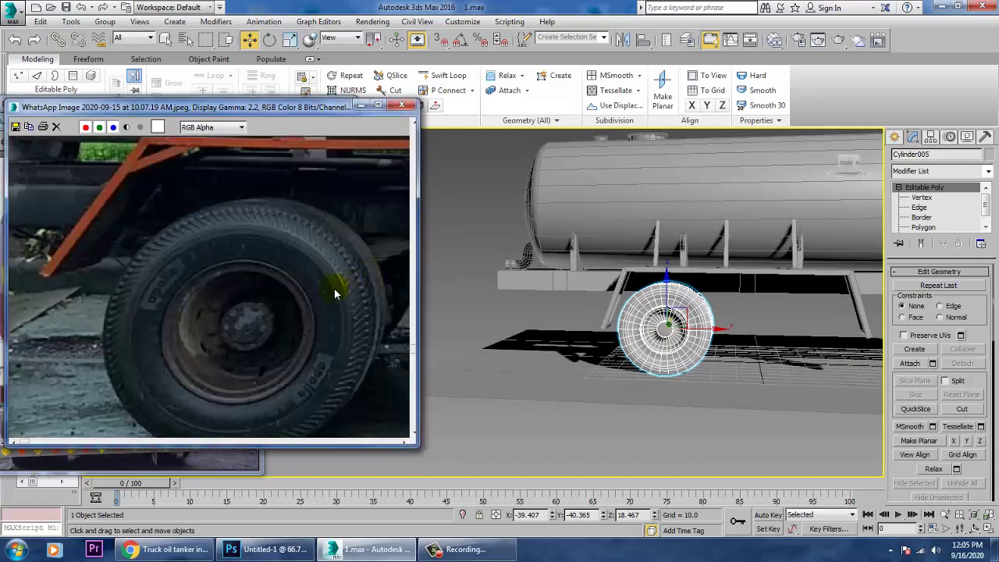
{"action": "scroll", "coordinate": [777, 326], "scroll_direction": "up", "scroll_amount": 5}
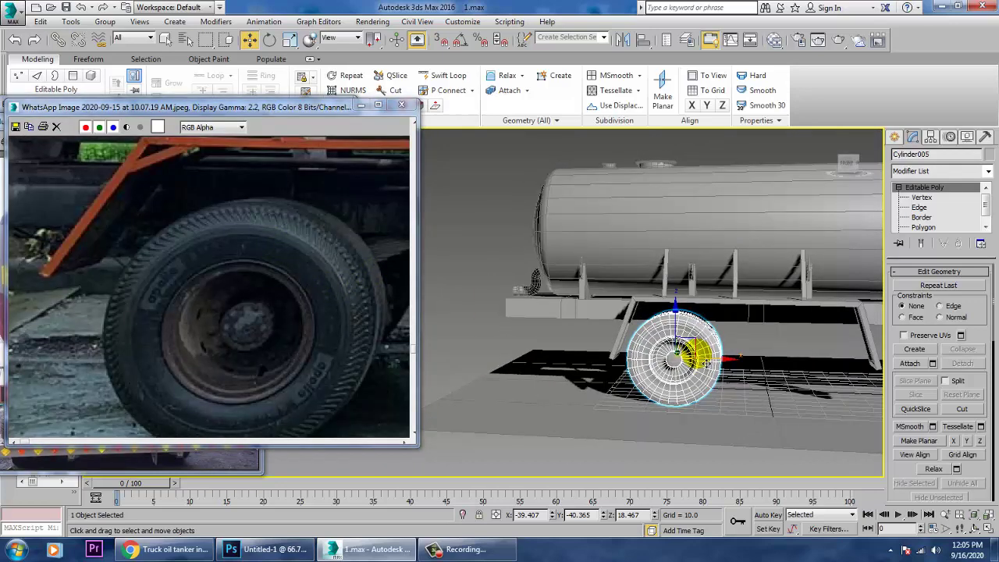
{"action": "scroll", "coordinate": [717, 356], "scroll_direction": "down", "scroll_amount": 5}
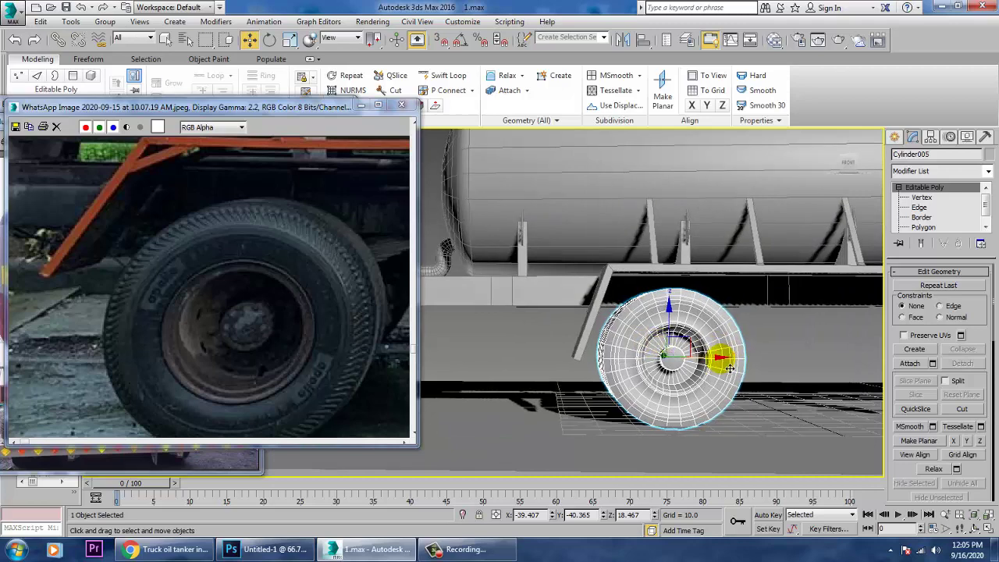
{"action": "middle_click_drag", "start_coordinate": [683, 367], "coordinate": [669, 373], "text": "alt"}
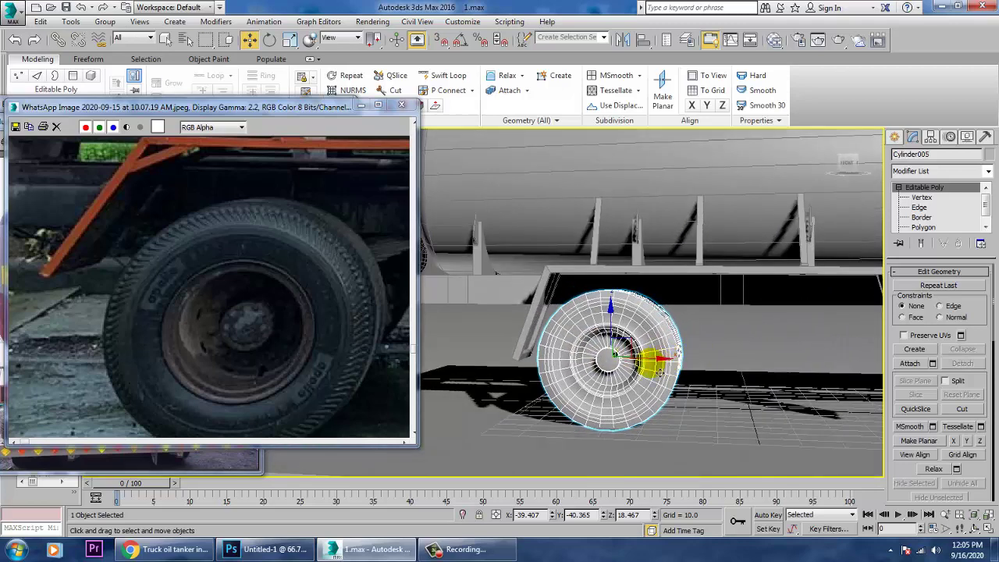
Step: Clone the dual wheel along the truck's length as one independent copy under the other end of the mudguard frame
{"action": "left_click_drag", "start_coordinate": [660, 372], "coordinate": [845, 370], "text": "shift"}
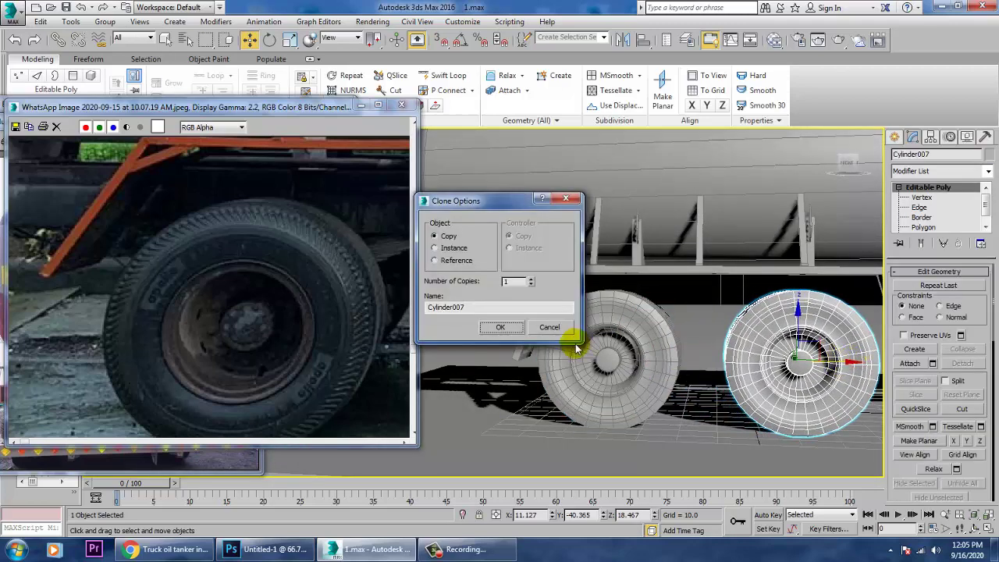
{"action": "left_click", "coordinate": [496, 331]}
{"action": "middle_click_drag", "start_coordinate": [342, 336], "coordinate": [262, 327]}
{"action": "scroll", "coordinate": [297, 325], "scroll_direction": "down", "scroll_amount": 2}
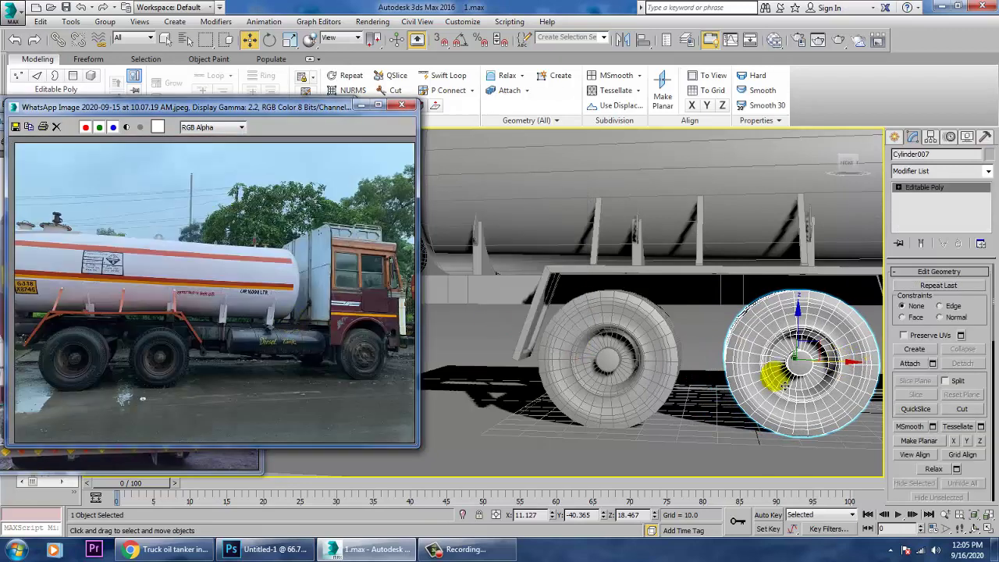
{"action": "mouse_move", "coordinate": [750, 381]}
{"action": "middle_mouse_down"}
{"action": "mouse_move", "coordinate": [669, 440]}
{"action": "mouse_move", "coordinate": [785, 330]}
{"action": "middle_mouse_up"}
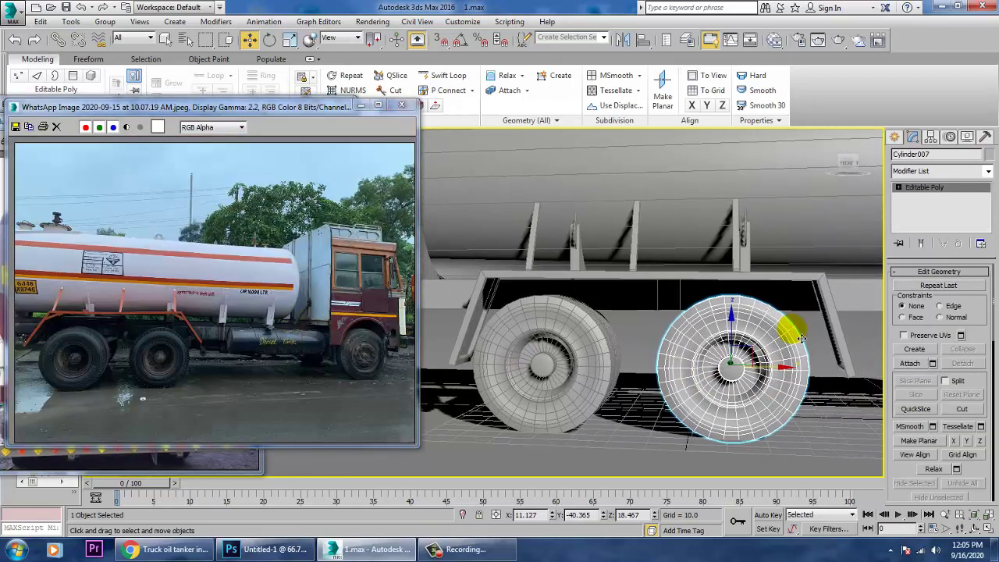
Step: Move the vertices of the mudguard frame's forward leg closer to the cloned wheel, to X 34.014
{"action": "left_click", "coordinate": [791, 289]}
{"action": "left_click", "coordinate": [840, 316]}
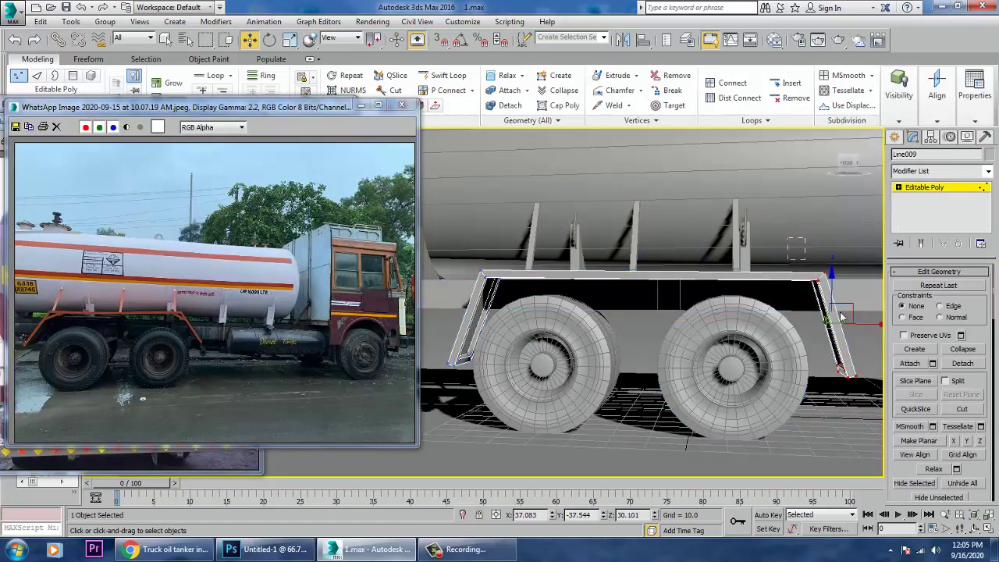
{"action": "left_click_drag", "start_coordinate": [884, 332], "coordinate": [872, 333]}
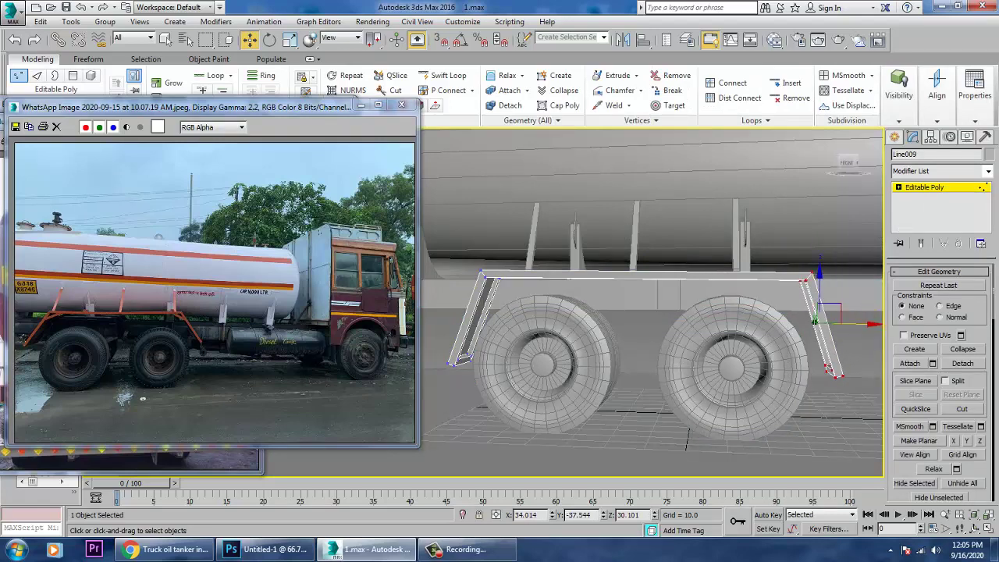
{"action": "left_click", "coordinate": [968, 187]}
Step: Inspect how the rear dual wheel sits against the chassis frame and mudguard from several angles
{"action": "left_click", "coordinate": [600, 326]}
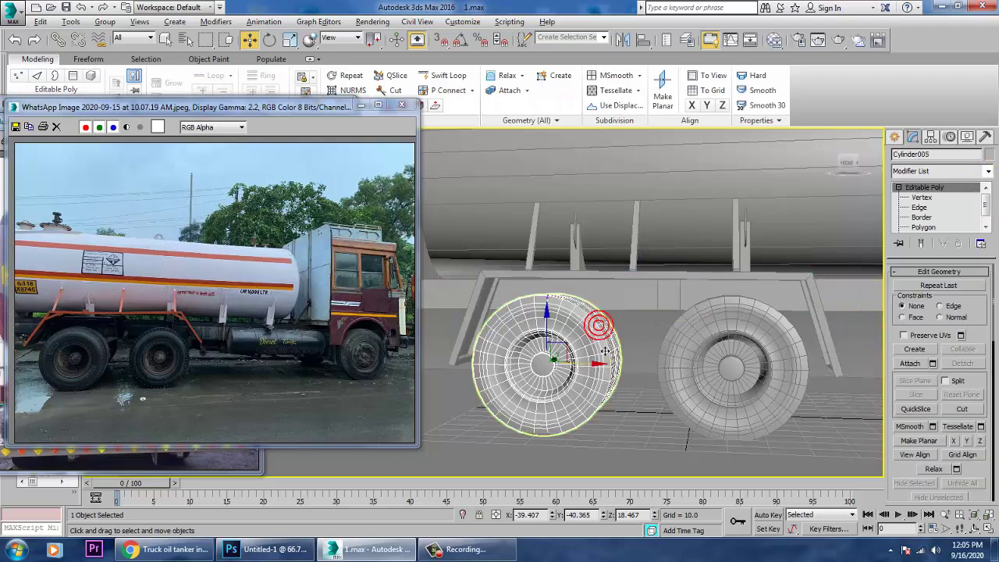
{"action": "left_click", "coordinate": [608, 300]}
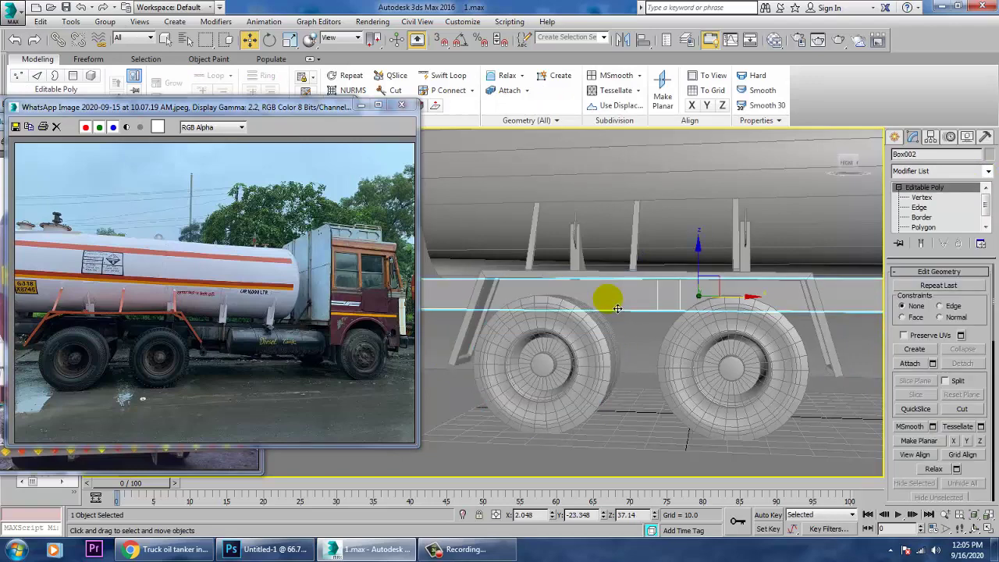
{"action": "middle_click_drag", "start_coordinate": [617, 309], "coordinate": [775, 362], "text": "alt"}
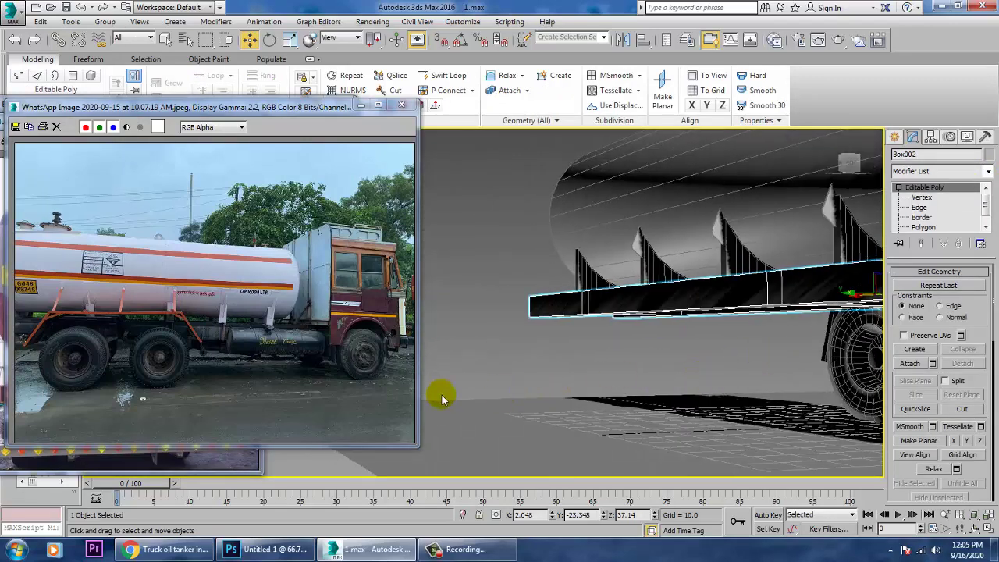
{"action": "middle_click_drag", "start_coordinate": [482, 362], "coordinate": [400, 380]}
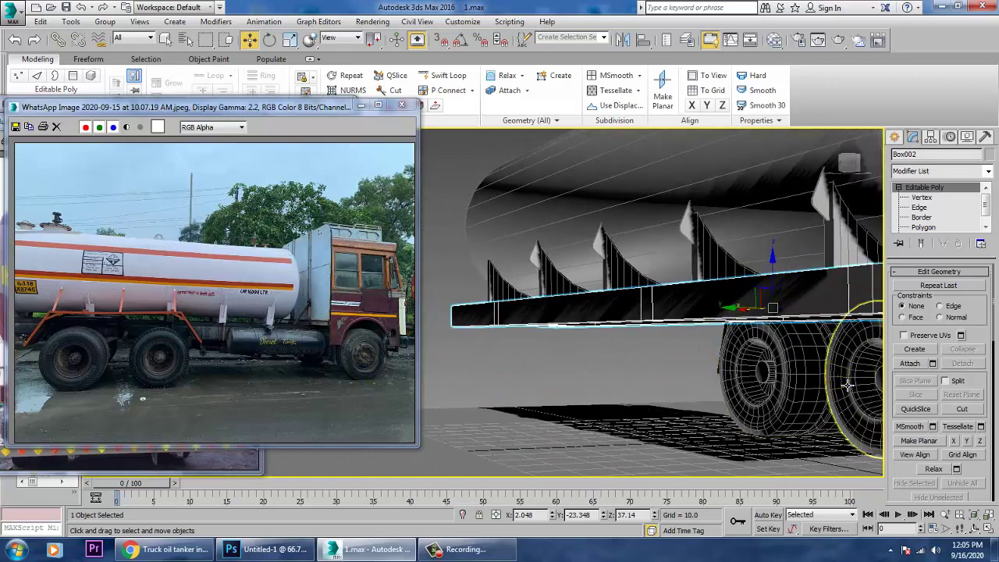
{"action": "left_click", "coordinate": [837, 378]}
{"action": "key", "text": "z"}
{"action": "middle_click_drag", "start_coordinate": [856, 395], "coordinate": [653, 342], "text": "alt"}
{"action": "left_click", "coordinate": [513, 292]}
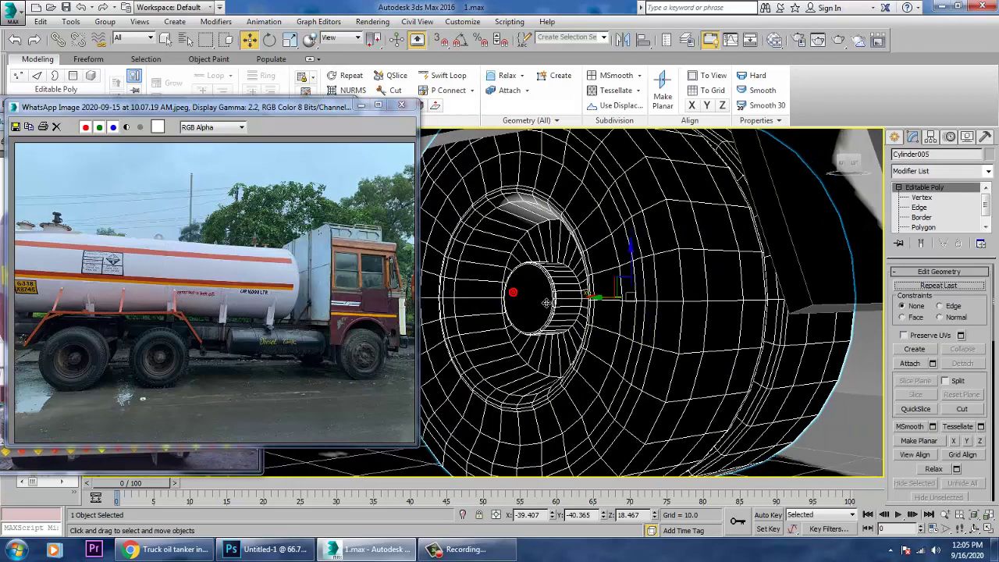
{"action": "middle_click_drag", "start_coordinate": [548, 323], "coordinate": [886, 290], "text": "alt"}
{"action": "scroll", "coordinate": [613, 328], "scroll_direction": "down", "scroll_amount": 3}
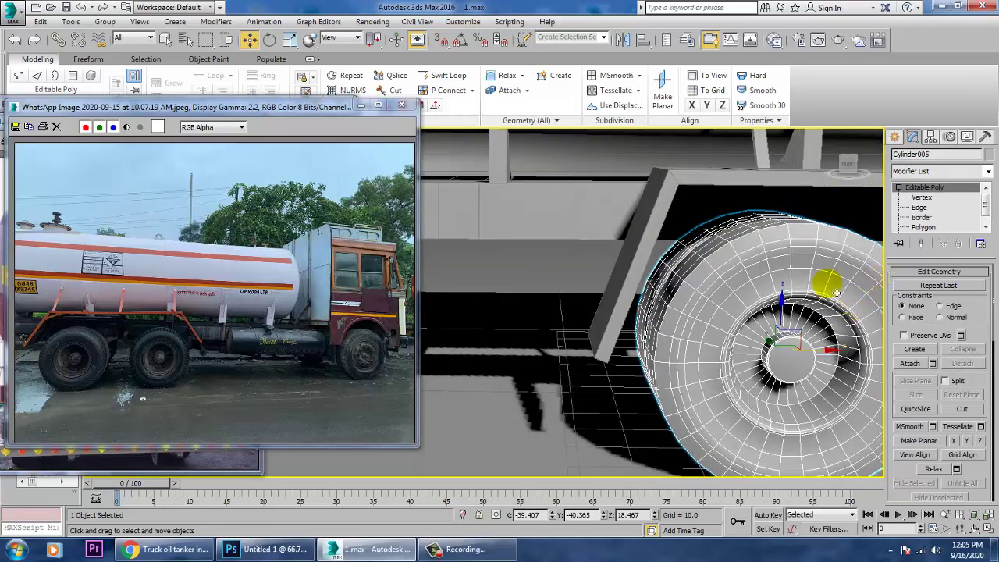
Step: Scale the rearmost dual wheel along its axle to make it narrower, with a Z scale of 74.927
{"action": "left_click_drag", "start_coordinate": [785, 314], "coordinate": [785, 308]}
{"action": "middle_click_drag", "start_coordinate": [784, 308], "coordinate": [701, 375], "text": "alt"}
{"action": "key", "text": "r"}
{"action": "left_click_drag", "start_coordinate": [687, 347], "coordinate": [667, 343]}
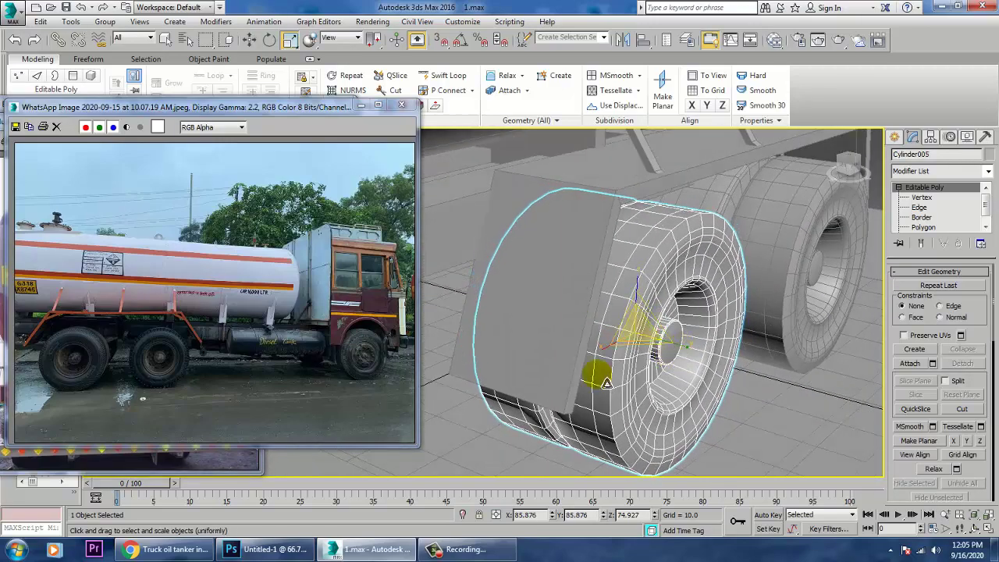
{"action": "middle_click_drag", "start_coordinate": [595, 372], "coordinate": [602, 342], "text": "alt"}
{"action": "key", "text": "w"}
{"action": "middle_click_drag", "start_coordinate": [638, 309], "coordinate": [706, 363]}
Step: Try to move the chassis frame's outer side vertices inward, away from the wheels
{"action": "left_click", "coordinate": [615, 224]}
{"action": "scroll", "coordinate": [624, 232], "scroll_direction": "down", "scroll_amount": 3}
{"action": "mouse_move", "coordinate": [646, 246]}
{"action": "middle_mouse_down", "text": "alt"}
{"action": "mouse_move", "coordinate": [667, 250]}
{"action": "mouse_move", "coordinate": [658, 239]}
{"action": "middle_mouse_up", "text": "alt"}
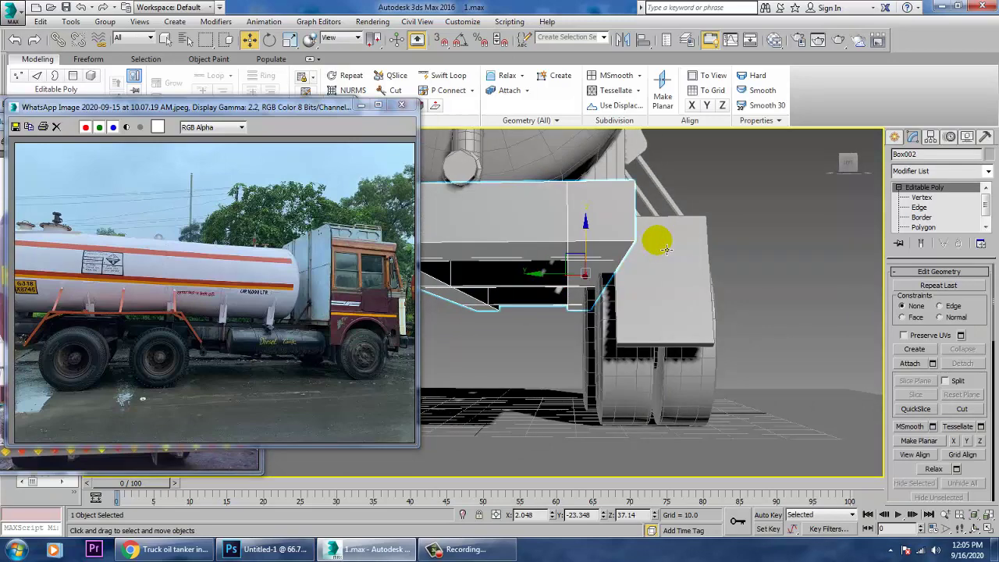
{"action": "key", "text": "1"}
{"action": "left_click", "coordinate": [607, 271]}
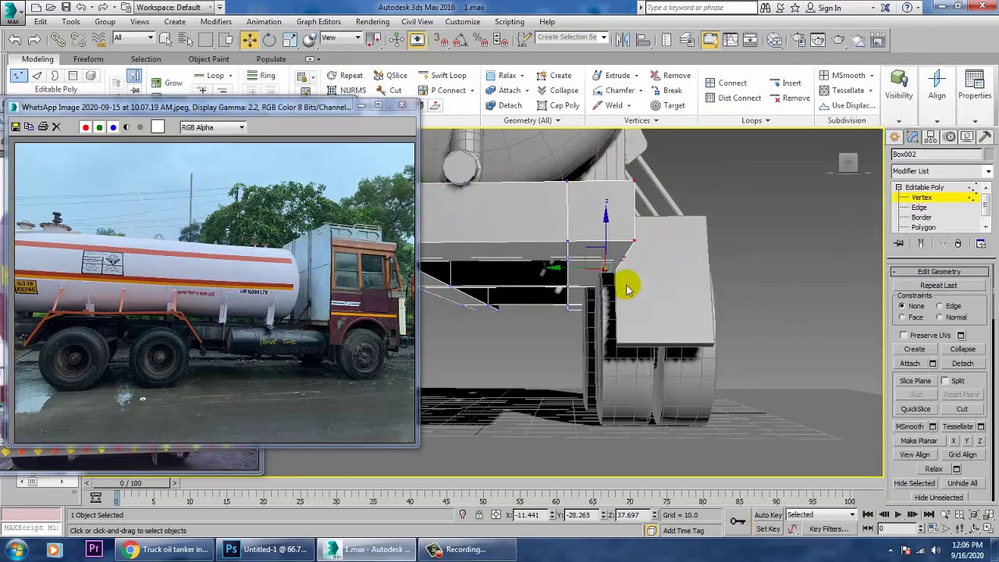
{"action": "left_click_drag", "start_coordinate": [580, 277], "coordinate": [567, 275]}
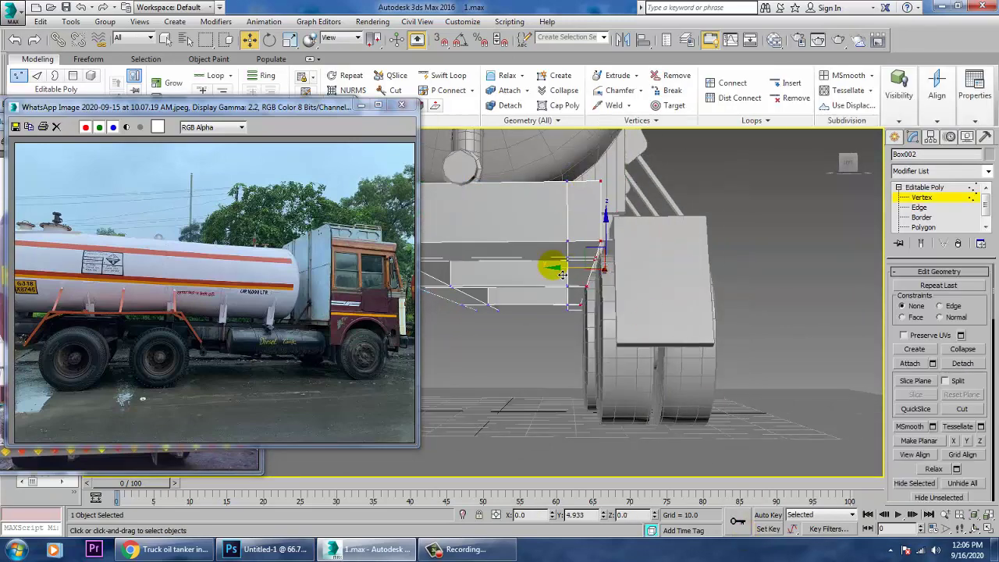
{"action": "middle_click_drag", "start_coordinate": [559, 248], "coordinate": [648, 296], "text": "alt"}
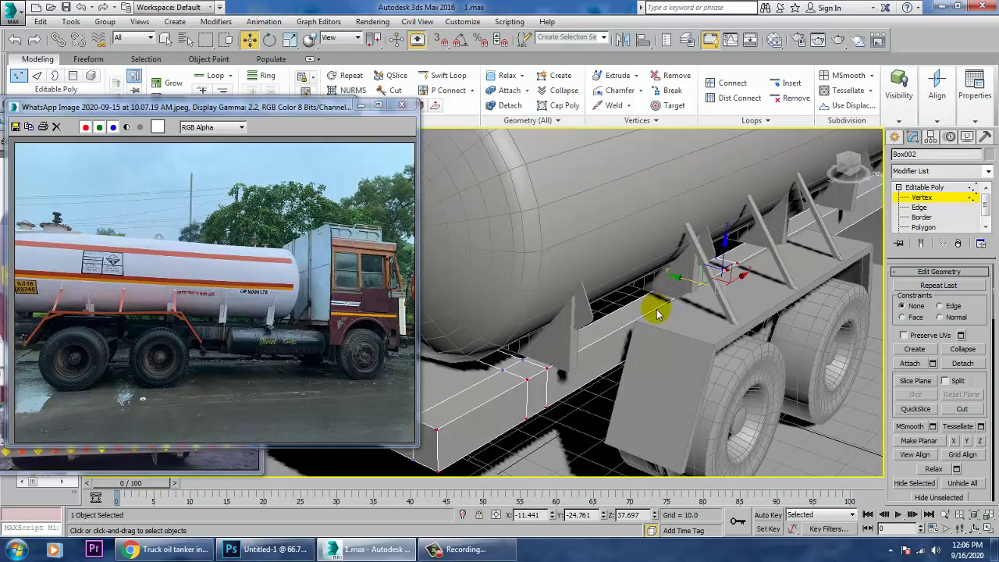
{"action": "middle_click_drag", "start_coordinate": [662, 323], "coordinate": [798, 306], "text": "alt"}
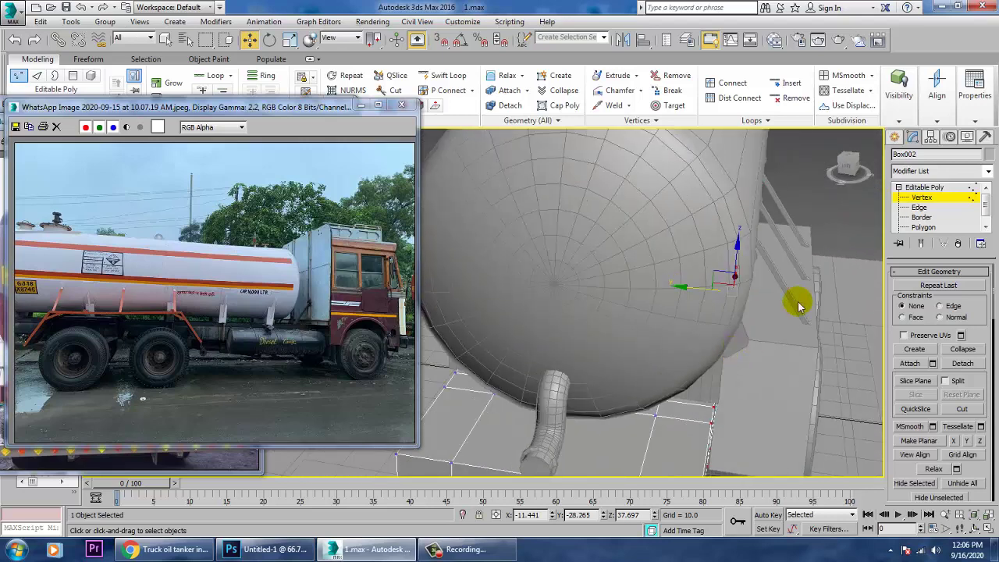
{"action": "left_click", "coordinate": [932, 188]}
Step: Move the mudguard frame and the rearmost dual wheel together sideways, away from the chassis frame
{"action": "middle_click_drag", "start_coordinate": [706, 444], "coordinate": [694, 388], "text": "alt"}
{"action": "left_click", "coordinate": [756, 306]}
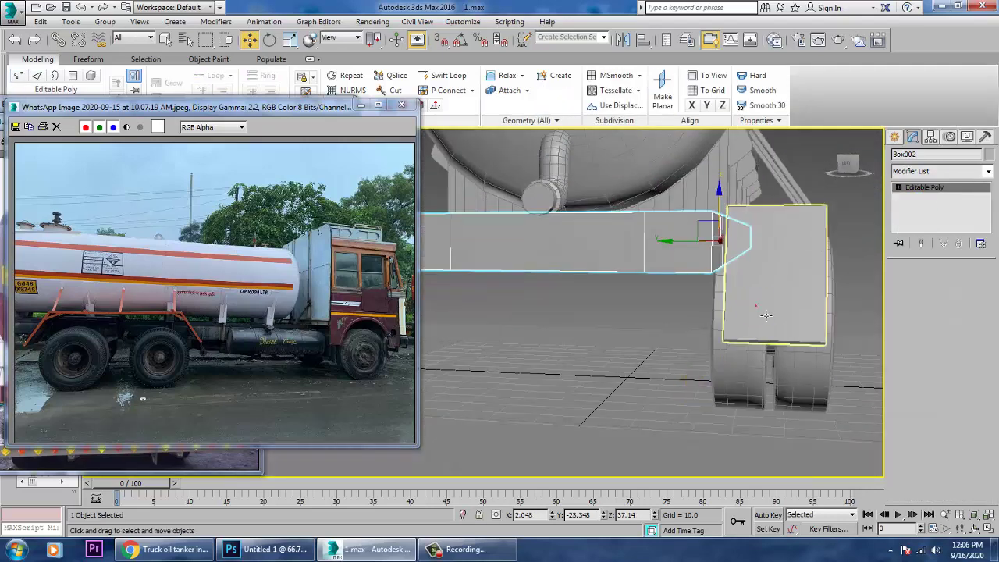
{"action": "left_click", "coordinate": [801, 364], "text": "ctrl"}
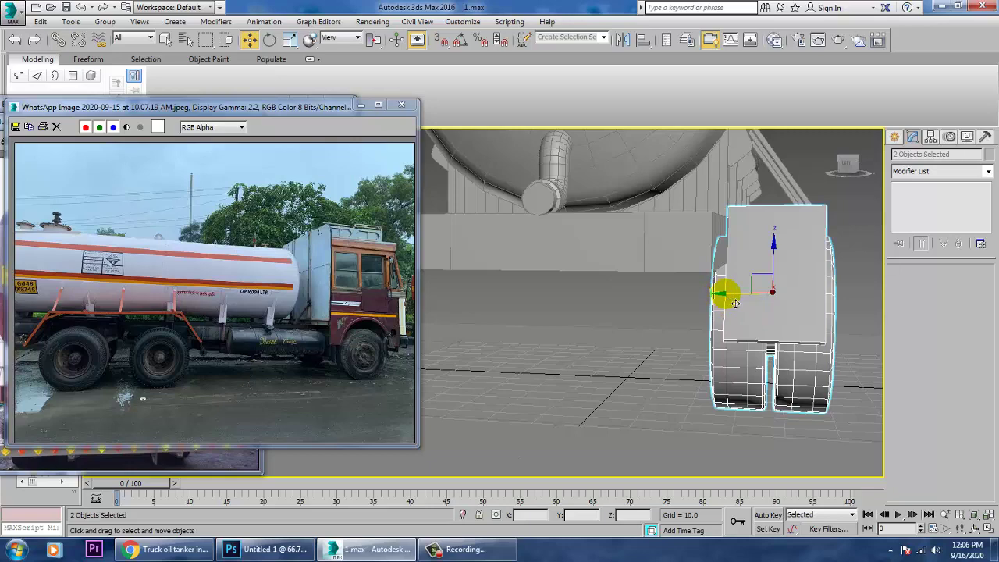
{"action": "left_click_drag", "start_coordinate": [736, 303], "coordinate": [749, 303]}
{"action": "middle_click_drag", "start_coordinate": [749, 303], "coordinate": [745, 336], "text": "alt"}
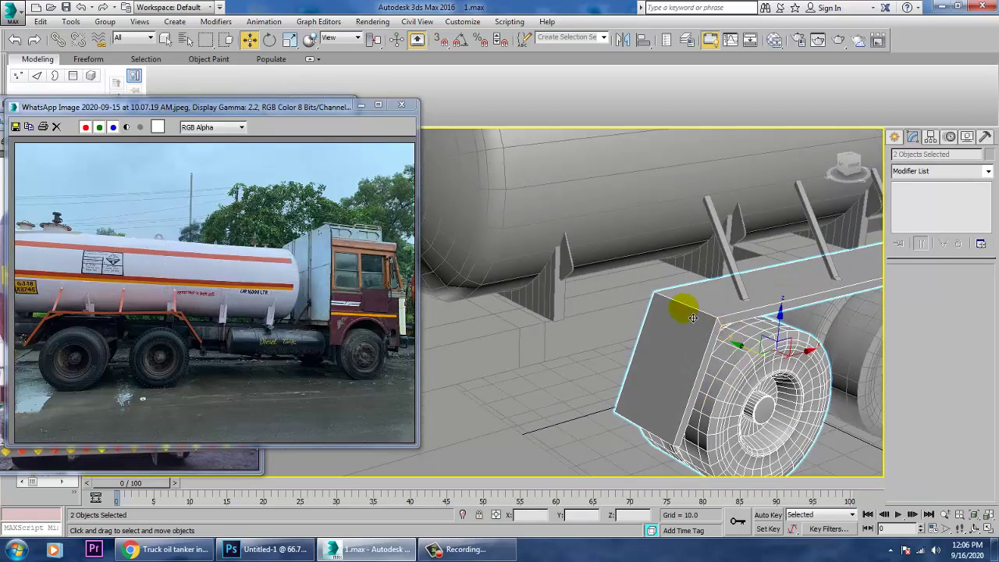
Step: Move the mudguard frame's inner side vertices outward, away from the chassis frame
{"action": "left_click", "coordinate": [690, 315]}
{"action": "middle_click_drag", "start_coordinate": [690, 316], "coordinate": [781, 286], "text": "alt"}
{"action": "key", "text": "1"}
{"action": "left_click_drag", "start_coordinate": [809, 516], "coordinate": [808, 515]}
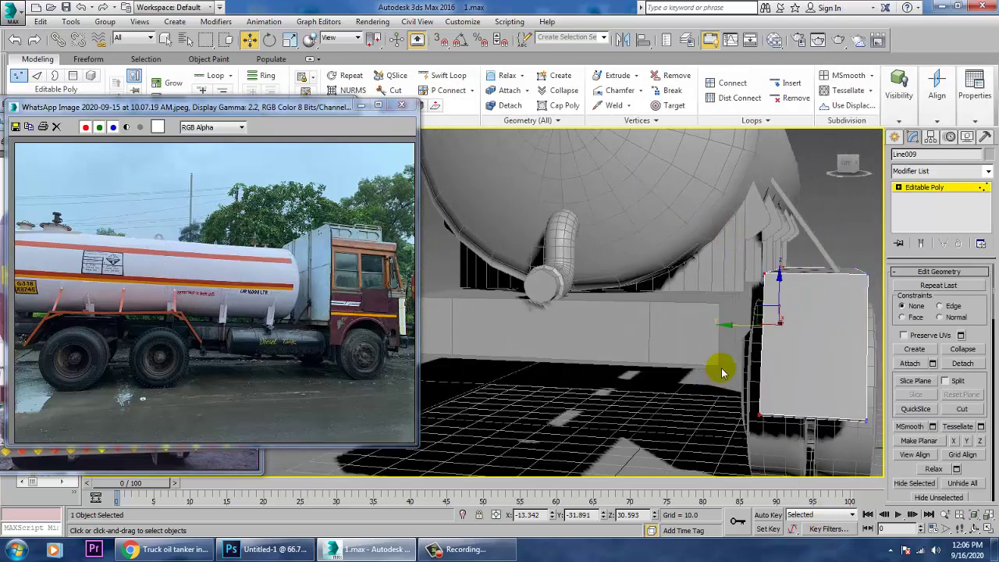
{"action": "left_click_drag", "start_coordinate": [747, 337], "coordinate": [767, 328]}
{"action": "left_click", "coordinate": [927, 187]}
Step: Select the chassis frame and show the rear wheels in the front view of the four-viewport layout
{"action": "middle_click_drag", "start_coordinate": [800, 374], "coordinate": [616, 369], "text": "alt"}
{"action": "left_click", "coordinate": [623, 365]}
{"action": "left_click", "coordinate": [648, 331]}
{"action": "key", "text": "alt+w"}
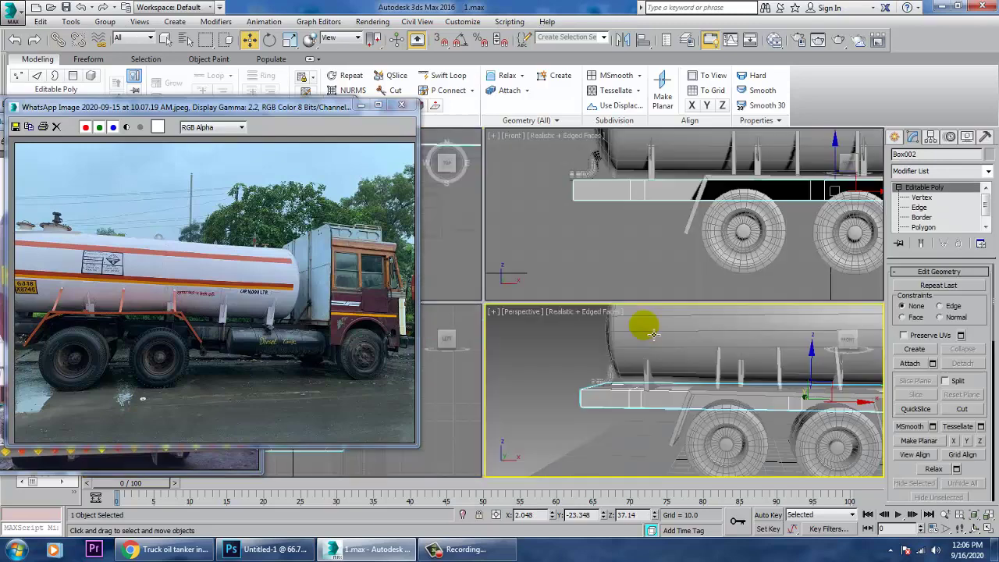
{"action": "middle_click_drag", "start_coordinate": [743, 245], "coordinate": [701, 250]}
Step: Examine the suspension area between the rear wheels in the reference photo, and switch to Chrome's oil tanker image results
{"action": "scroll", "coordinate": [96, 361], "scroll_direction": "up", "scroll_amount": 3}
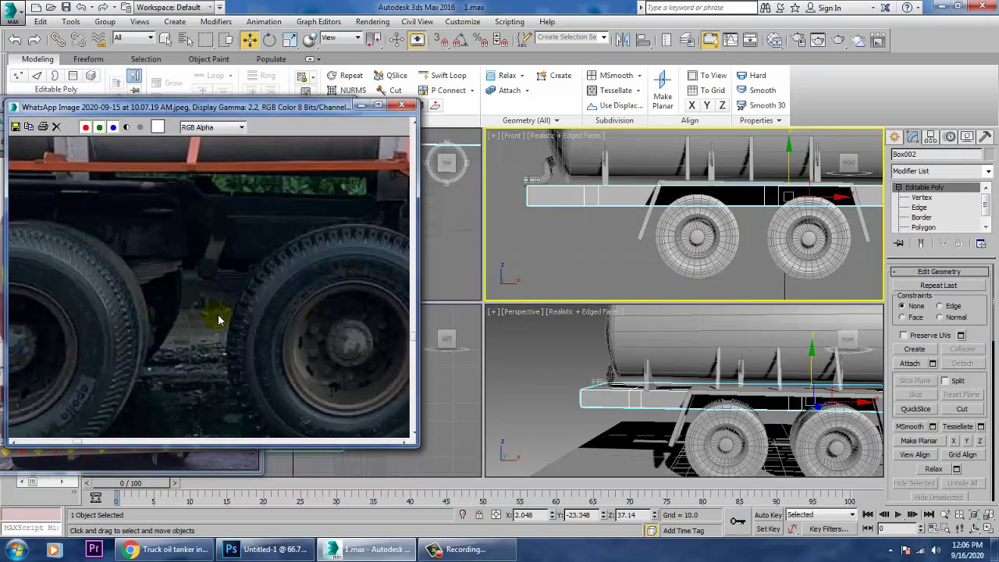
{"action": "middle_click_drag", "start_coordinate": [218, 320], "coordinate": [256, 290]}
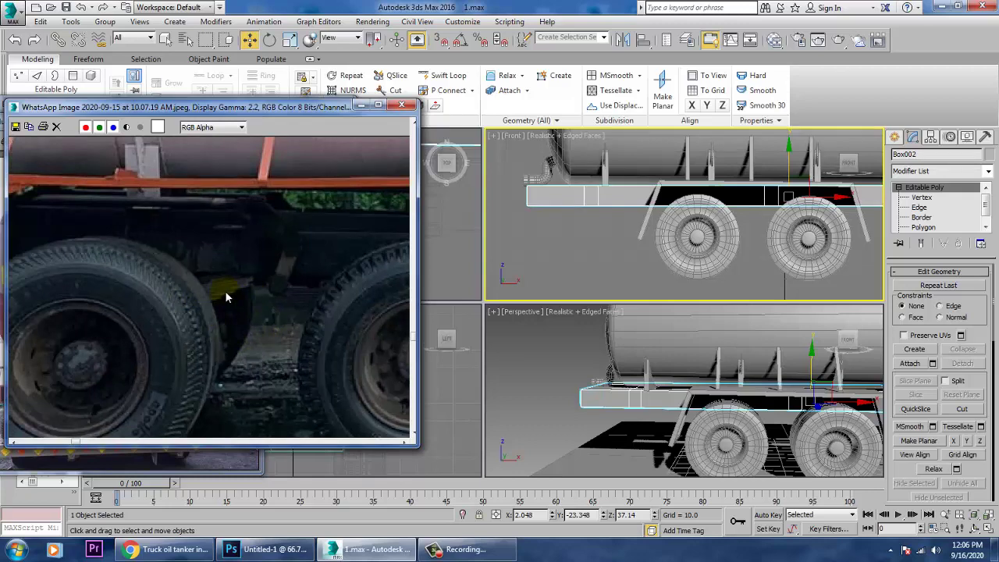
{"action": "left_click", "coordinate": [155, 549]}
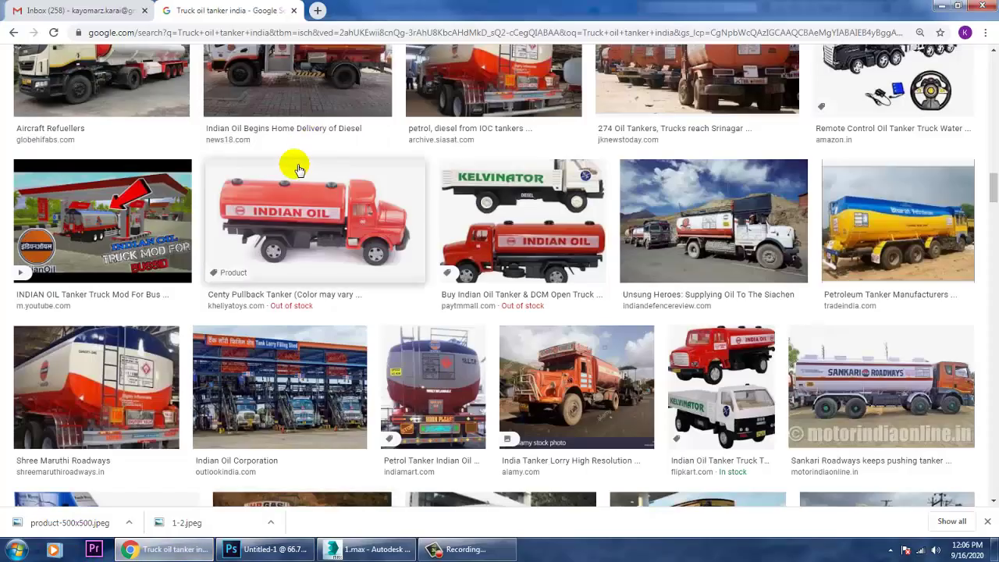
Step: Replace the image search with "truck shock absorber" to look for suspension references
{"action": "scroll", "coordinate": [301, 187], "scroll_direction": "down", "scroll_amount": 8}
{"action": "scroll", "coordinate": [312, 215], "scroll_direction": "up", "scroll_amount": 10}
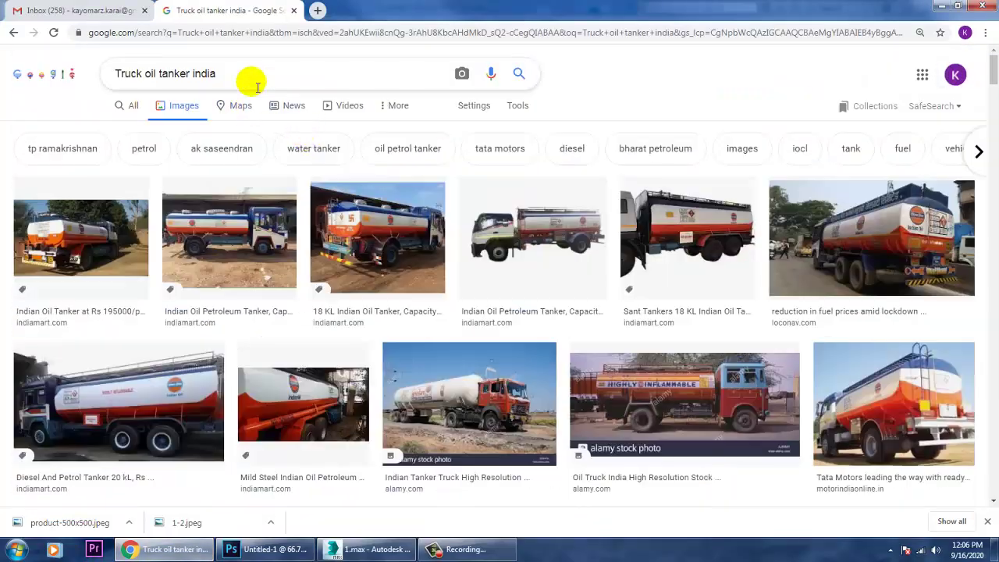
{"action": "left_click_drag", "start_coordinate": [246, 76], "coordinate": [2, 78]}
{"action": "type", "text": "tru"}
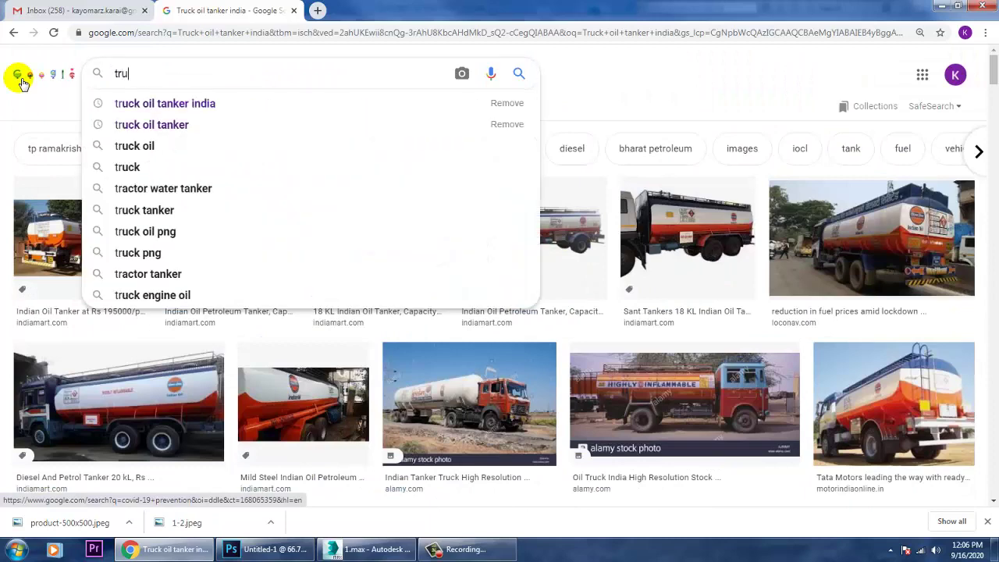
{"action": "type", "text": "ck shoc"}
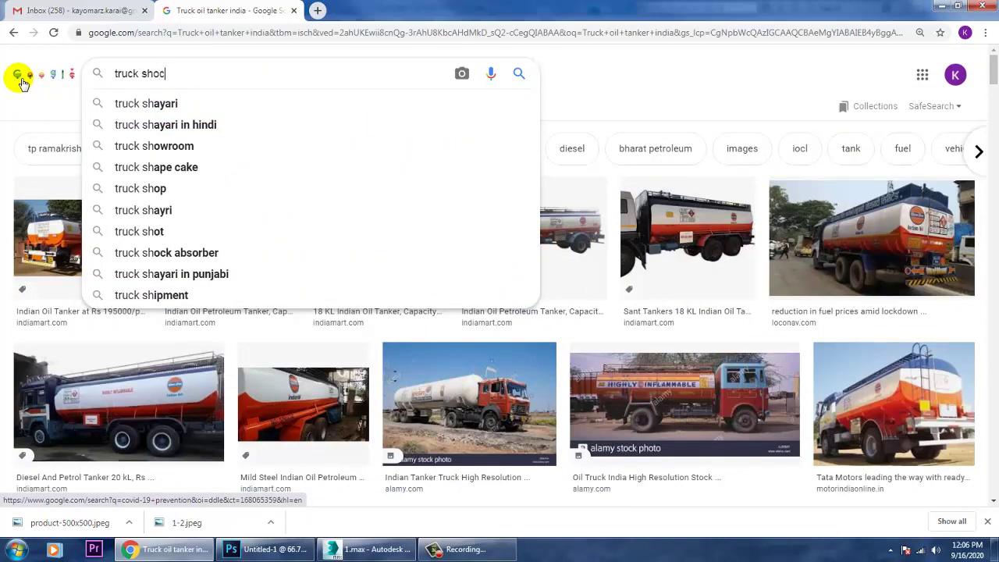
{"action": "key", "text": "Down"}
{"action": "key", "text": "Return"}
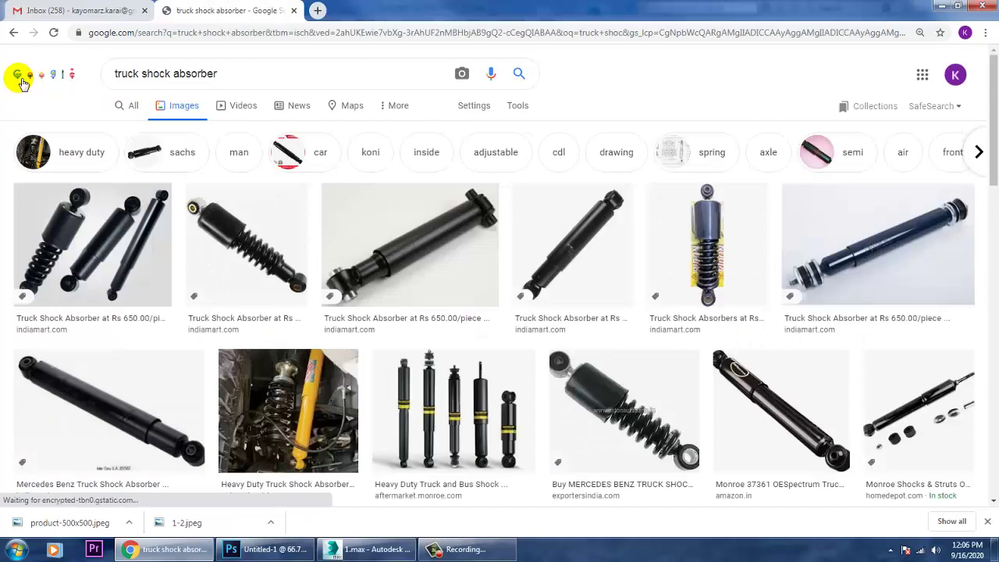
Step: Look through the truck shock absorber images for a usable suspension reference, and return to 3ds Max
{"action": "scroll", "coordinate": [428, 312], "scroll_direction": "down", "scroll_amount": 2}
{"action": "scroll", "coordinate": [411, 351], "scroll_direction": "down", "scroll_amount": 15}
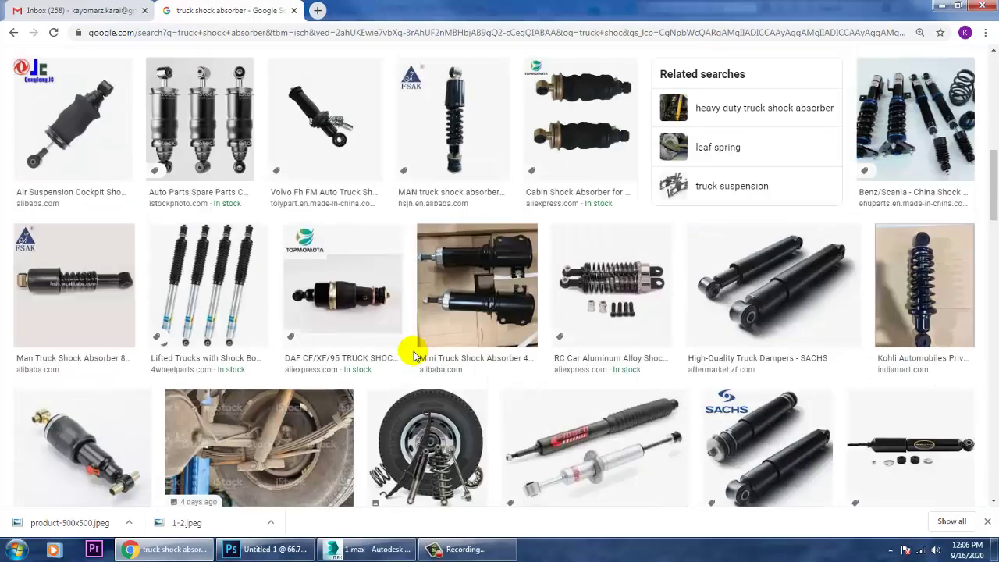
{"action": "scroll", "coordinate": [466, 347], "scroll_direction": "down", "scroll_amount": 5}
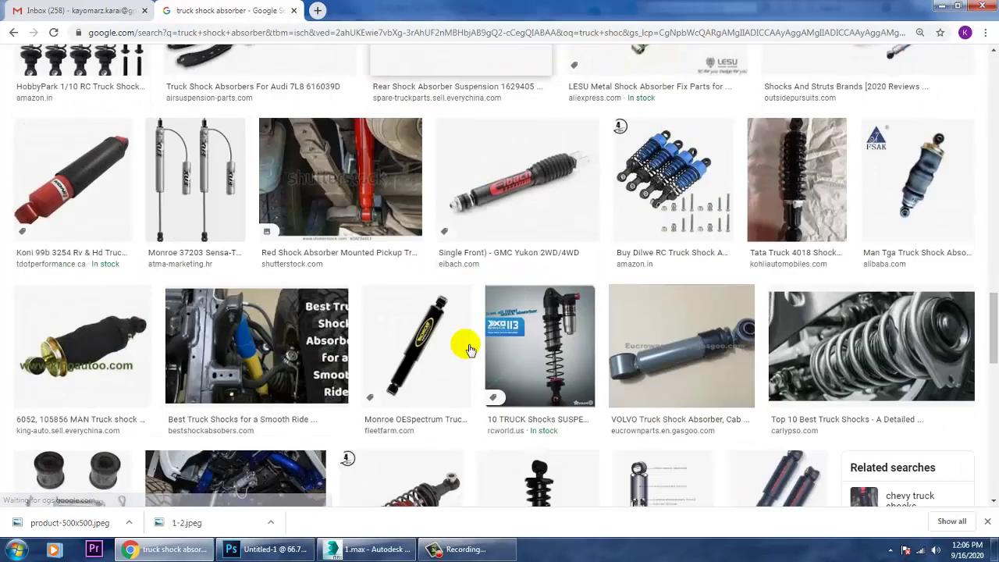
{"action": "scroll", "coordinate": [542, 279], "scroll_direction": "down", "scroll_amount": 10}
{"action": "scroll", "coordinate": [509, 291], "scroll_direction": "up", "scroll_amount": 20}
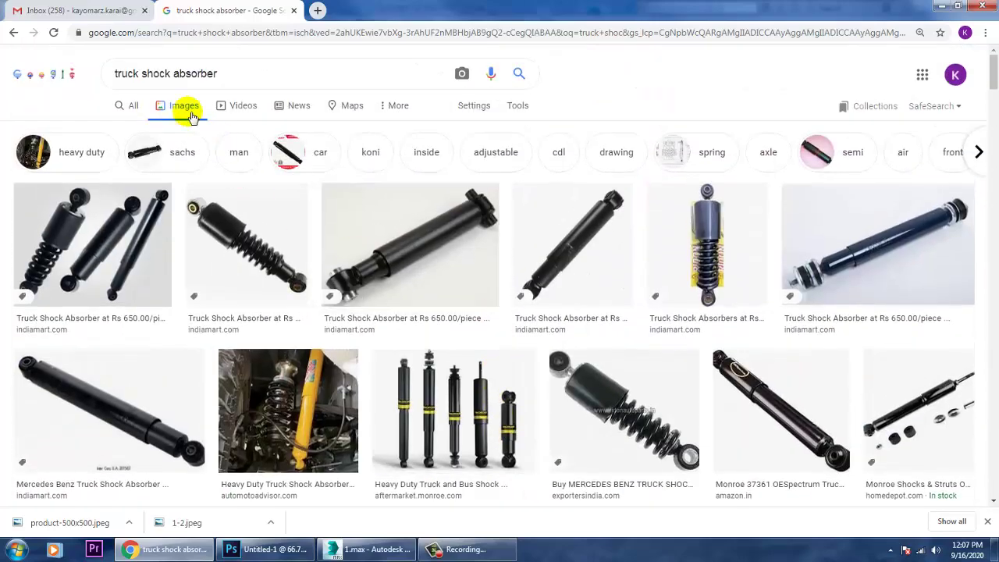
{"action": "scroll", "coordinate": [344, 308], "scroll_direction": "down", "scroll_amount": 10}
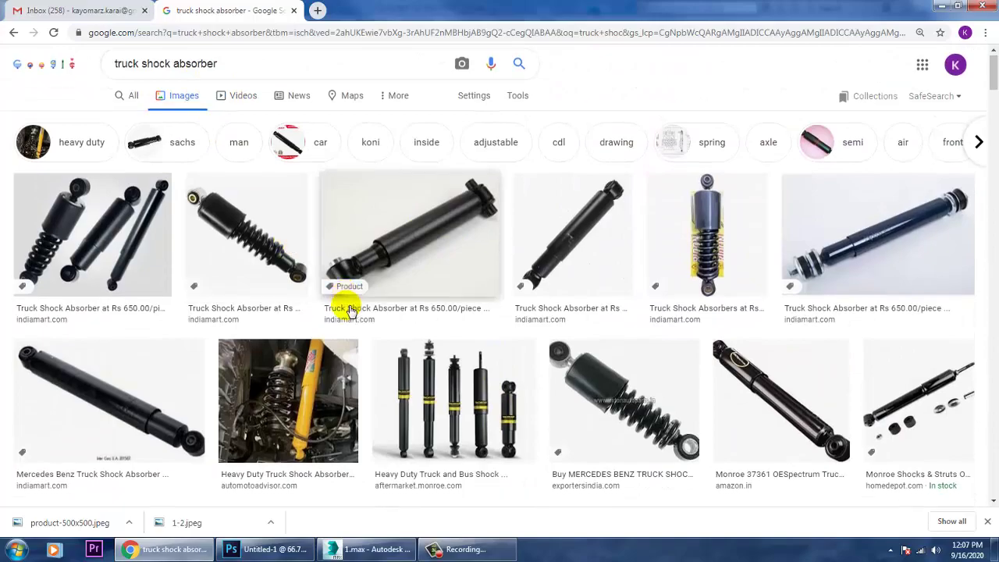
{"action": "scroll", "coordinate": [326, 341], "scroll_direction": "up", "scroll_amount": 5}
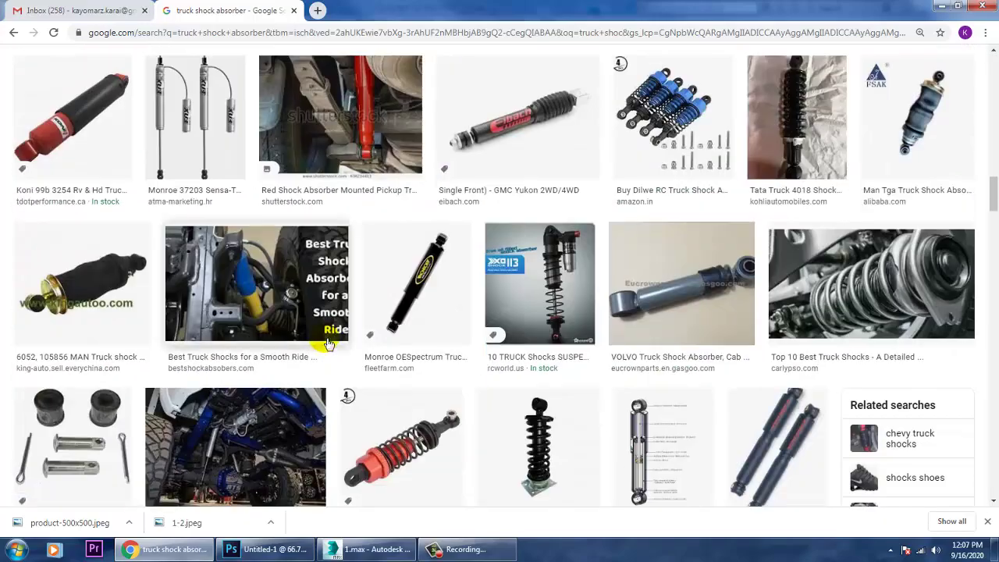
{"action": "scroll", "coordinate": [257, 218], "scroll_direction": "up", "scroll_amount": 6}
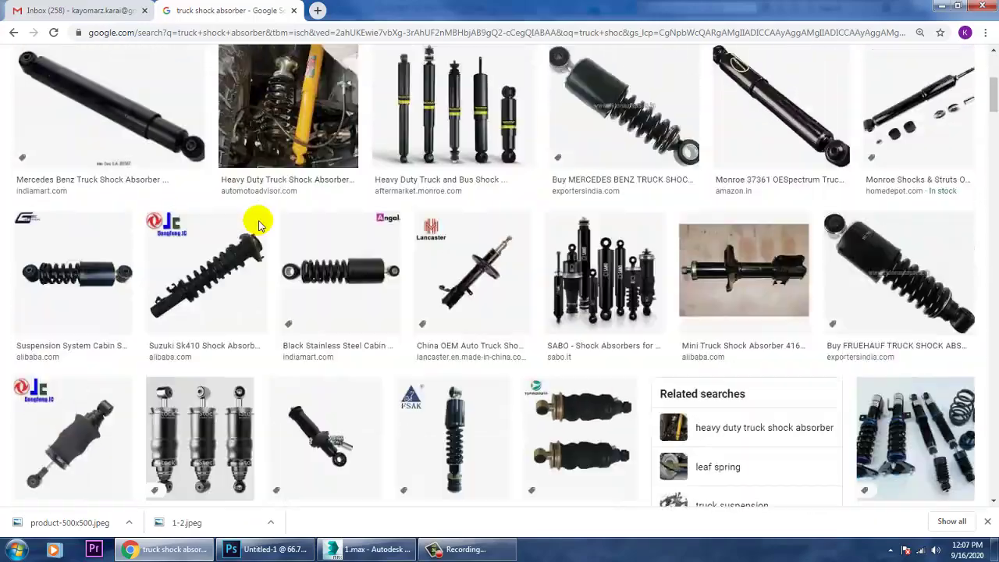
{"action": "left_click_drag", "start_coordinate": [231, 74], "coordinate": [178, 74]}
{"action": "left_click_drag", "start_coordinate": [2, 49], "coordinate": [3, 45]}
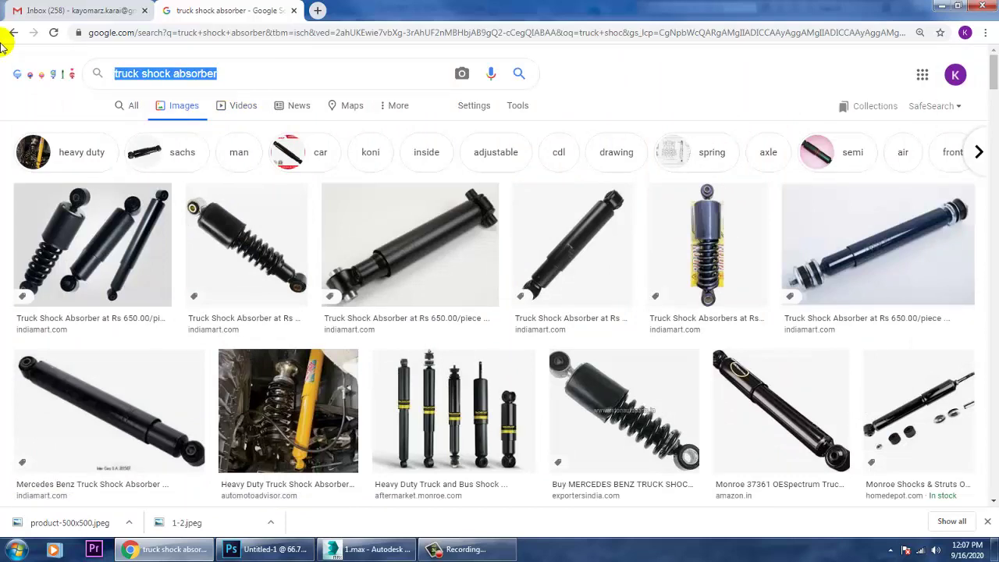
{"action": "left_click", "coordinate": [942, 8]}
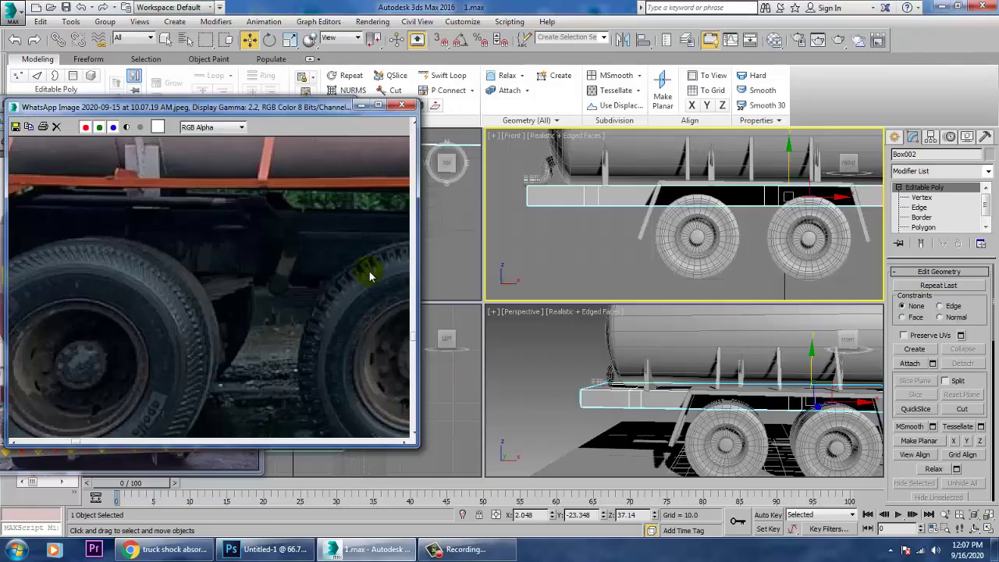
Step: Maximize the front view and isolate the chassis frame with the dual wheel nearest the chassis end
{"action": "left_click", "coordinate": [894, 136]}
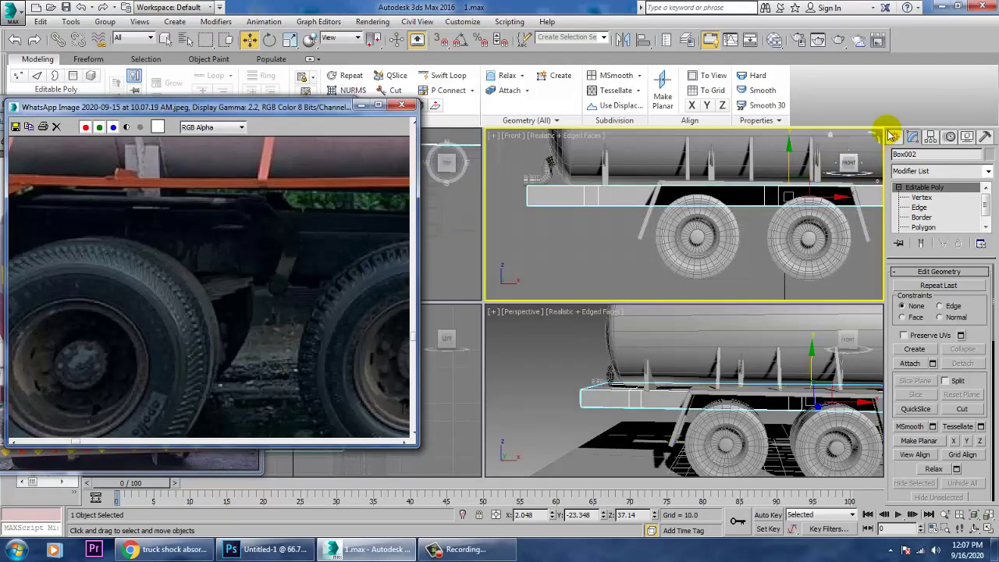
{"action": "key", "text": "alt+w"}
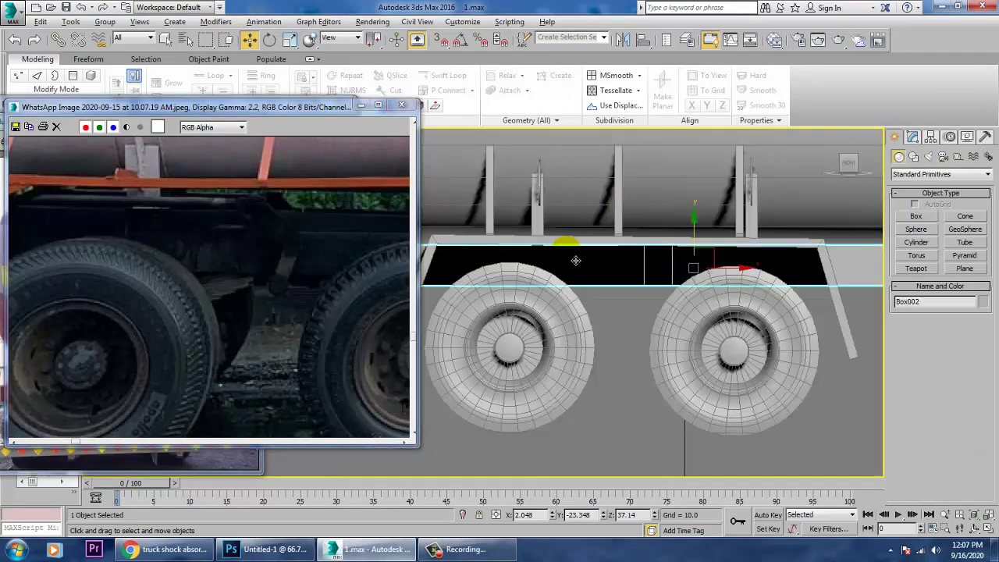
{"action": "middle_click_drag", "start_coordinate": [636, 263], "coordinate": [749, 255]}
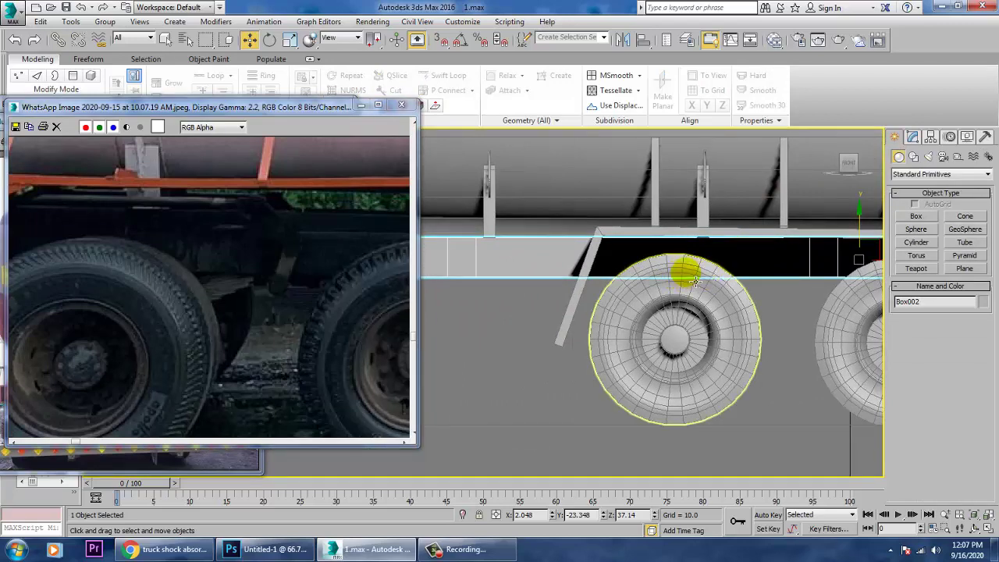
{"action": "left_click", "coordinate": [695, 281], "text": "ctrl"}
{"action": "key", "text": "alt+q"}
{"action": "middle_click_drag", "start_coordinate": [660, 277], "coordinate": [832, 272]}
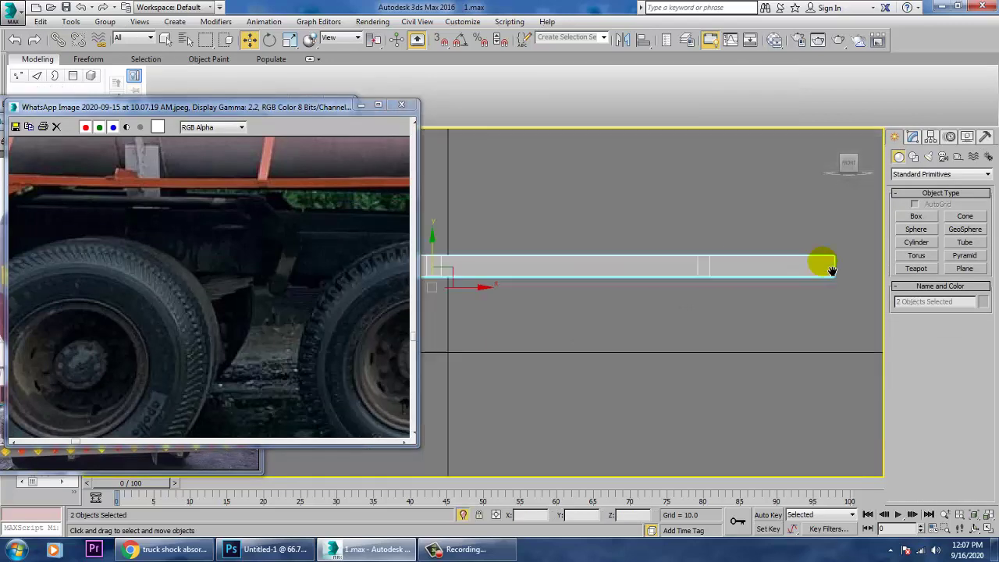
{"action": "scroll", "coordinate": [718, 294], "scroll_direction": "down", "scroll_amount": 4}
{"action": "scroll", "coordinate": [698, 279], "scroll_direction": "up", "scroll_amount": 3}
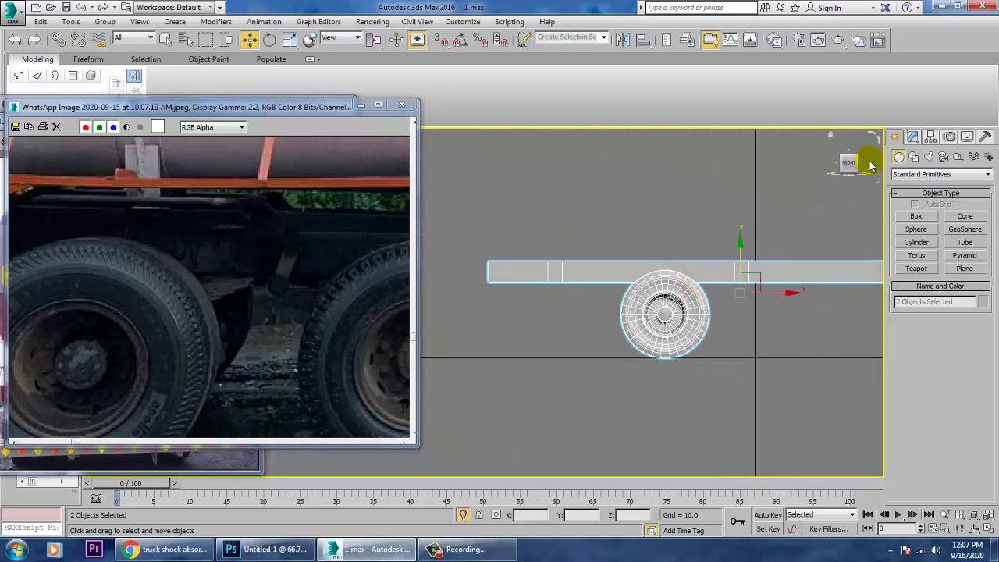
Step: Draw a shallow V-shaped three-point spline over the isolated wheel, its middle point dipping near the wheel's centre line
{"action": "left_click", "coordinate": [914, 157]}
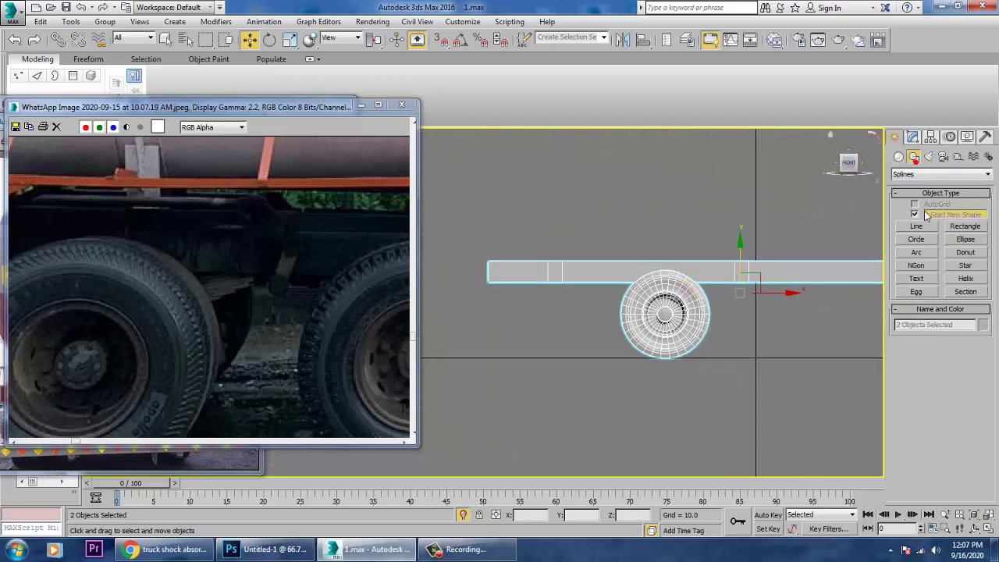
{"action": "left_click", "coordinate": [927, 228]}
{"action": "scroll", "coordinate": [642, 330], "scroll_direction": "up", "scroll_amount": 3}
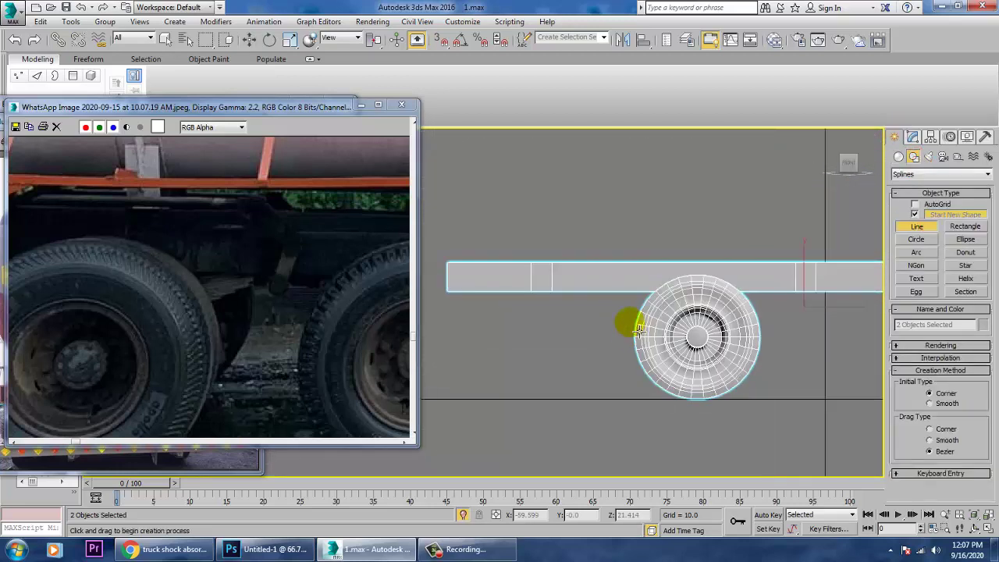
{"action": "left_click", "coordinate": [609, 291]}
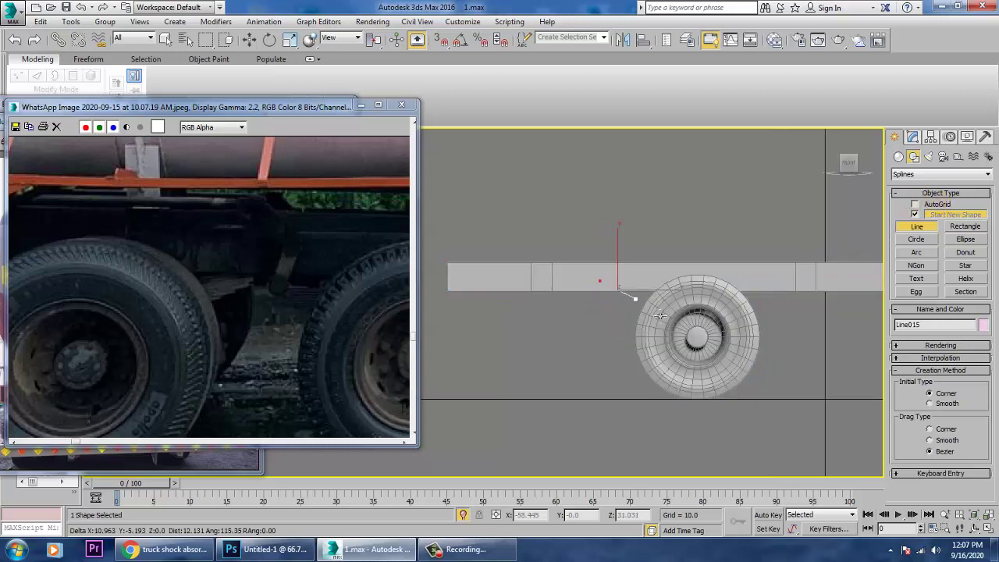
{"action": "key", "text": "F3"}
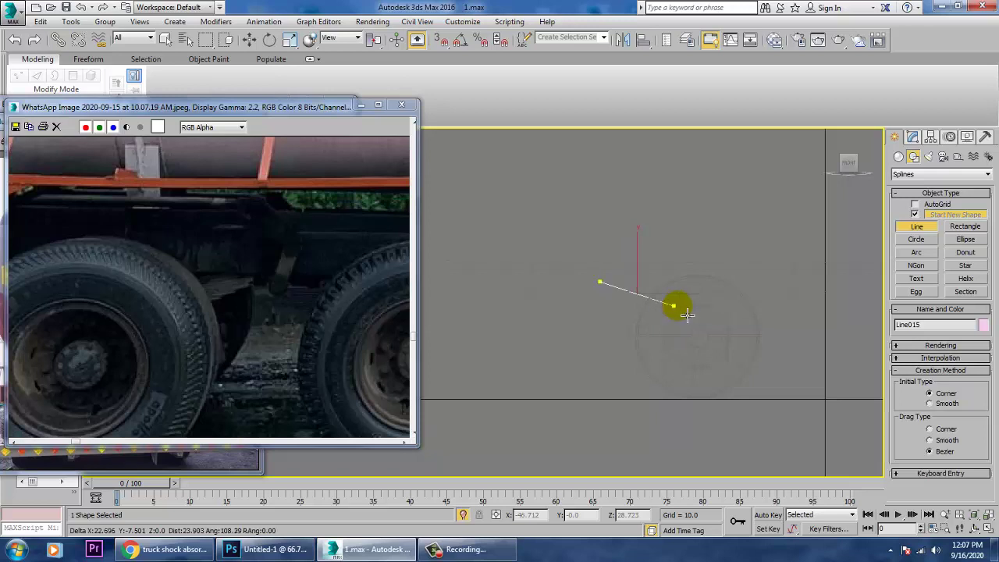
{"action": "left_click", "coordinate": [694, 309]}
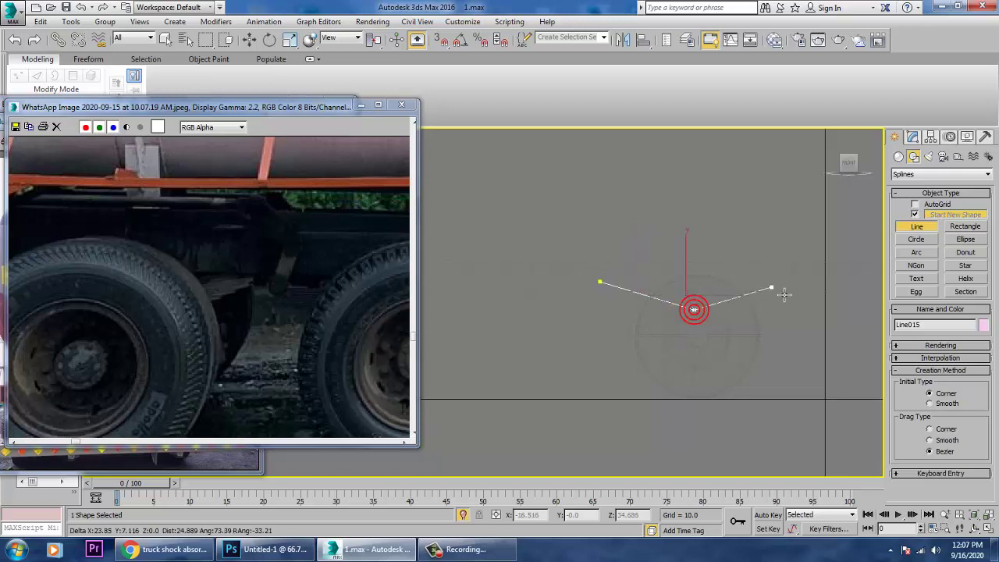
{"action": "right_click", "coordinate": [776, 286]}
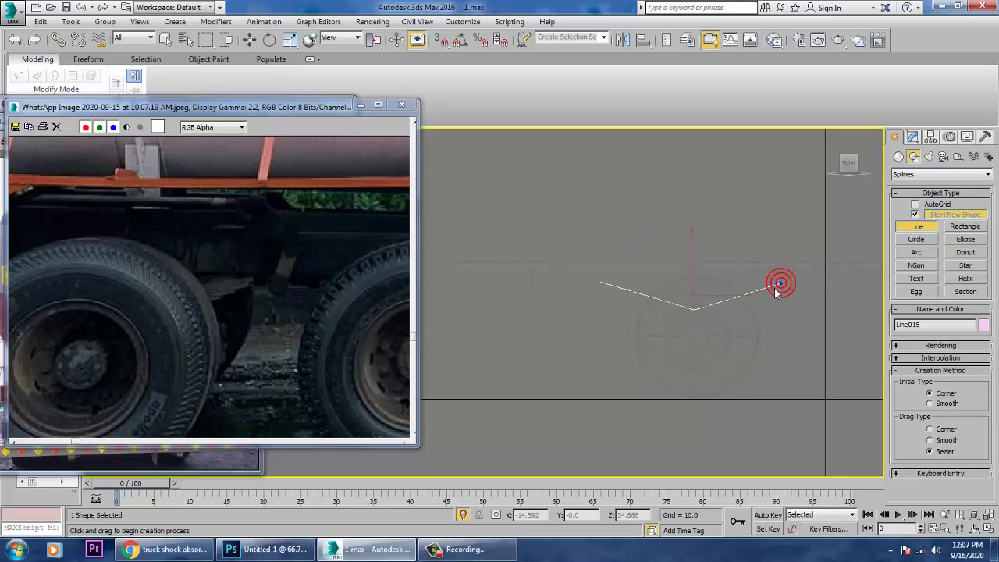
Step: Make the V-shaped spline render in the viewport with a rectangular cross-section
{"action": "scroll", "coordinate": [752, 297], "scroll_direction": "up", "scroll_amount": 3}
{"action": "left_click", "coordinate": [913, 138]}
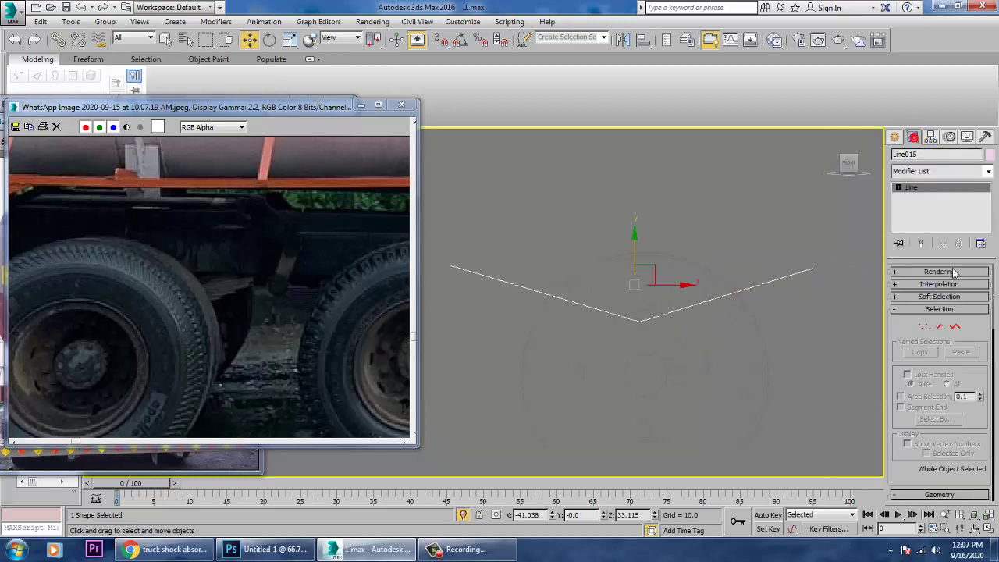
{"action": "left_click", "coordinate": [929, 272]}
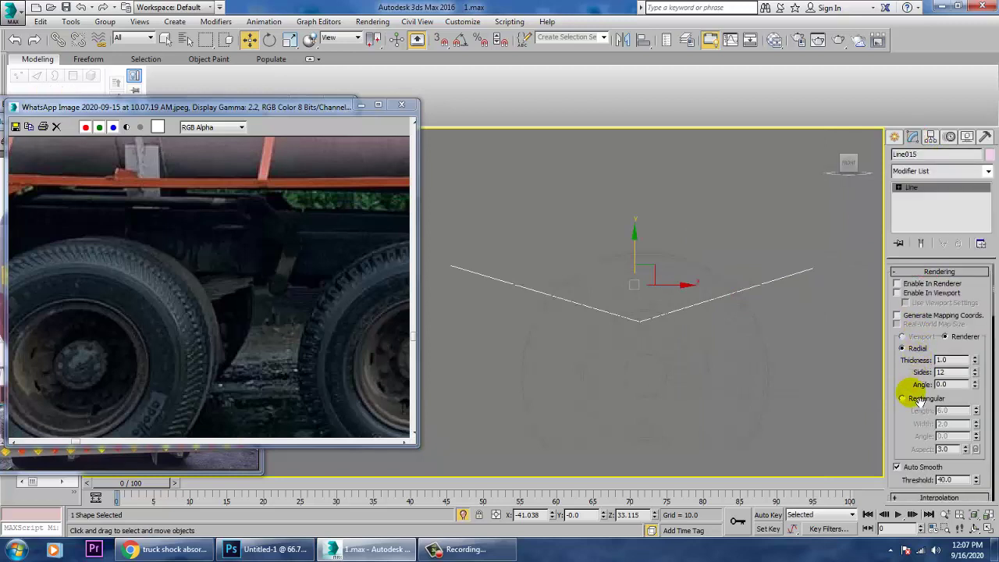
{"action": "left_click", "coordinate": [898, 293]}
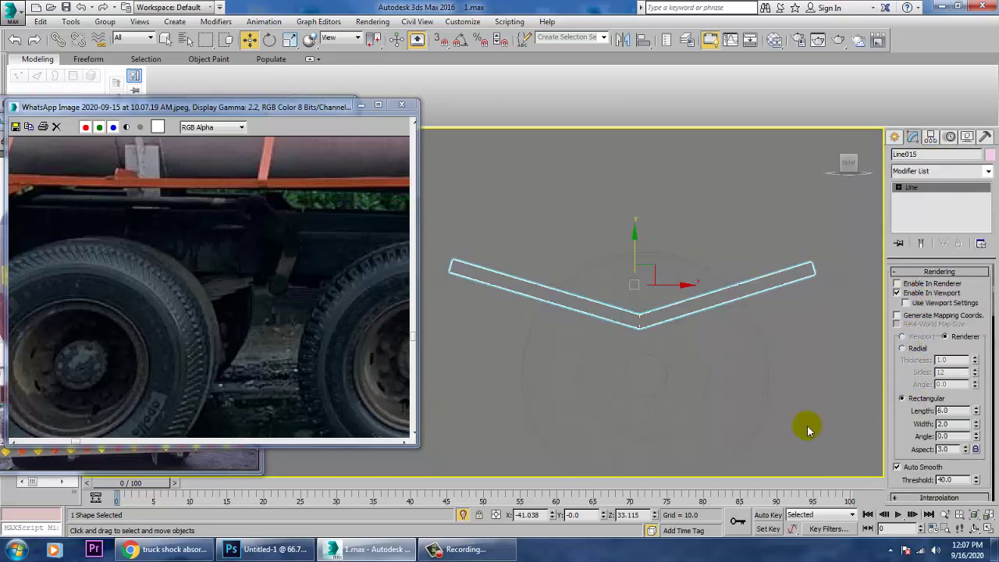
Step: Set the V-shaped spline's rectangular section to length 4.44 and width 1.02, checking it from beneath the chassis
{"action": "key", "text": "alt+w"}
{"action": "scroll", "coordinate": [770, 395], "scroll_direction": "down", "scroll_amount": 5}
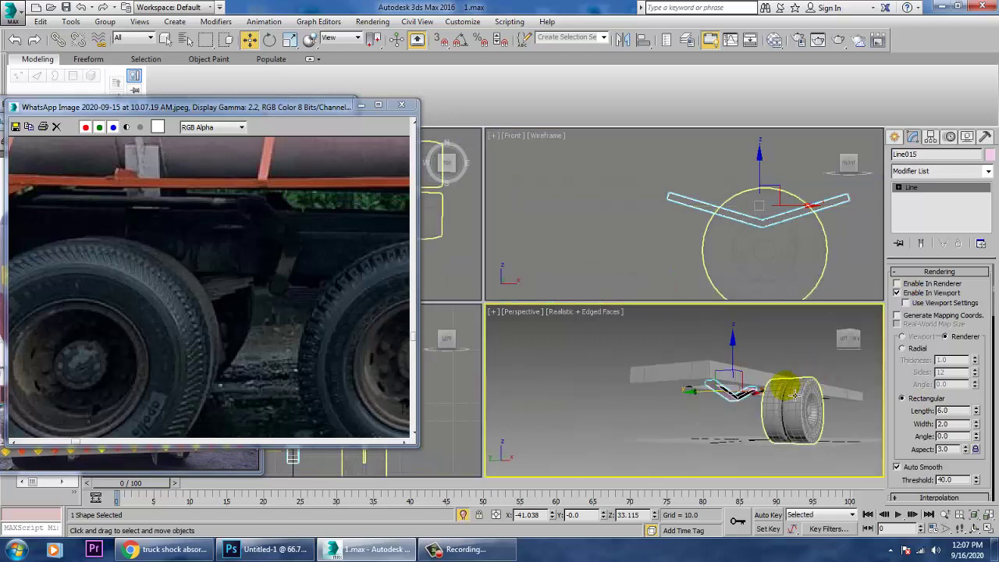
{"action": "middle_click_drag", "start_coordinate": [794, 395], "coordinate": [836, 393], "text": "alt"}
{"action": "scroll", "coordinate": [795, 395], "scroll_direction": "up", "scroll_amount": 3}
{"action": "scroll", "coordinate": [788, 390], "scroll_direction": "up", "scroll_amount": 3}
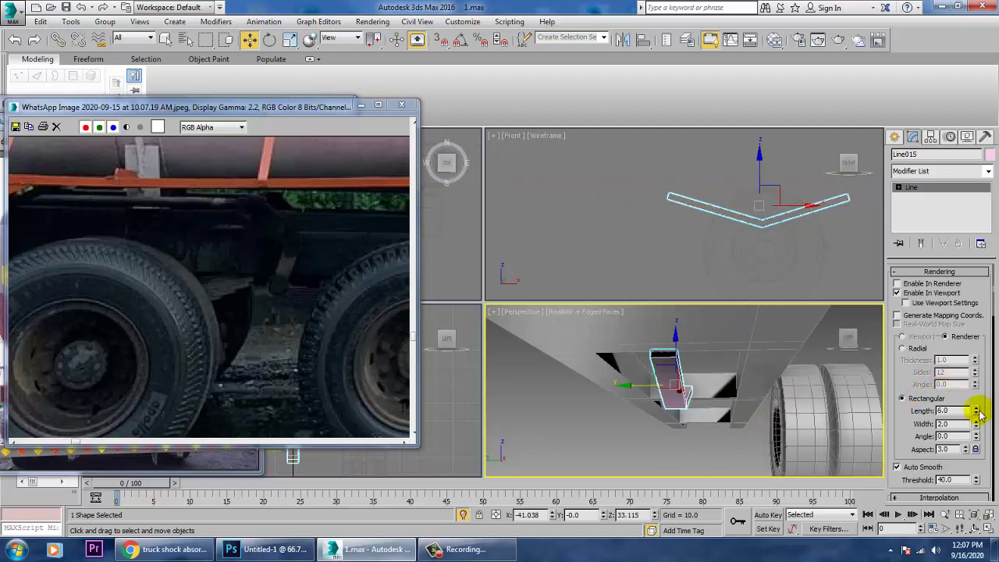
{"action": "left_click_drag", "start_coordinate": [976, 411], "coordinate": [979, 457]}
{"action": "key", "text": "alt+w"}
{"action": "key", "text": "alt+w"}
{"action": "right_click", "coordinate": [737, 245]}
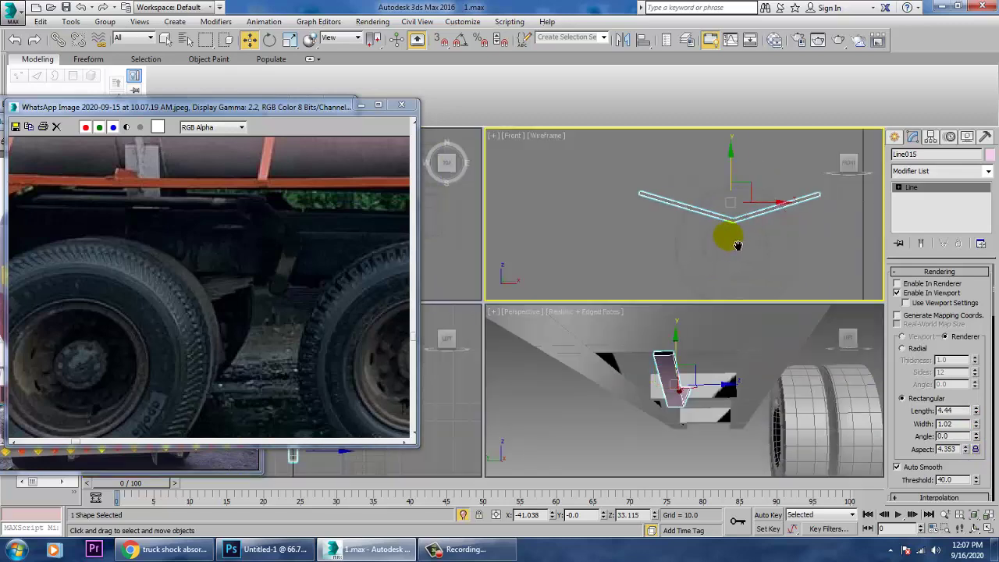
Step: Clone the V-shaped leaf directly below the original in the maximized front view
{"action": "key", "text": "alt+w"}
{"action": "middle_click_drag", "start_coordinate": [632, 269], "coordinate": [677, 265]}
{"action": "left_click_drag", "start_coordinate": [621, 253], "coordinate": [618, 264], "text": "shift"}
{"action": "left_click", "coordinate": [508, 331]}
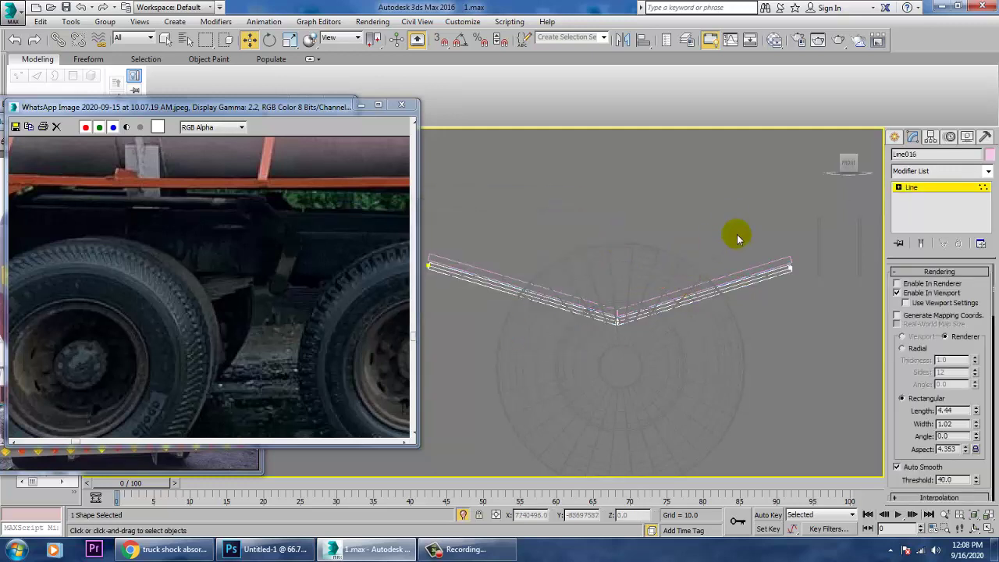
Step: Shorten the cloned leaf by moving both end vertices inward along its slopes, and leave vertex editing
{"action": "left_click_drag", "start_coordinate": [811, 243], "coordinate": [796, 248]}
{"action": "middle_click_drag", "start_coordinate": [694, 269], "coordinate": [806, 267]}
{"action": "middle_click_drag", "start_coordinate": [602, 229], "coordinate": [603, 229]}
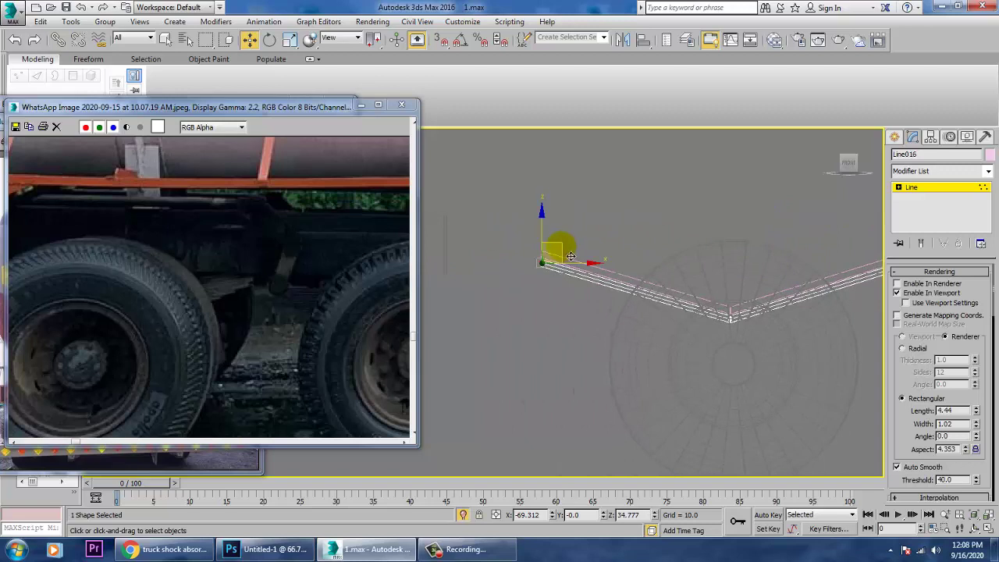
{"action": "left_click_drag", "start_coordinate": [571, 256], "coordinate": [584, 258]}
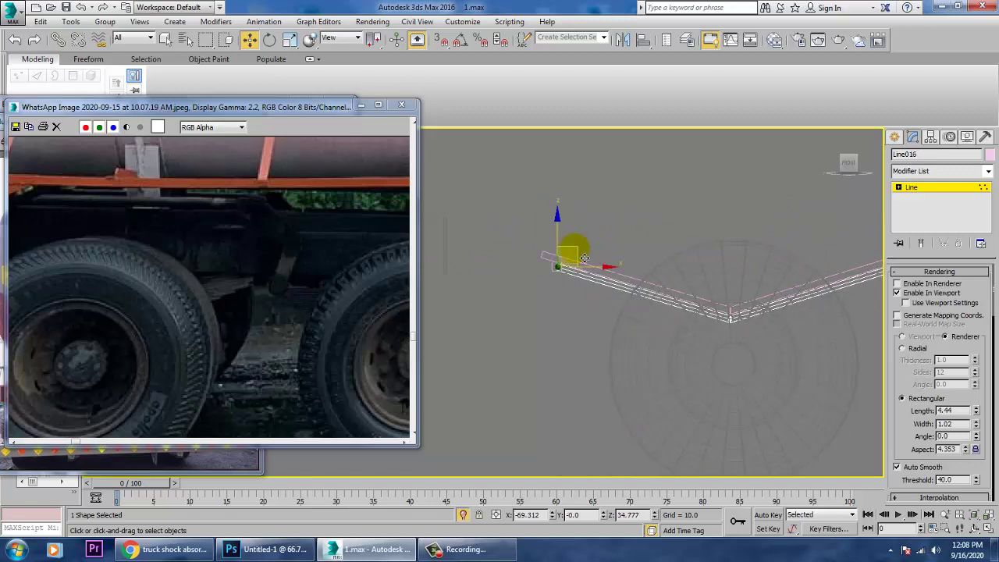
{"action": "left_click", "coordinate": [918, 189]}
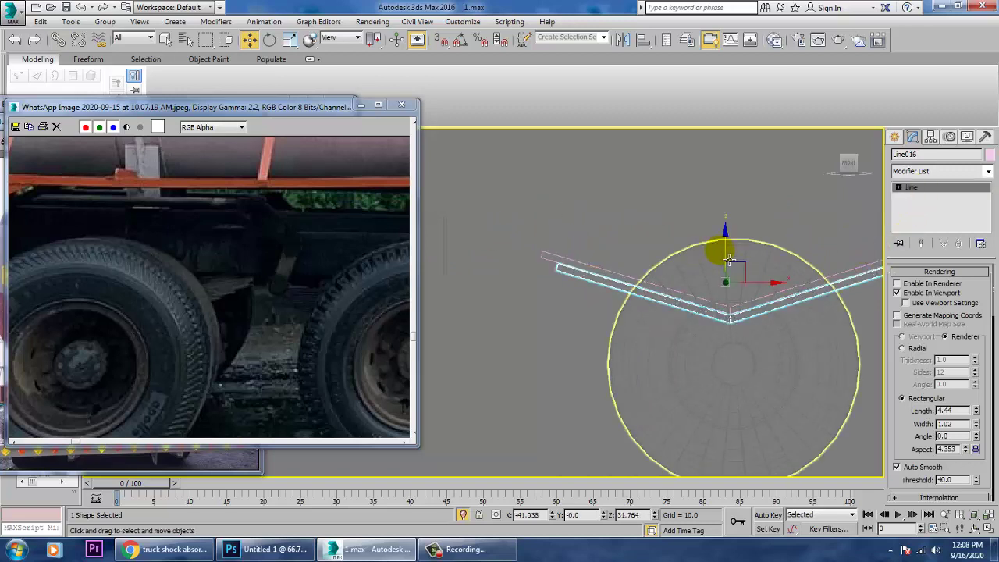
Step: Clone the second leaf directly below itself and shorten the copy by moving both end vertices inward along its slopes
{"action": "left_click_drag", "start_coordinate": [724, 251], "coordinate": [740, 269], "text": "shift"}
{"action": "left_click", "coordinate": [494, 334]}
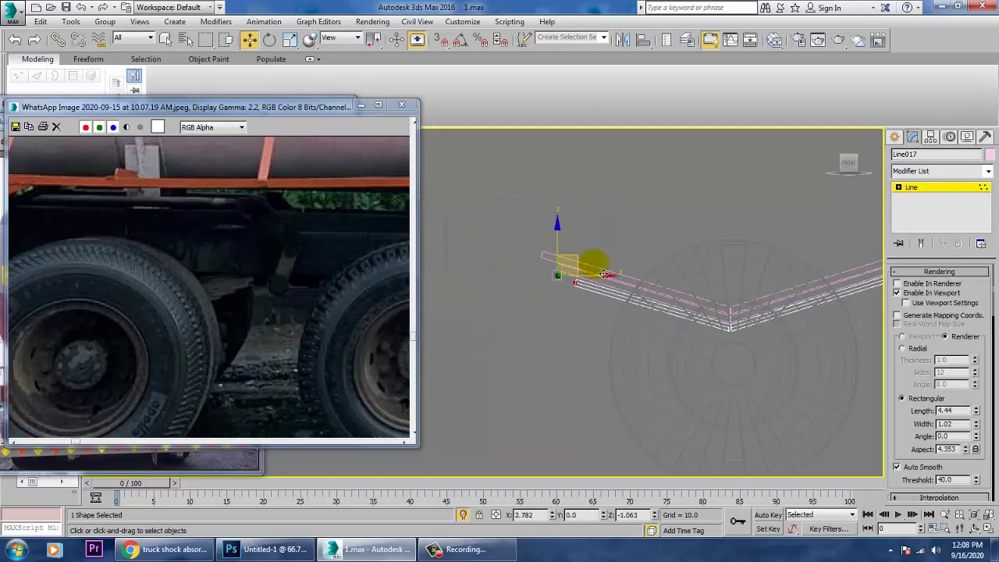
{"action": "middle_click_drag", "start_coordinate": [727, 319], "coordinate": [596, 346]}
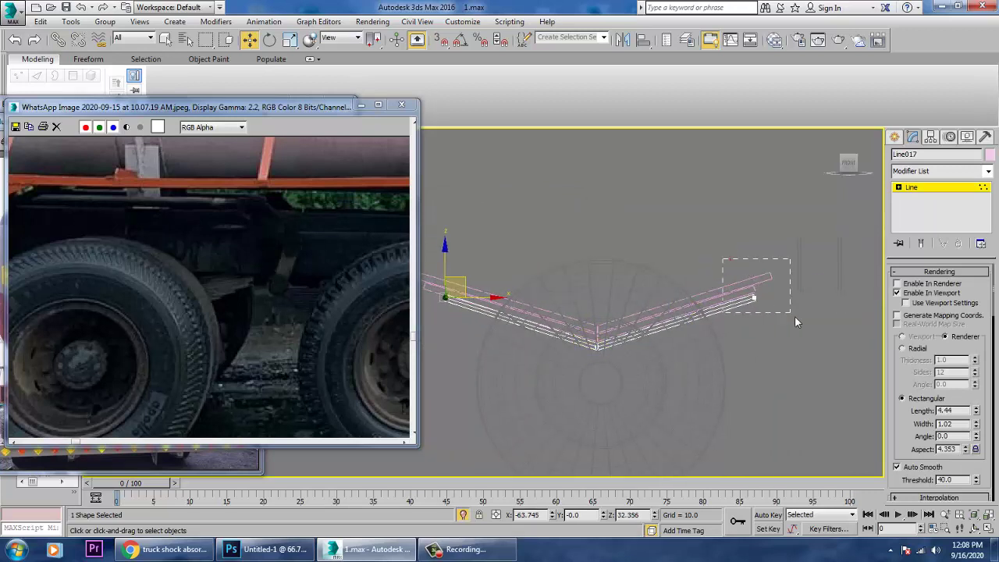
{"action": "left_click_drag", "start_coordinate": [771, 291], "coordinate": [770, 291]}
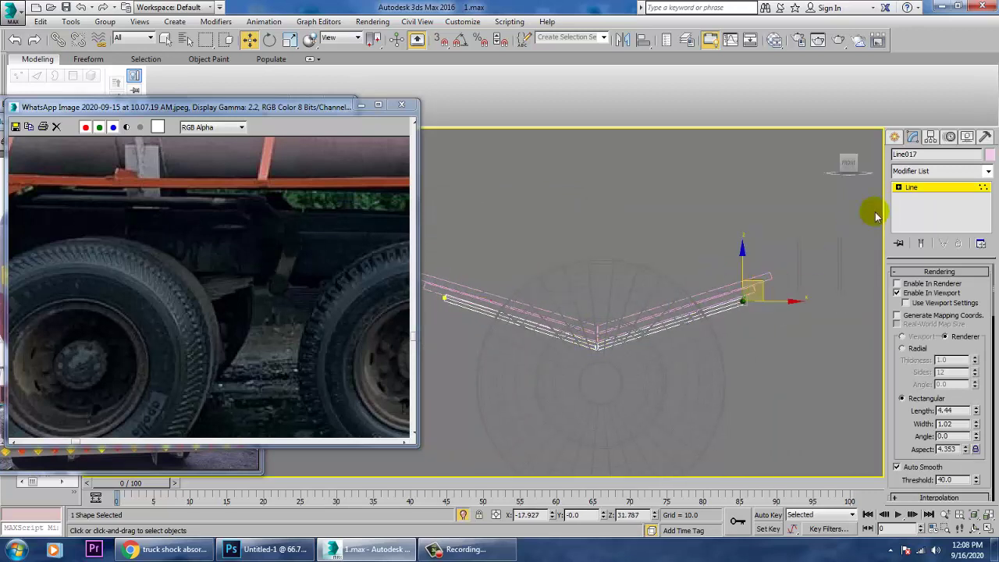
{"action": "left_click", "coordinate": [921, 191]}
Step: Copy the third leaf directly below itself to add a fourth leaf to the stack
{"action": "middle_click_drag", "start_coordinate": [705, 291], "coordinate": [820, 280]}
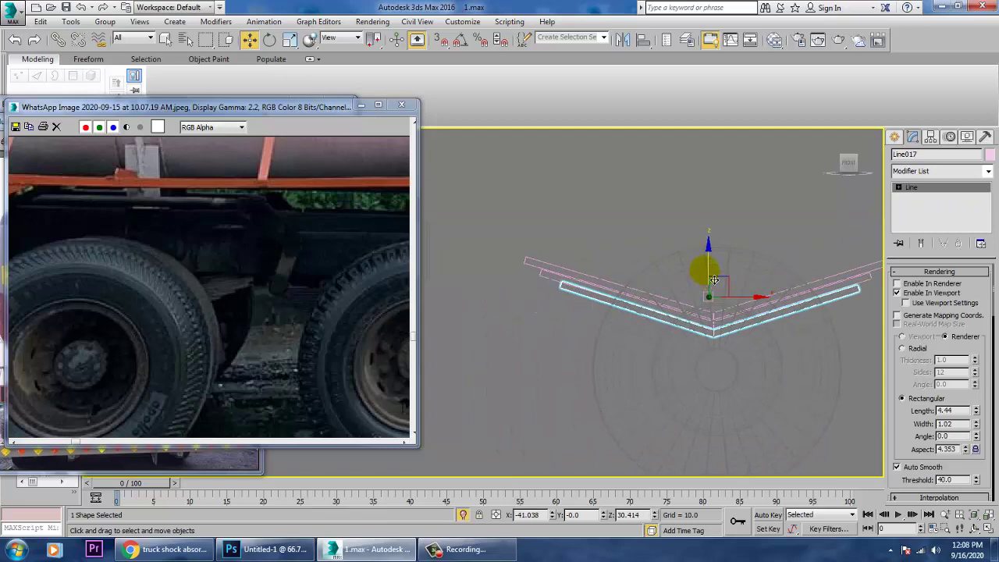
{"action": "mouse_move", "coordinate": [714, 279]}
{"action": "left_mouse_down"}
{"action": "mouse_move", "coordinate": [722, 288]}
{"action": "mouse_move", "coordinate": [712, 286]}
{"action": "left_mouse_up"}
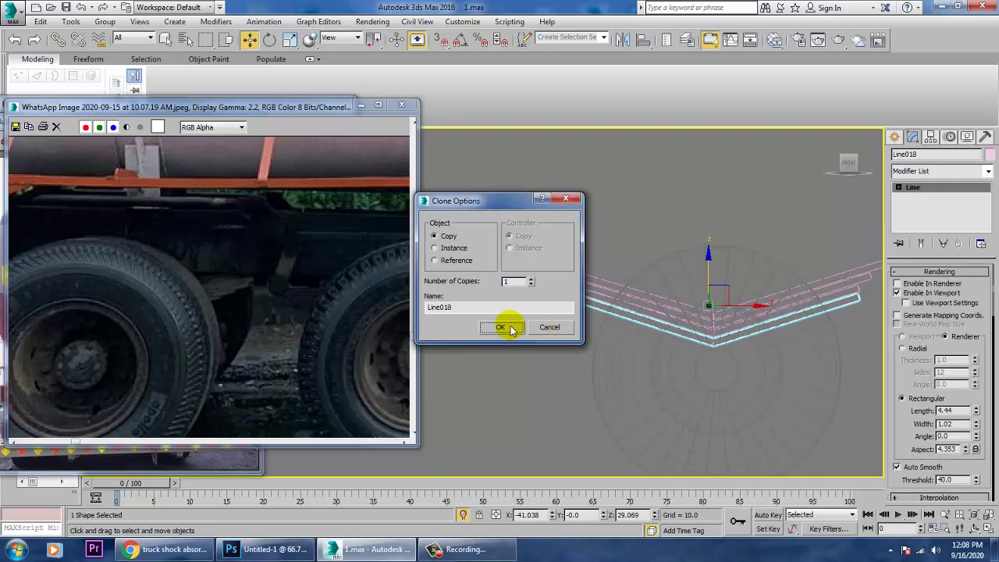
{"action": "left_click", "coordinate": [511, 328]}
Step: Shorten the fourth leaf by moving both end vertices inward along its slopes, and leave vertex editing
{"action": "key", "text": "1"}
{"action": "left_click_drag", "start_coordinate": [528, 264], "coordinate": [595, 325]}
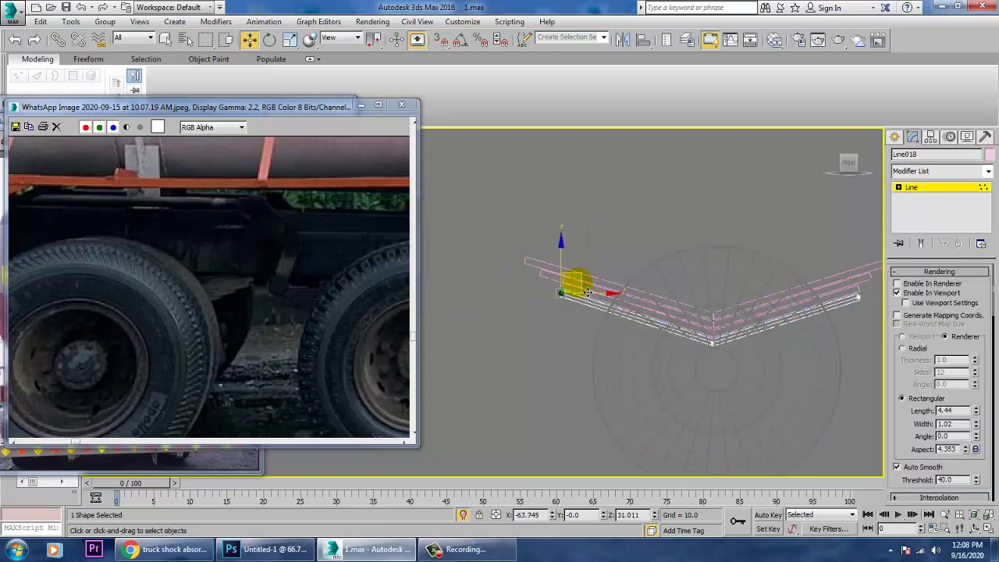
{"action": "left_click_drag", "start_coordinate": [587, 292], "coordinate": [603, 290]}
{"action": "middle_click_drag", "start_coordinate": [709, 324], "coordinate": [541, 354]}
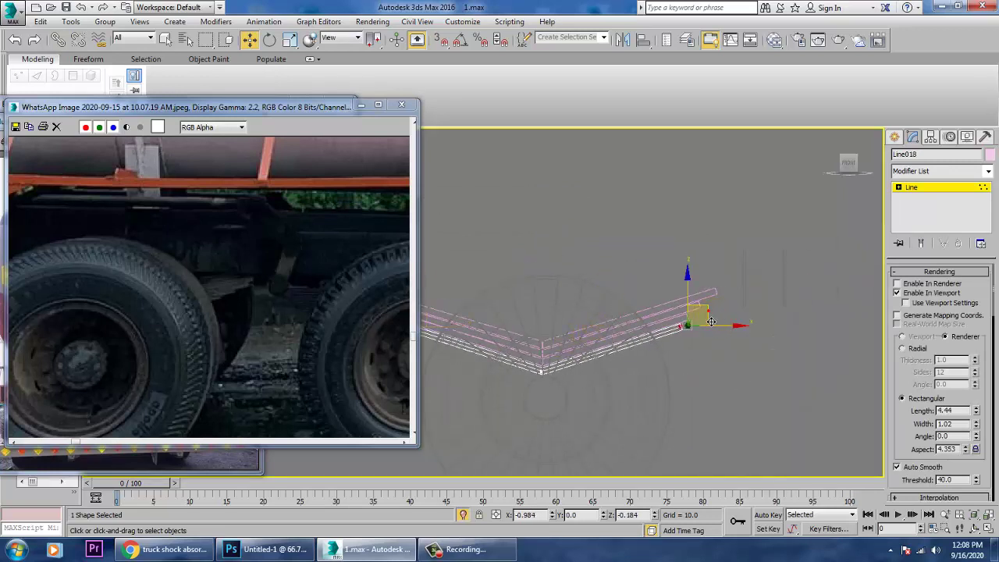
{"action": "left_click_drag", "start_coordinate": [711, 321], "coordinate": [706, 324]}
{"action": "middle_click_drag", "start_coordinate": [694, 342], "coordinate": [776, 357]}
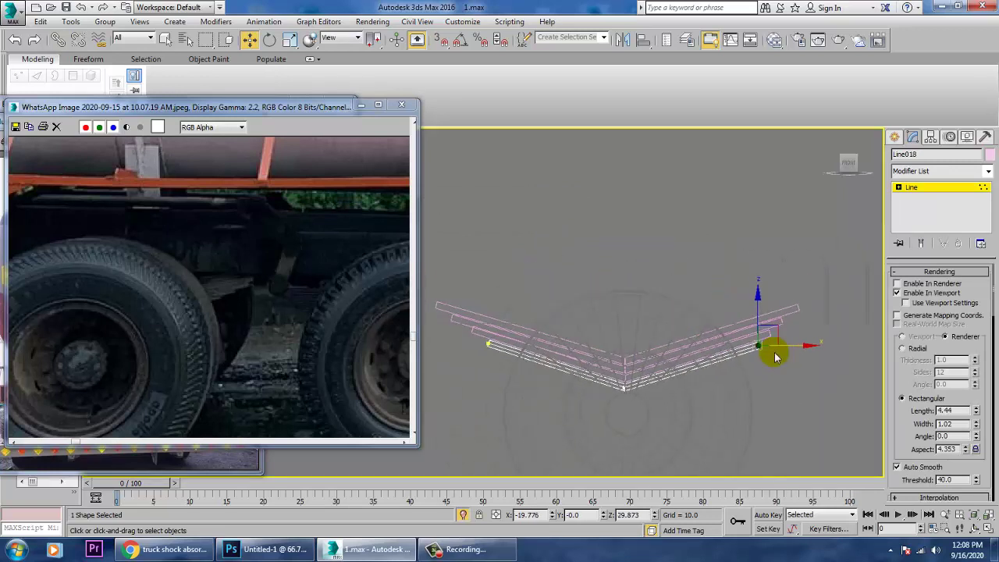
{"action": "scroll", "coordinate": [774, 356], "scroll_direction": "down", "scroll_amount": 5}
{"action": "scroll", "coordinate": [709, 367], "scroll_direction": "up", "scroll_amount": 7}
{"action": "middle_click_drag", "start_coordinate": [711, 367], "coordinate": [753, 334], "text": "alt"}
{"action": "middle_click_drag", "start_coordinate": [807, 352], "coordinate": [700, 304], "text": "alt"}
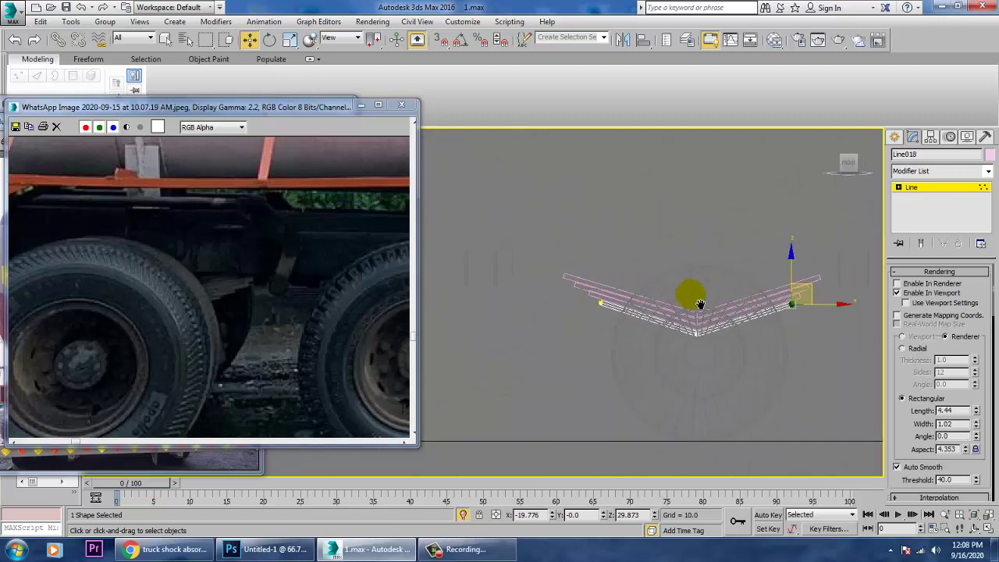
{"action": "left_click", "coordinate": [905, 187]}
Step: Compare the leaf stack with the suspension area around the rear wheels in the reference photo
{"action": "scroll", "coordinate": [726, 336], "scroll_direction": "up", "scroll_amount": 4}
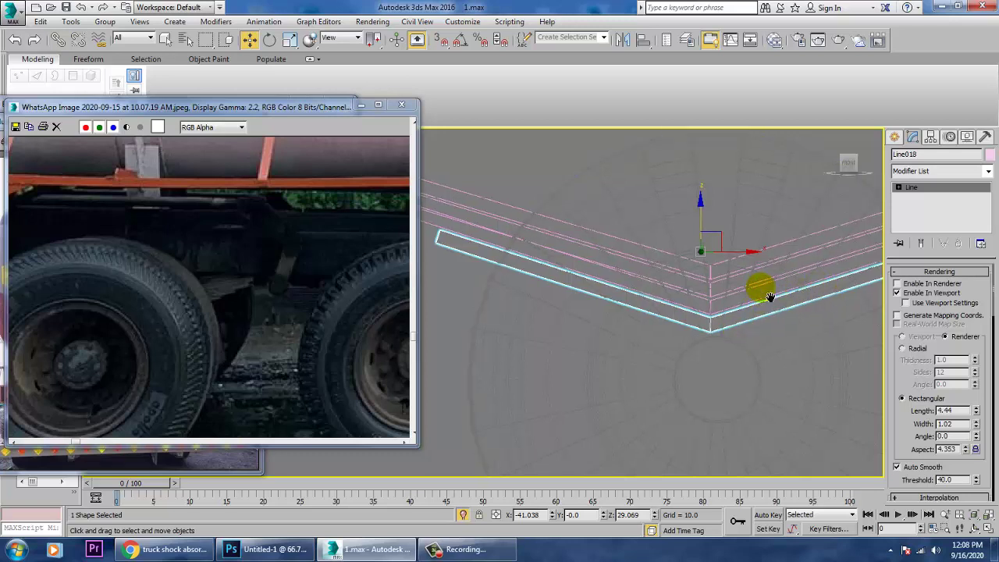
{"action": "middle_click_drag", "start_coordinate": [758, 286], "coordinate": [714, 290]}
{"action": "middle_click_drag", "start_coordinate": [321, 300], "coordinate": [175, 316]}
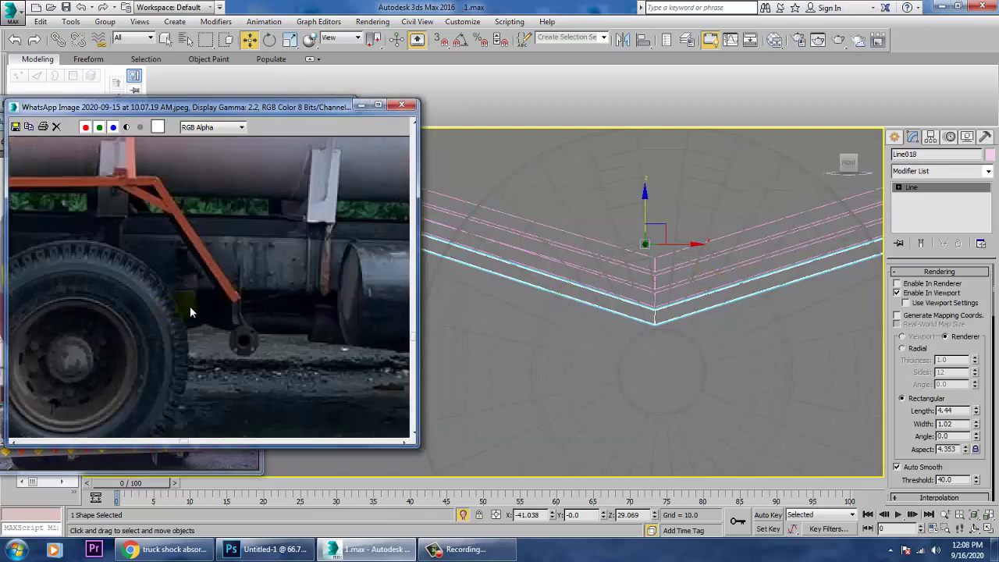
{"action": "middle_click_drag", "start_coordinate": [282, 323], "coordinate": [285, 323]}
{"action": "middle_click_drag", "start_coordinate": [187, 295], "coordinate": [248, 315]}
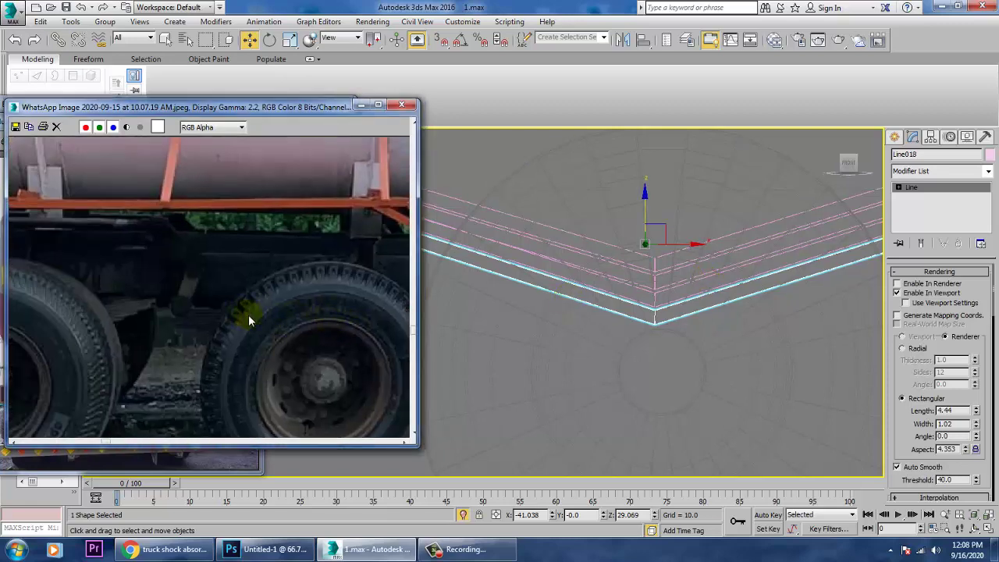
{"action": "middle_click_drag", "start_coordinate": [634, 312], "coordinate": [820, 261], "text": "alt"}
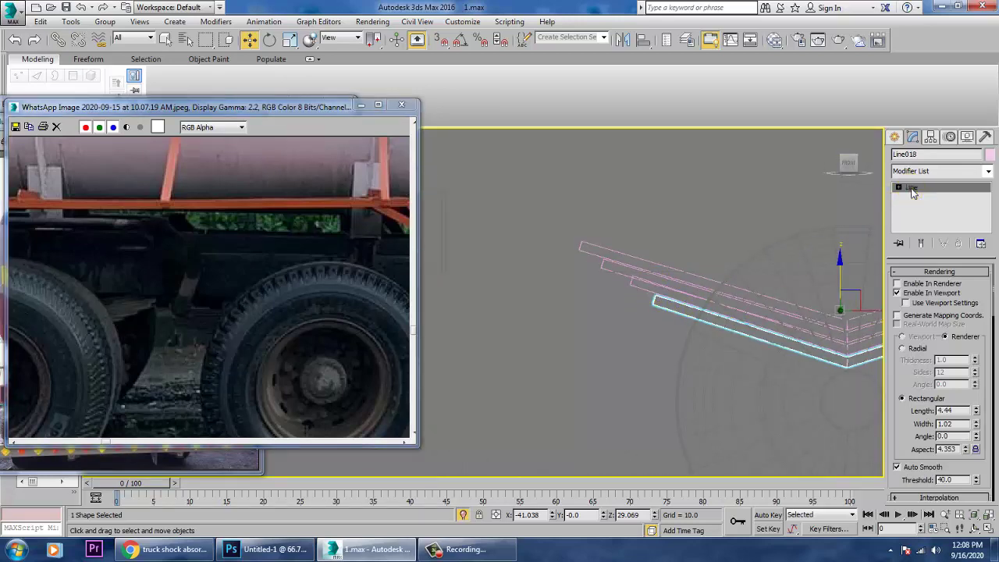
{"action": "left_click", "coordinate": [914, 192]}
{"action": "left_click", "coordinate": [895, 138]}
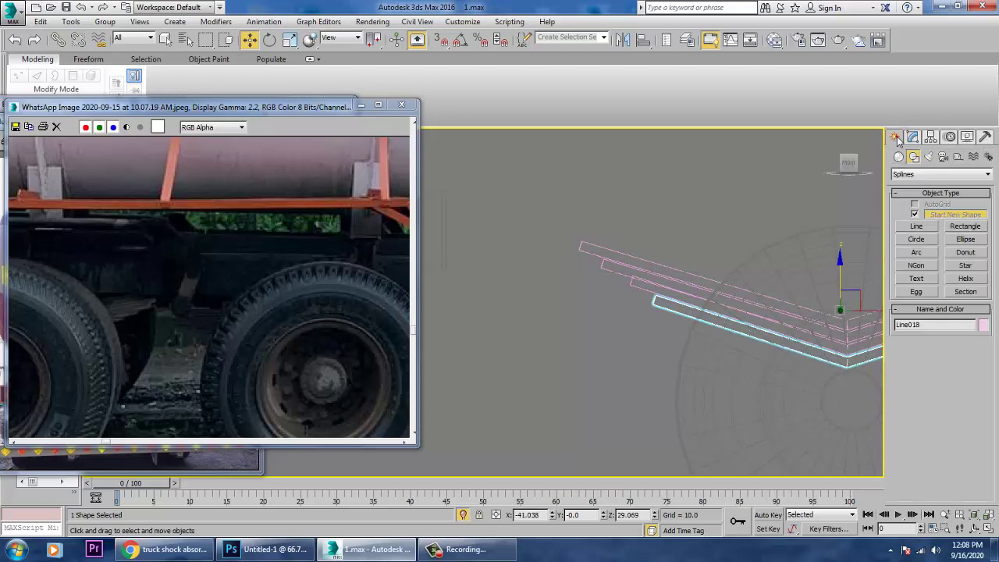
{"action": "left_click", "coordinate": [966, 228]}
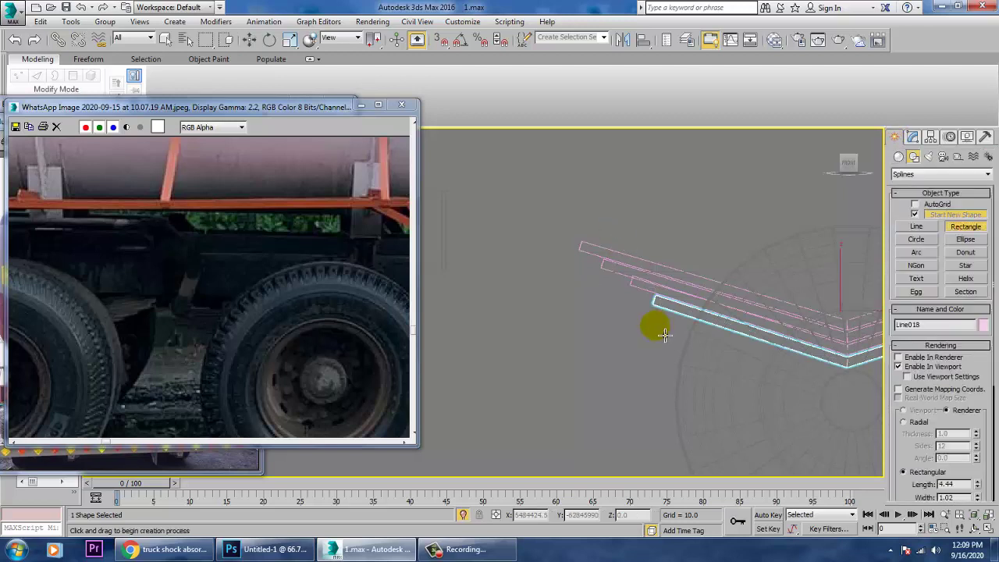
{"action": "right_click", "coordinate": [663, 273]}
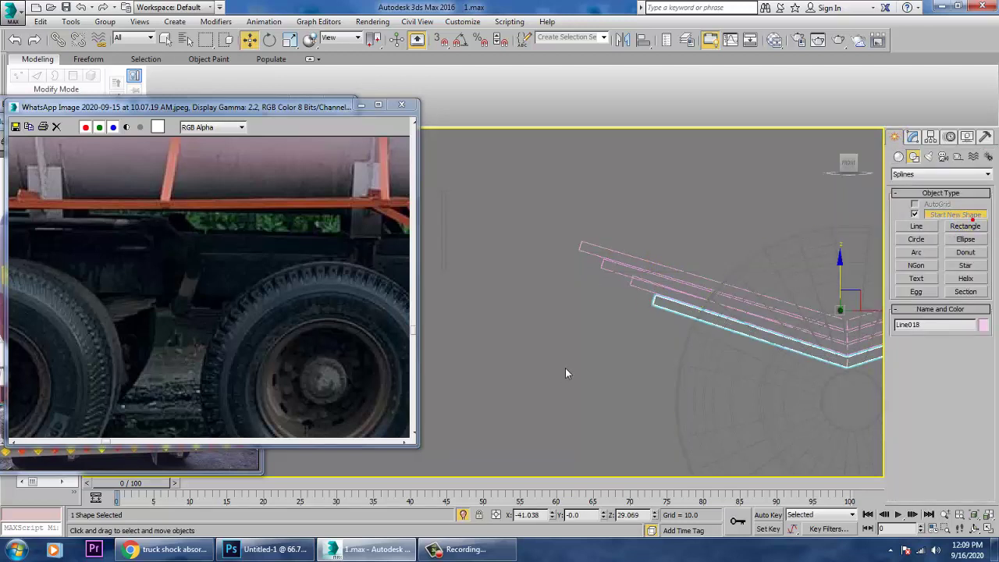
{"action": "left_click", "coordinate": [933, 244]}
{"action": "left_click", "coordinate": [961, 228]}
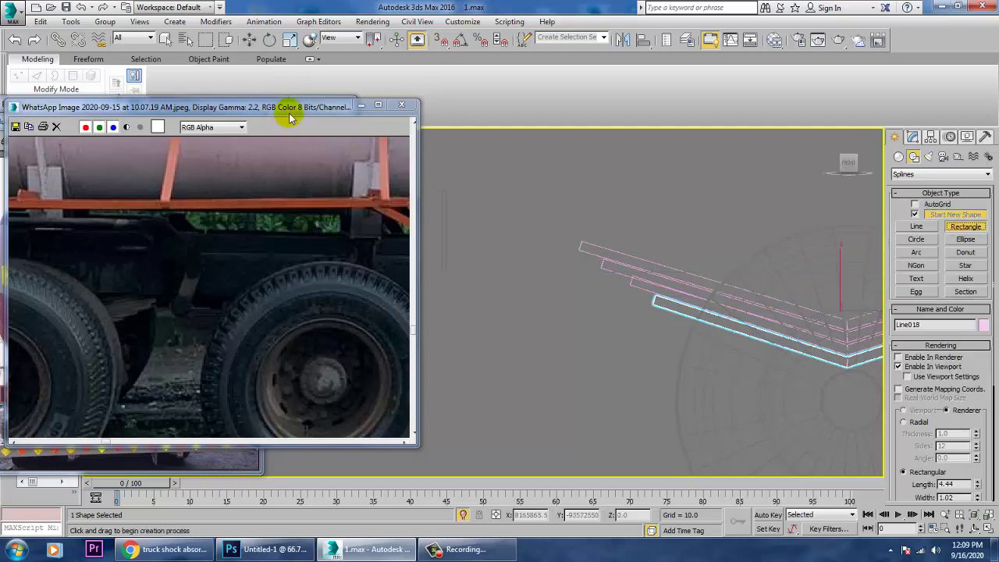
{"action": "left_click_drag", "start_coordinate": [289, 117], "coordinate": [313, 150]}
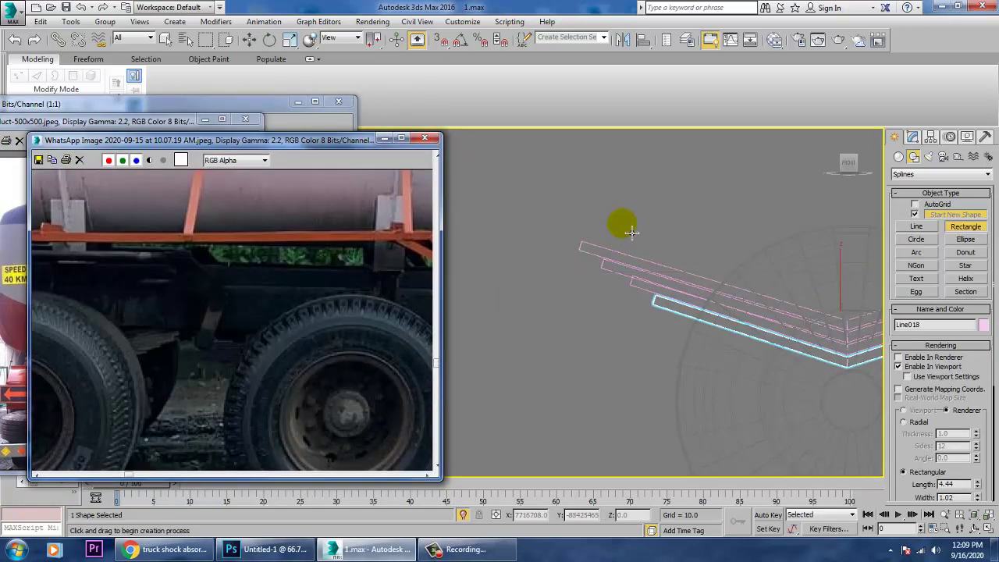
{"action": "left_click_drag", "start_coordinate": [626, 227], "coordinate": [669, 315]}
{"action": "key", "text": "w"}
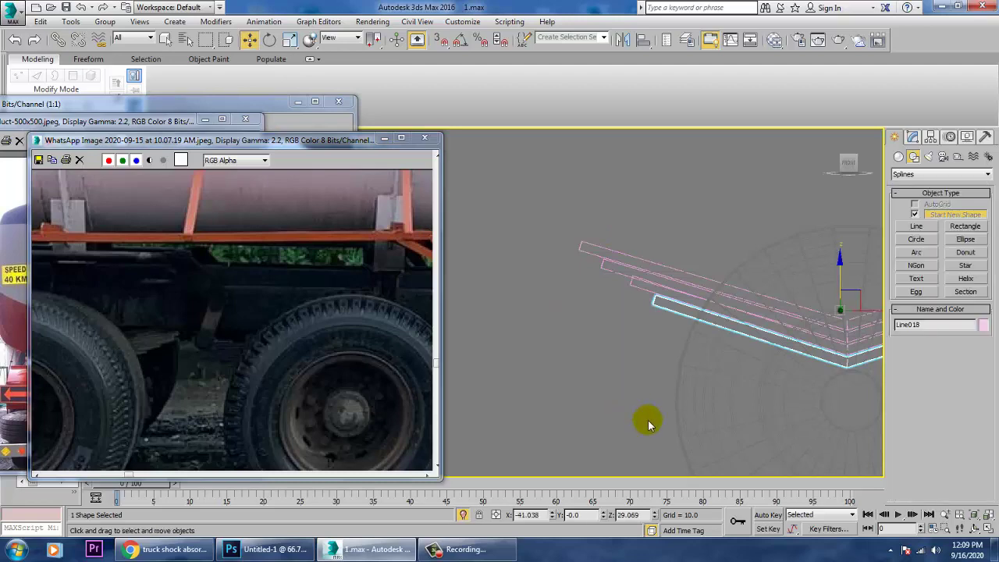
Step: Draw a small rectangle spline with the thick rectangular section on the ground grid in the perspective view, below the leaf stack
{"action": "key", "text": "alt+w"}
{"action": "mouse_move", "coordinate": [715, 405]}
{"action": "middle_mouse_down", "text": "alt"}
{"action": "mouse_move", "coordinate": [648, 384]}
{"action": "mouse_move", "coordinate": [591, 408]}
{"action": "middle_mouse_up", "text": "alt"}
{"action": "scroll", "coordinate": [648, 384], "scroll_direction": "up", "scroll_amount": 1}
{"action": "left_click", "coordinate": [927, 225]}
{"action": "left_click", "coordinate": [967, 227]}
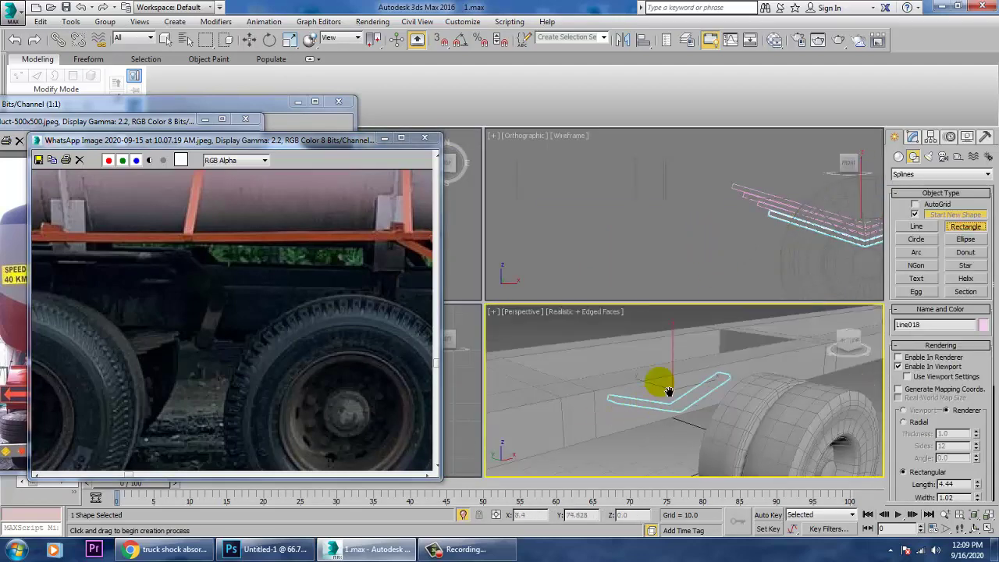
{"action": "middle_click_drag", "start_coordinate": [667, 393], "coordinate": [669, 317]}
{"action": "mouse_move", "coordinate": [654, 402]}
{"action": "left_mouse_down"}
{"action": "mouse_move", "coordinate": [655, 430]}
{"action": "mouse_move", "coordinate": [664, 422]}
{"action": "left_mouse_up"}
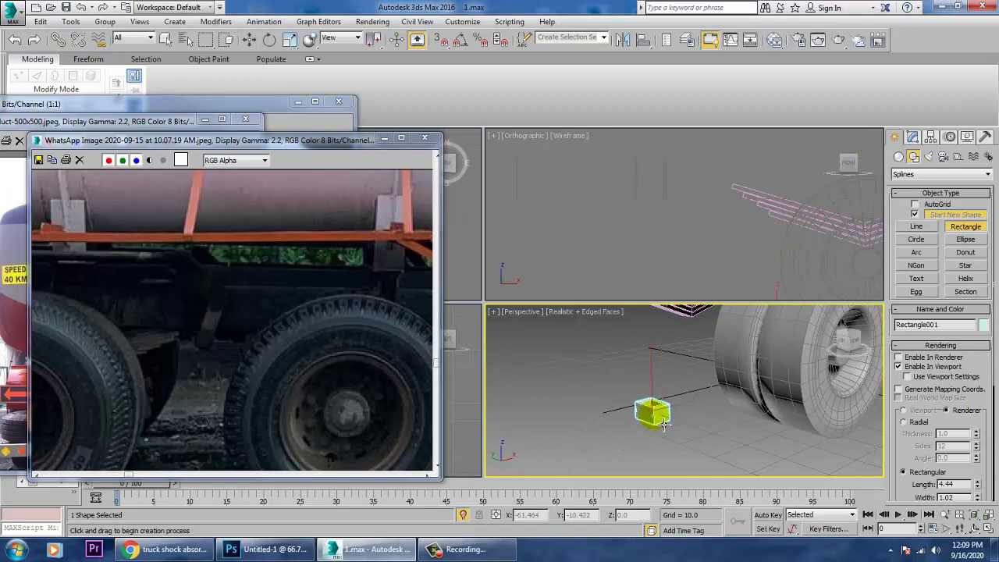
{"action": "right_click", "coordinate": [668, 420]}
Step: Turn on angle snap and rotate the rectangle 90 degrees about the X axis so it stands upright
{"action": "key", "text": "e"}
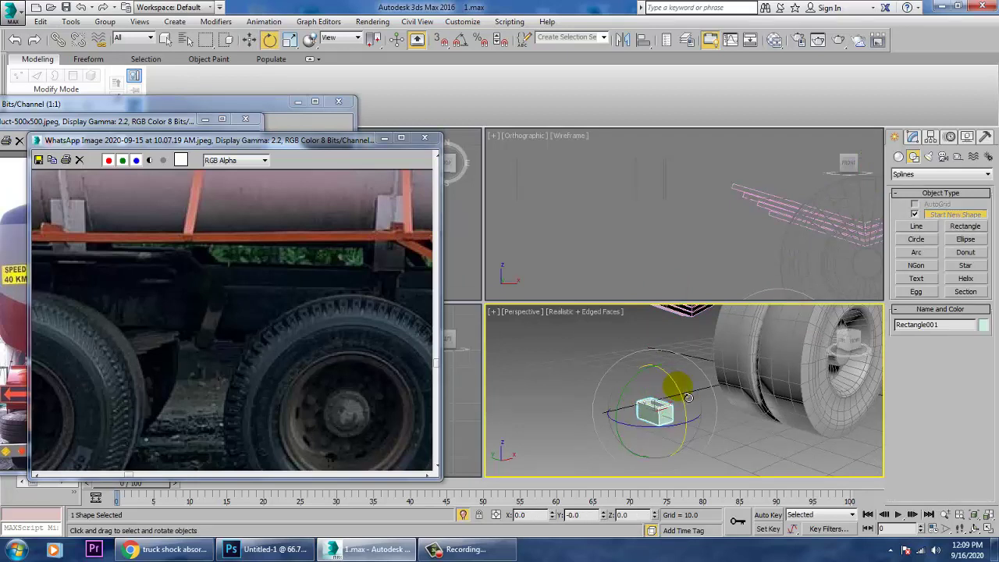
{"action": "left_click", "coordinate": [463, 40]}
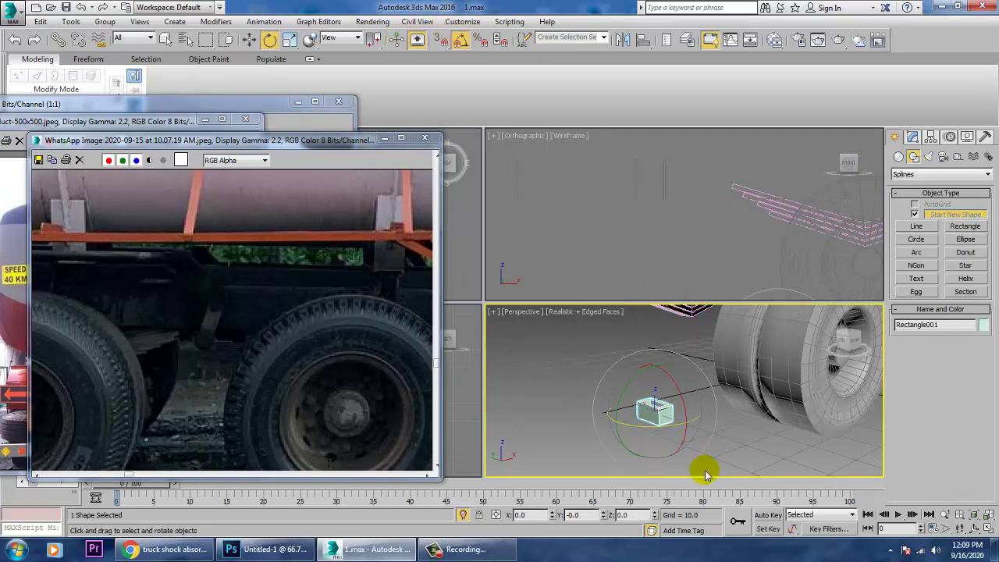
{"action": "left_click_drag", "start_coordinate": [697, 419], "coordinate": [722, 401]}
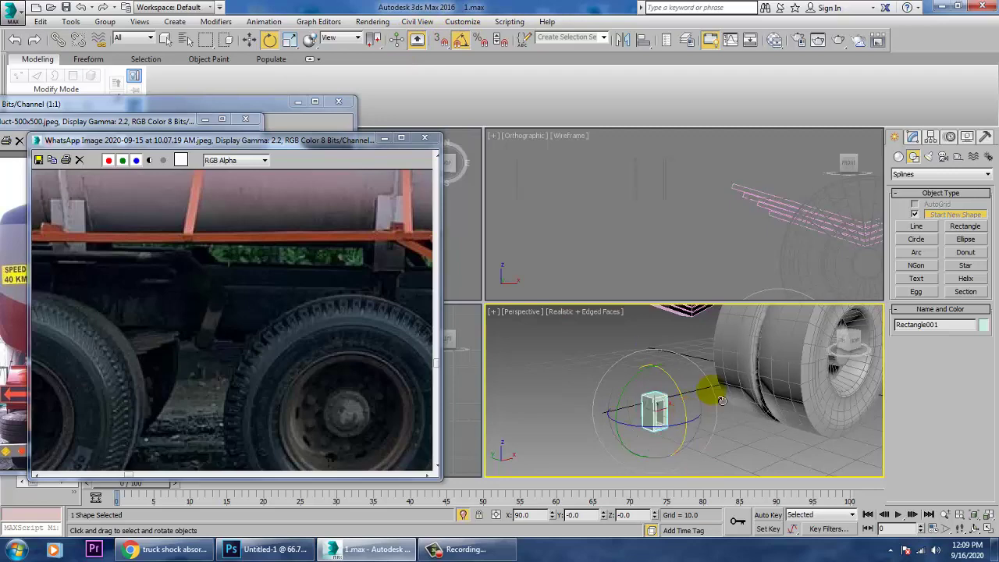
Step: In the maximized front view, raise the rectangle to about Z 29.9 and shift it to the leaves' outer end at about X -66.9
{"action": "right_click", "coordinate": [748, 201]}
{"action": "key", "text": "alt+w"}
{"action": "key", "text": "z"}
{"action": "scroll", "coordinate": [704, 273], "scroll_direction": "down", "scroll_amount": 9}
{"action": "middle_click_drag", "start_coordinate": [705, 279], "coordinate": [684, 401]}
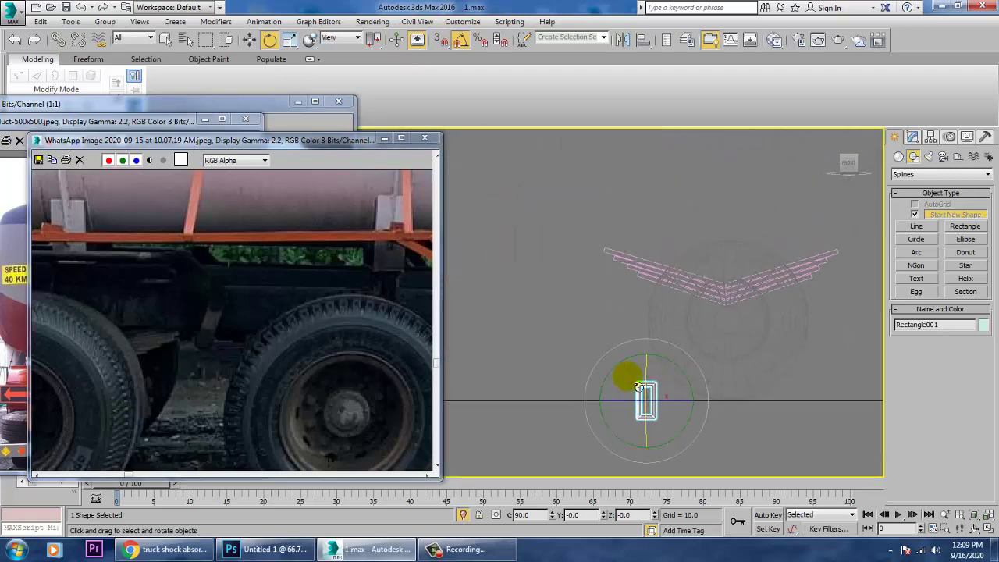
{"action": "key", "text": "w"}
{"action": "left_click_drag", "start_coordinate": [648, 366], "coordinate": [647, 241]}
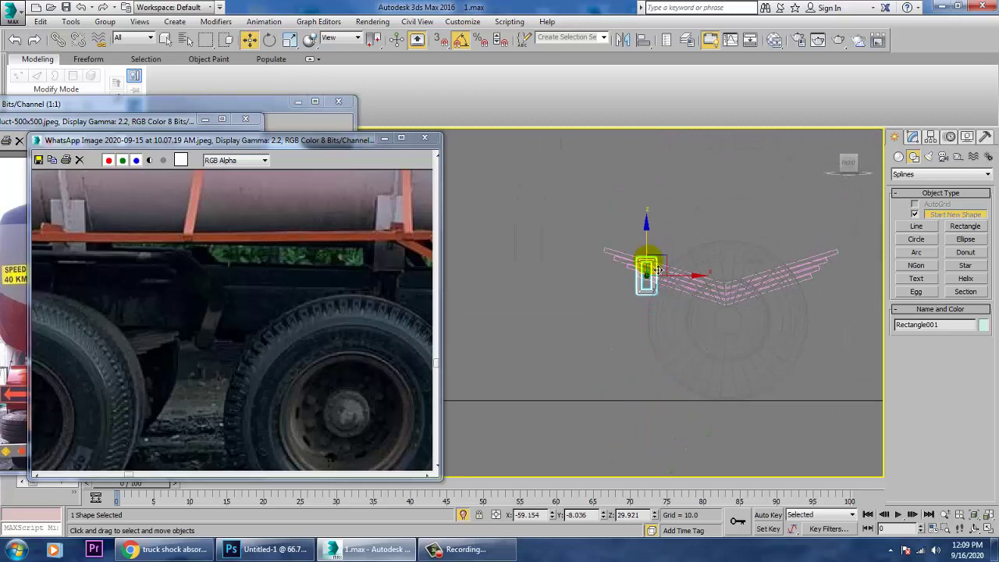
{"action": "scroll", "coordinate": [647, 262], "scroll_direction": "up", "scroll_amount": 3}
{"action": "middle_click_drag", "start_coordinate": [645, 263], "coordinate": [756, 263]}
{"action": "scroll", "coordinate": [758, 265], "scroll_direction": "up", "scroll_amount": 3}
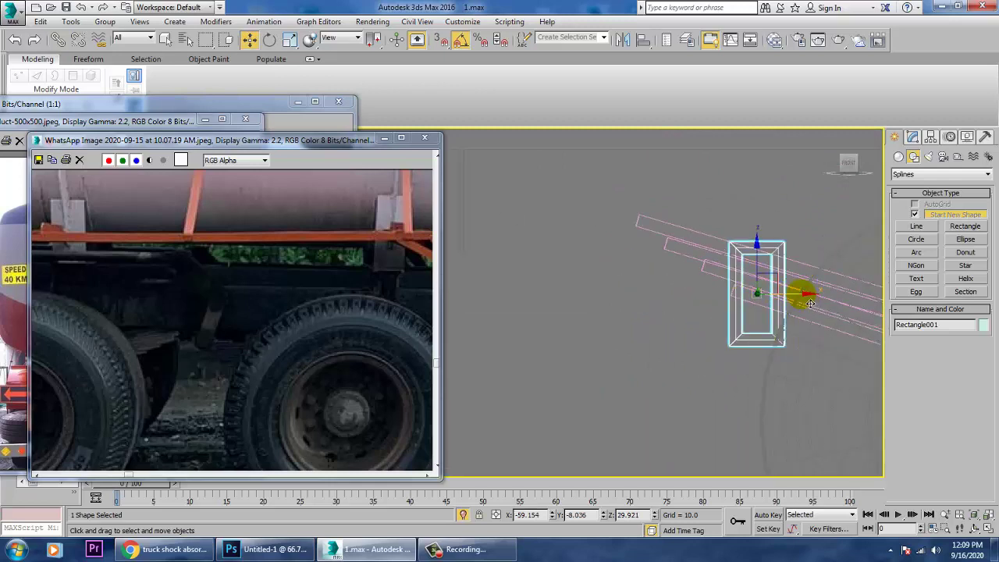
{"action": "left_click_drag", "start_coordinate": [803, 292], "coordinate": [706, 307]}
Step: Rotate the rectangle about its vertical axis so it stands edge-on, and move it across the leaf stack to about X -58.07, Z 30.66
{"action": "key", "text": "e"}
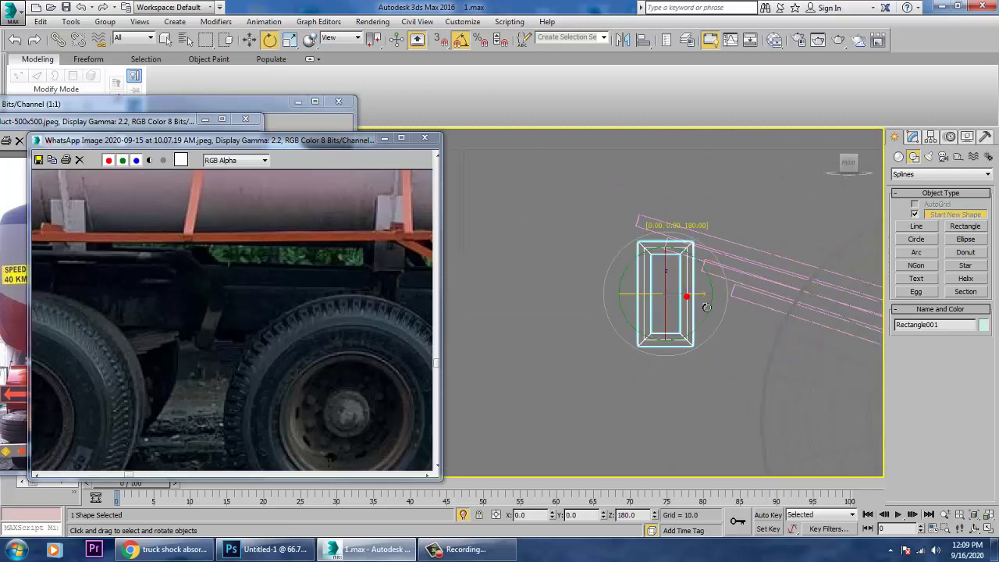
{"action": "key", "text": "w"}
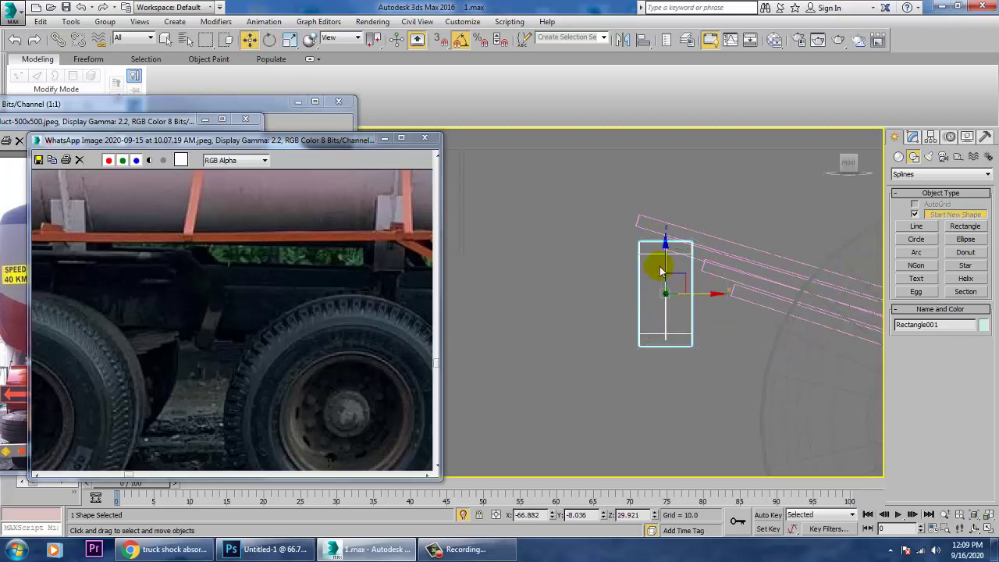
{"action": "left_click_drag", "start_coordinate": [667, 273], "coordinate": [665, 232]}
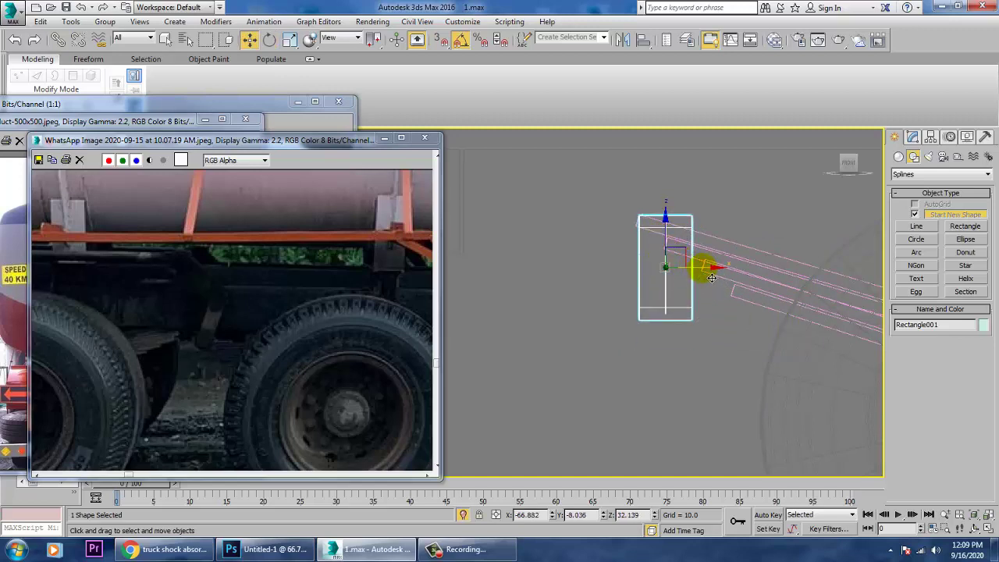
{"action": "left_click_drag", "start_coordinate": [712, 278], "coordinate": [802, 277]}
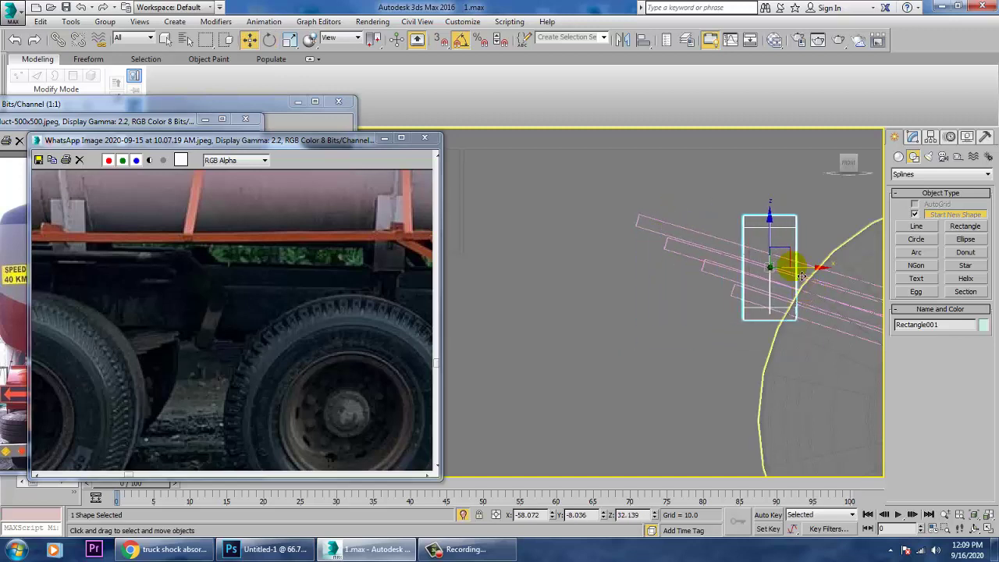
{"action": "left_click_drag", "start_coordinate": [776, 241], "coordinate": [777, 257]}
Step: Move the rectangle sideways to about Y 0.3 in the perspective view so it wraps around the leaf stack, checking from beneath the chassis
{"action": "key", "text": "alt+w"}
{"action": "right_click", "coordinate": [800, 347]}
{"action": "key", "text": "alt+w"}
{"action": "key", "text": "z"}
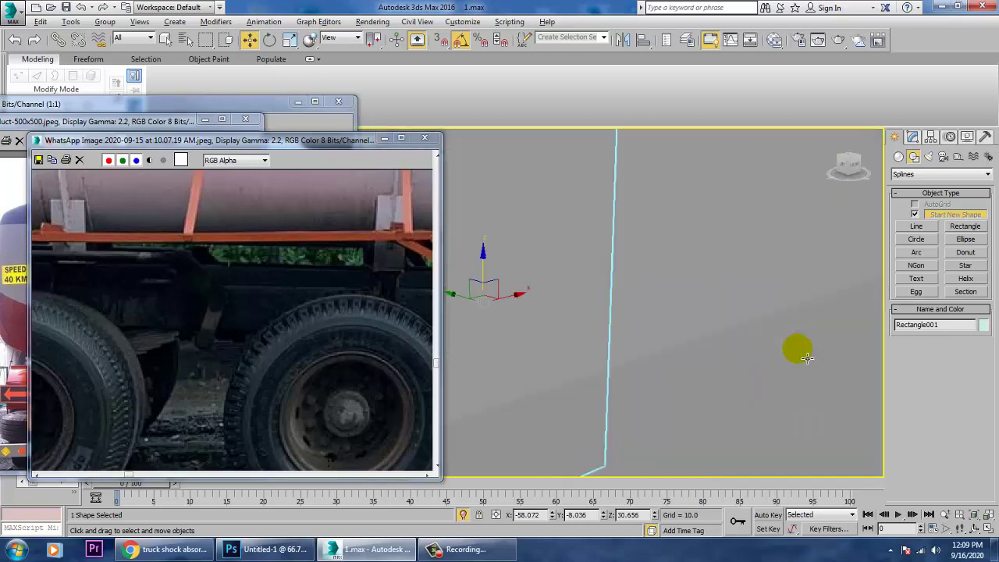
{"action": "scroll", "coordinate": [795, 359], "scroll_direction": "down", "scroll_amount": 6}
{"action": "middle_click_drag", "start_coordinate": [724, 348], "coordinate": [760, 321], "text": "alt"}
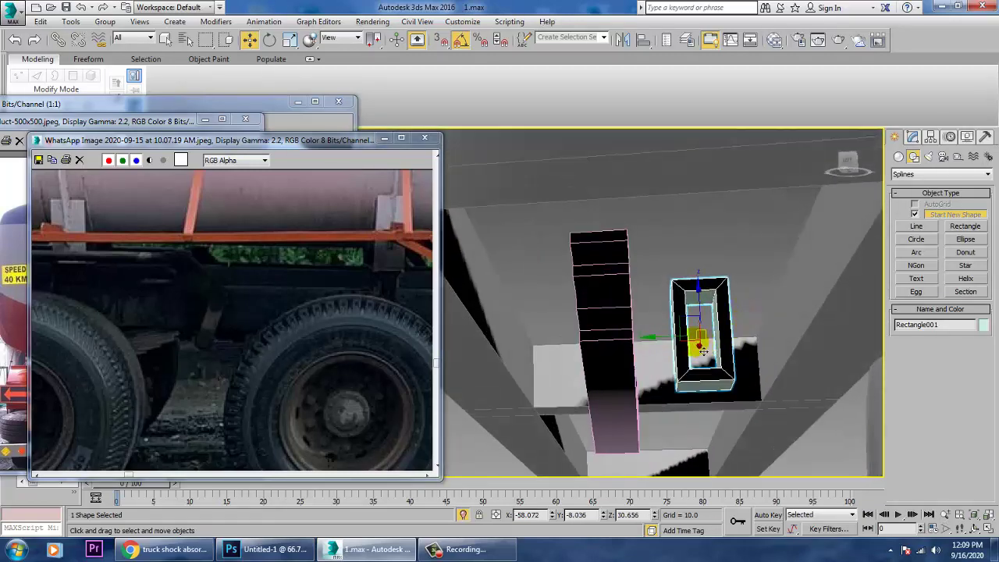
{"action": "left_click_drag", "start_coordinate": [670, 339], "coordinate": [572, 350]}
{"action": "scroll", "coordinate": [693, 353], "scroll_direction": "down", "scroll_amount": 3}
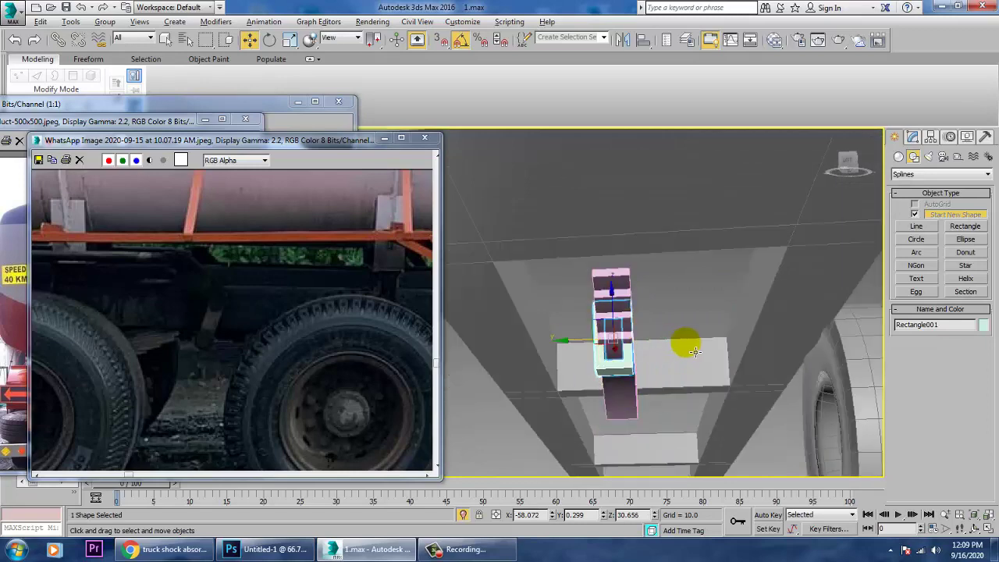
{"action": "middle_click_drag", "start_coordinate": [696, 353], "coordinate": [653, 271], "text": "alt"}
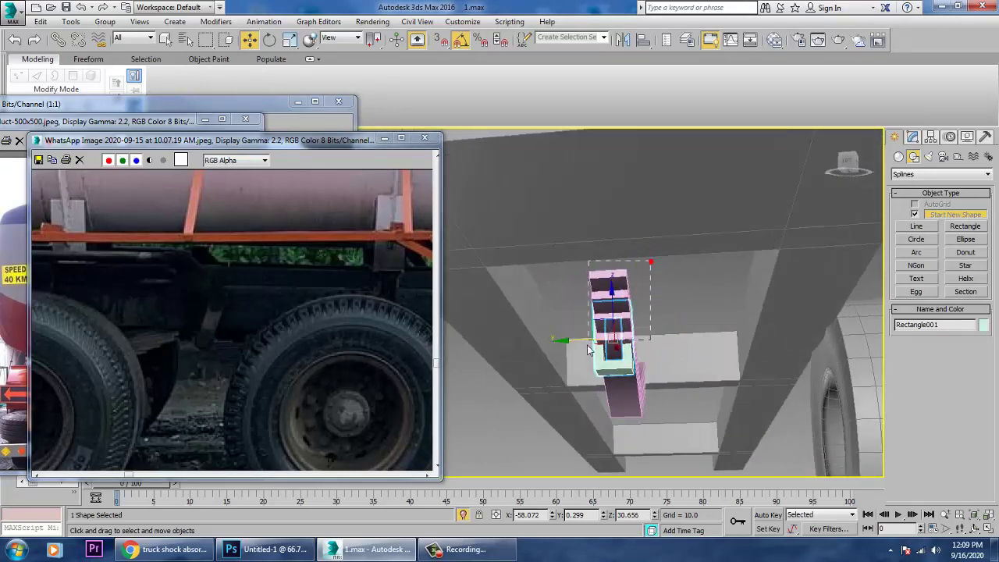
Step: Scale the rectangular clamp up to about 132% across the leaf stack's width so it fits around the leaves
{"action": "left_click_drag", "start_coordinate": [588, 345], "coordinate": [586, 344]}
{"action": "left_click", "coordinate": [723, 273]}
{"action": "left_click", "coordinate": [622, 367]}
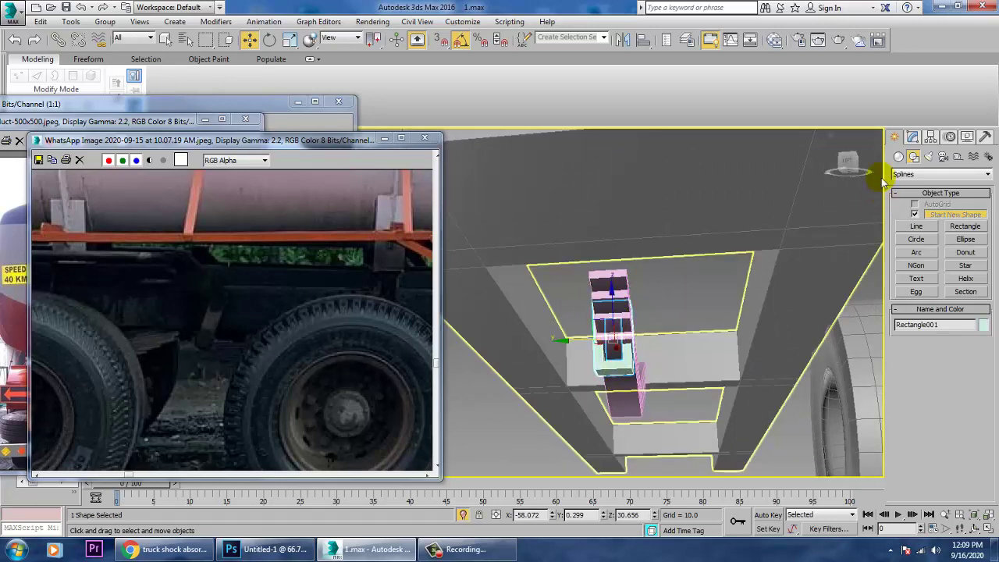
{"action": "left_click", "coordinate": [912, 137]}
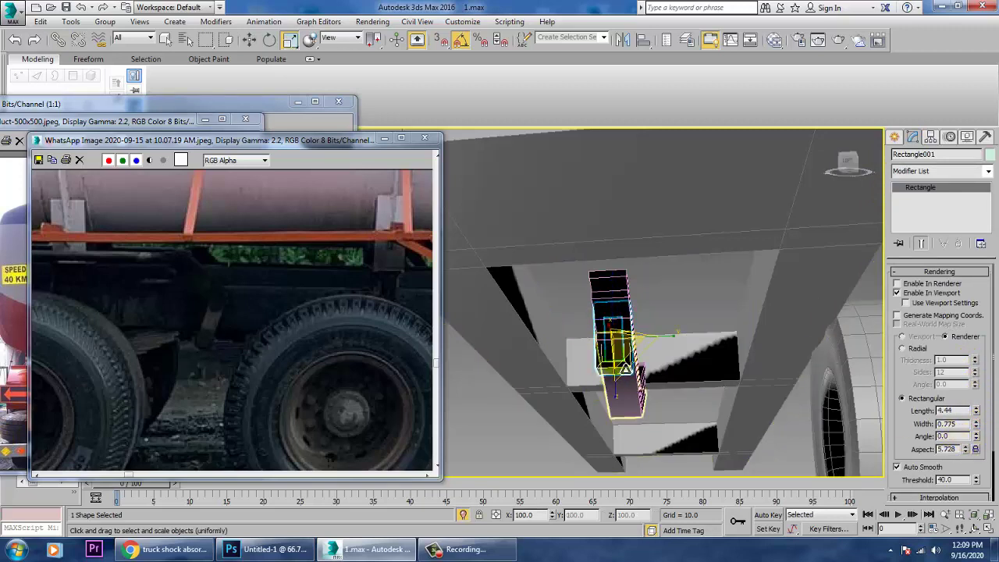
{"action": "key", "text": "r"}
{"action": "key", "text": "w"}
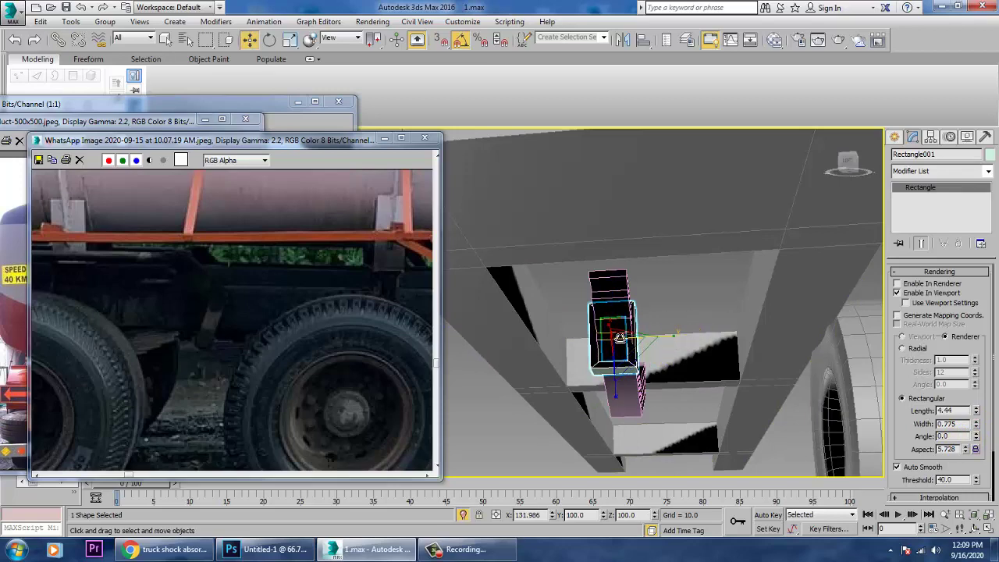
Step: Select the leaf springs together with the clamp and move them sideways beside the rear wheels, to about Y -22.65
{"action": "left_click_drag", "start_coordinate": [560, 287], "coordinate": [653, 372]}
{"action": "left_click_drag", "start_coordinate": [679, 307], "coordinate": [747, 409], "text": "alt"}
{"action": "left_click", "coordinate": [703, 336], "text": "alt"}
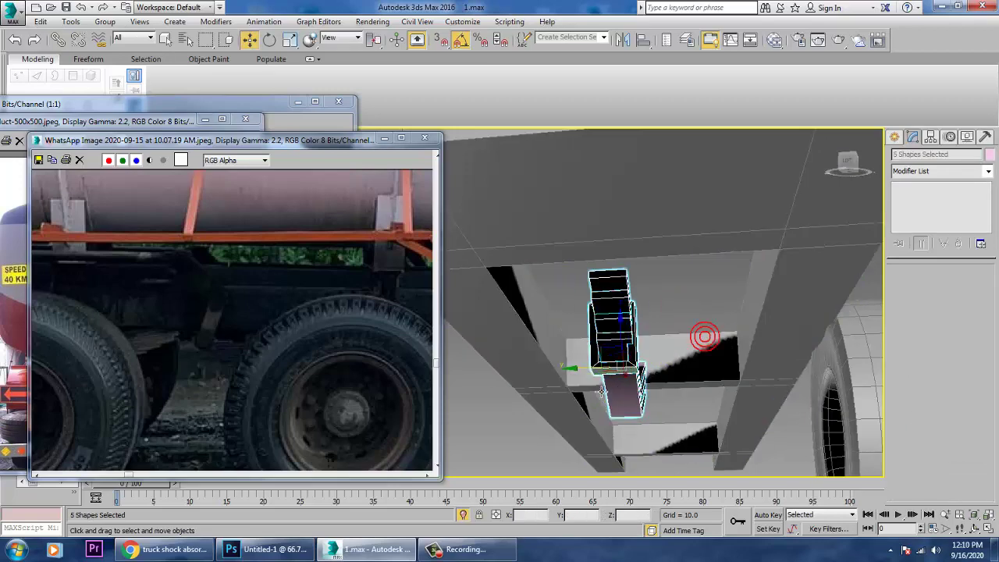
{"action": "left_click_drag", "start_coordinate": [587, 380], "coordinate": [792, 359]}
{"action": "middle_click_drag", "start_coordinate": [792, 359], "coordinate": [703, 375], "text": "alt"}
{"action": "scroll", "coordinate": [656, 347], "scroll_direction": "down", "scroll_amount": 5}
{"action": "scroll", "coordinate": [685, 377], "scroll_direction": "up", "scroll_amount": 5}
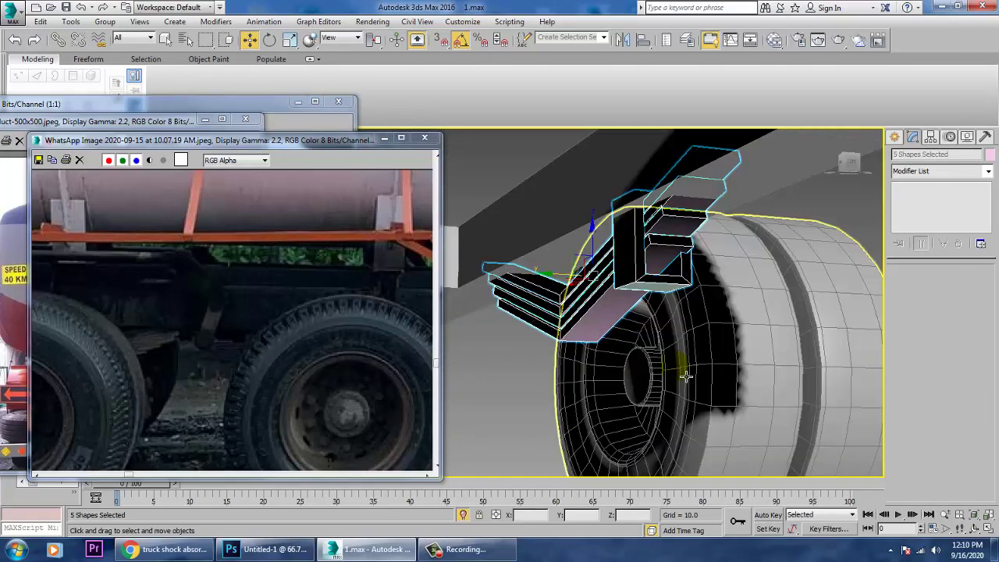
Step: Copy the clamp along the X axis to the other end of the leaf springs, at about X -23.25
{"action": "left_click", "coordinate": [638, 282]}
{"action": "middle_click_drag", "start_coordinate": [599, 311], "coordinate": [721, 282], "text": "alt"}
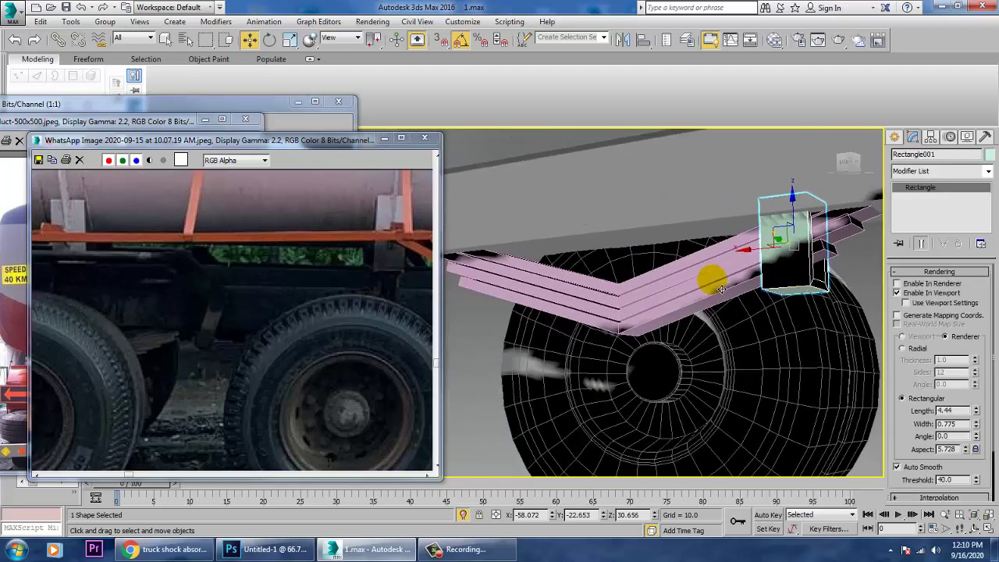
{"action": "left_click_drag", "start_coordinate": [761, 269], "coordinate": [547, 268], "text": "shift"}
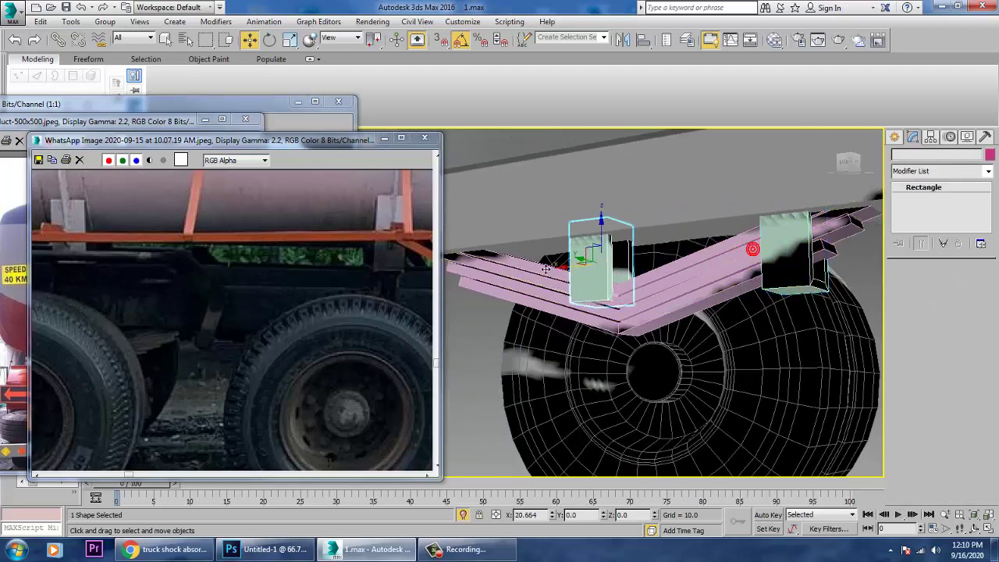
{"action": "left_click_drag", "start_coordinate": [462, 289], "coordinate": [447, 301], "text": "shift"}
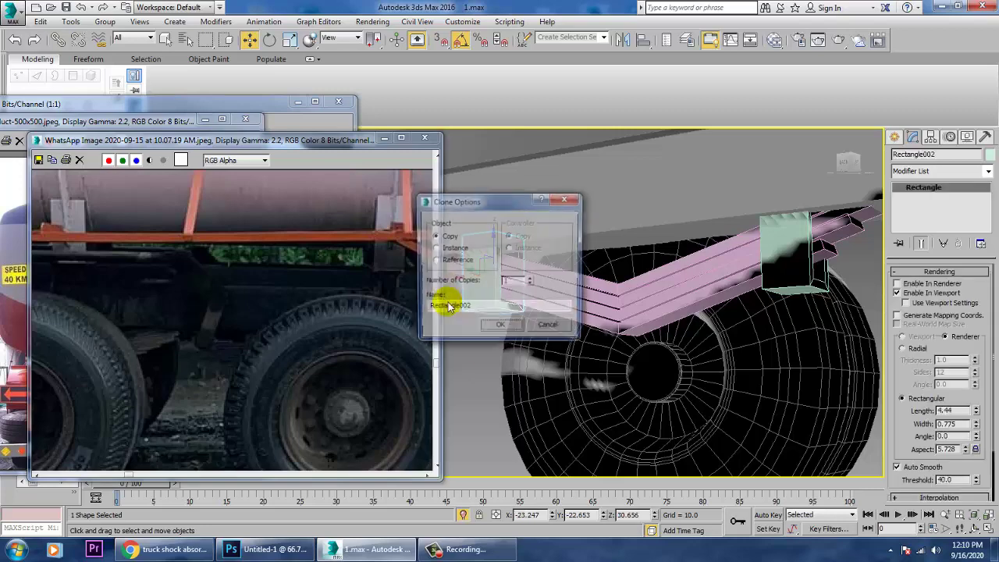
{"action": "left_click", "coordinate": [492, 328]}
Step: End isolation so the whole tanker is shown, and compare the rear wheel area with the reference photo
{"action": "scroll", "coordinate": [666, 337], "scroll_direction": "down", "scroll_amount": 4}
{"action": "middle_click_drag", "start_coordinate": [665, 337], "coordinate": [616, 219], "text": "alt"}
{"action": "right_click", "coordinate": [617, 217]}
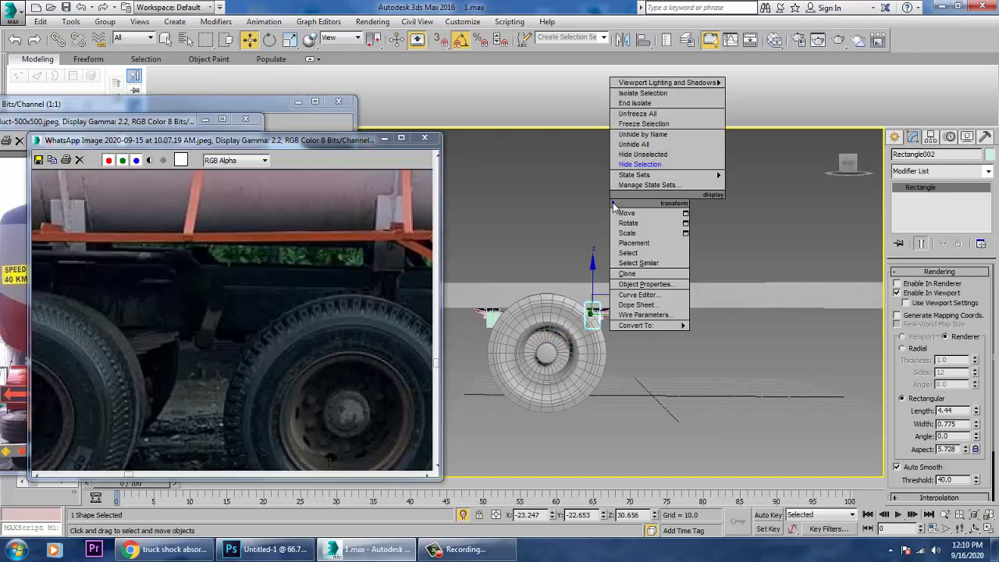
{"action": "left_click", "coordinate": [651, 107]}
{"action": "middle_click_drag", "start_coordinate": [753, 304], "coordinate": [693, 328], "text": "alt"}
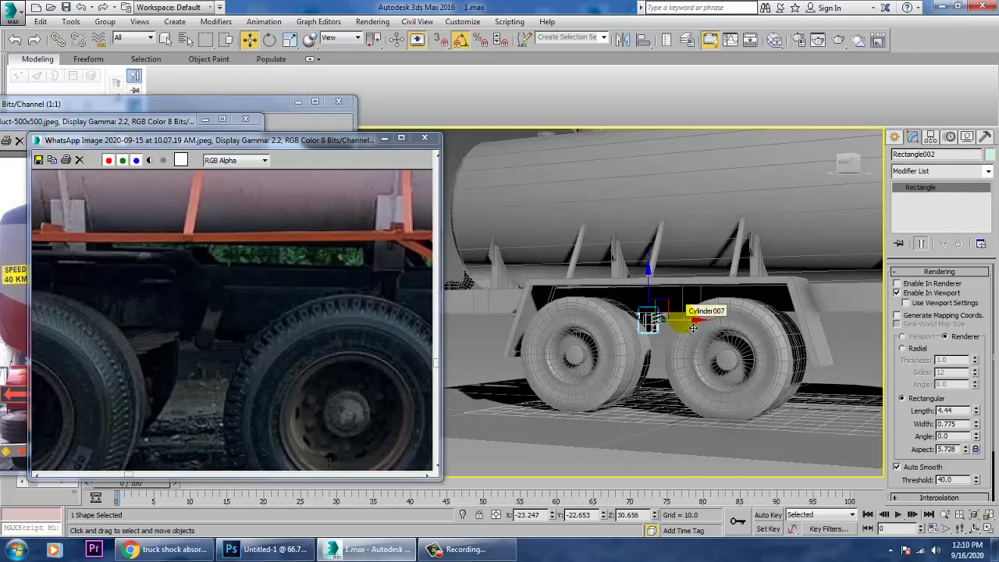
{"action": "scroll", "coordinate": [353, 372], "scroll_direction": "down", "scroll_amount": 3}
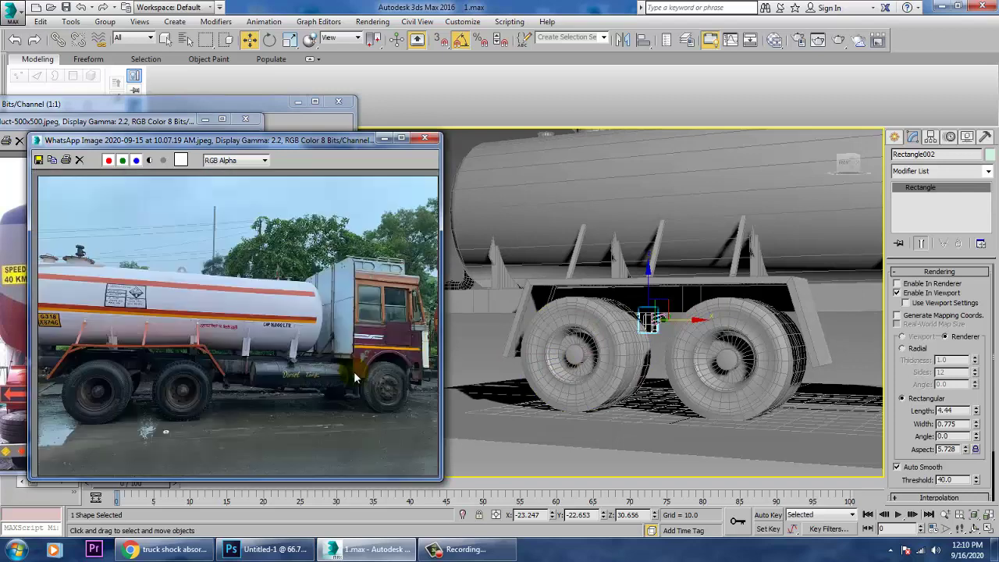
{"action": "scroll", "coordinate": [248, 390], "scroll_direction": "up", "scroll_amount": 3}
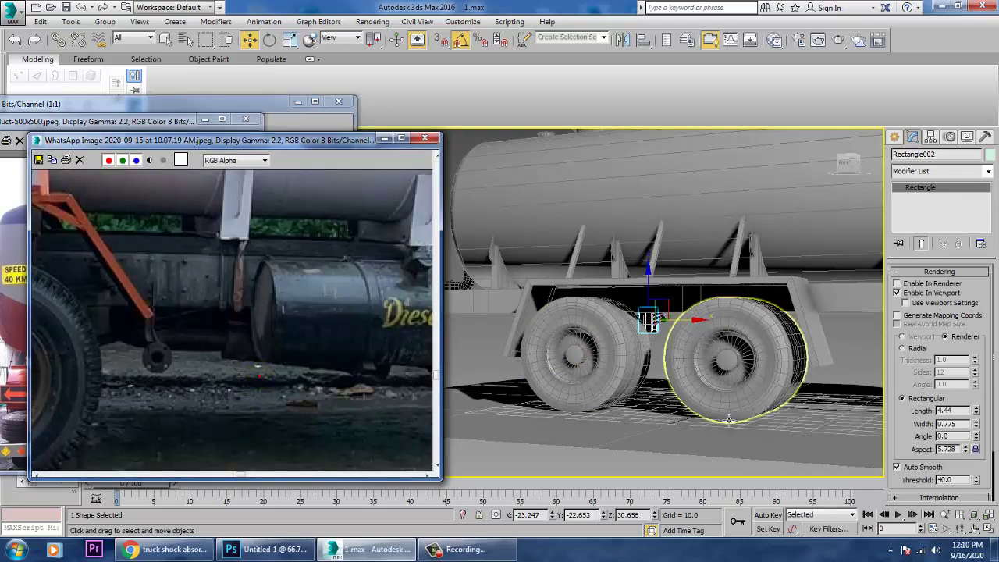
{"action": "scroll", "coordinate": [733, 402], "scroll_direction": "down", "scroll_amount": 3}
{"action": "middle_click_drag", "start_coordinate": [698, 398], "coordinate": [734, 366], "text": "alt"}
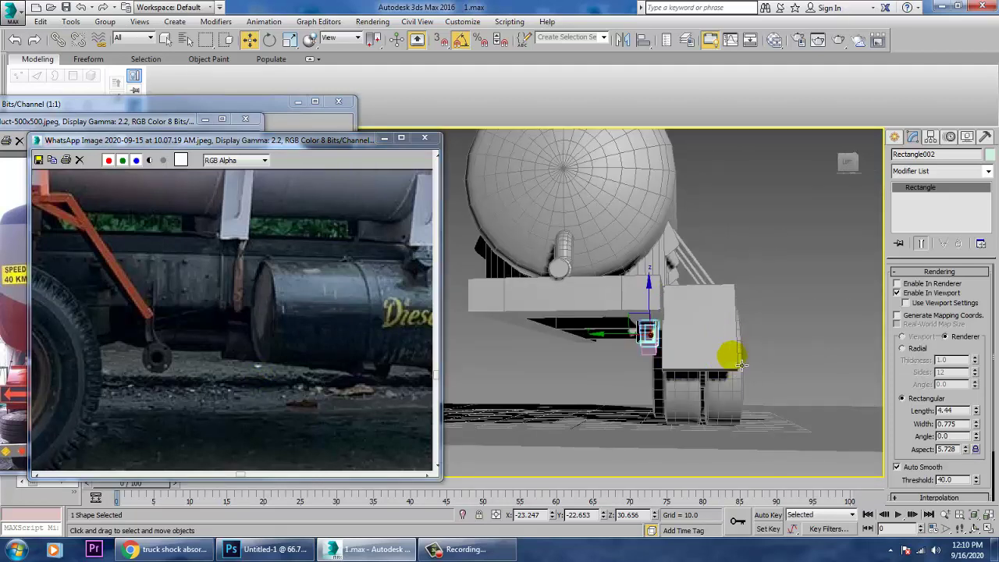
{"action": "middle_click_drag", "start_coordinate": [741, 303], "coordinate": [743, 350], "text": "alt"}
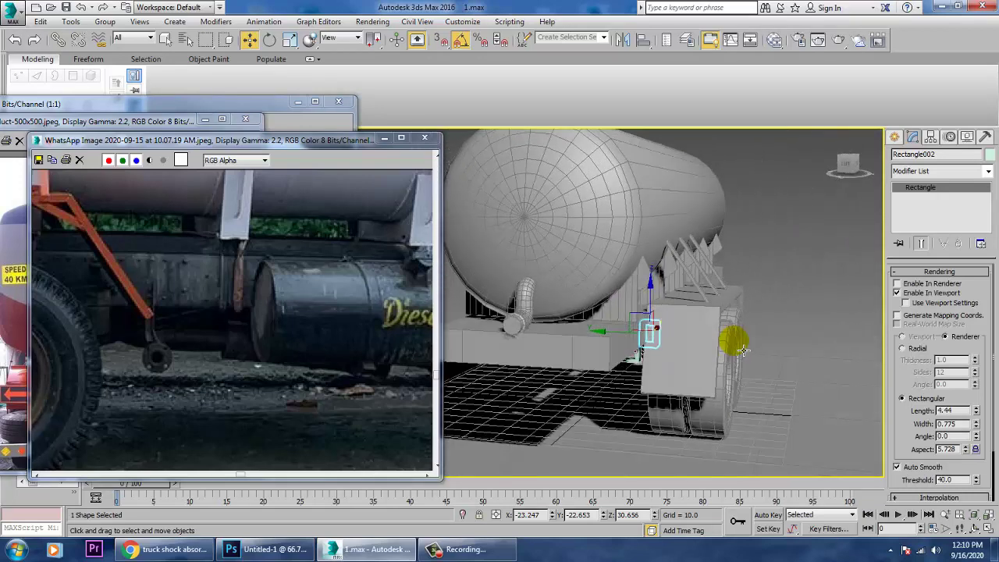
Step: Select the rear wheels and their mudguard, leaving the tank, supports, chassis and ground plane out of the selection
{"action": "left_click_drag", "start_coordinate": [662, 445], "coordinate": [833, 290]}
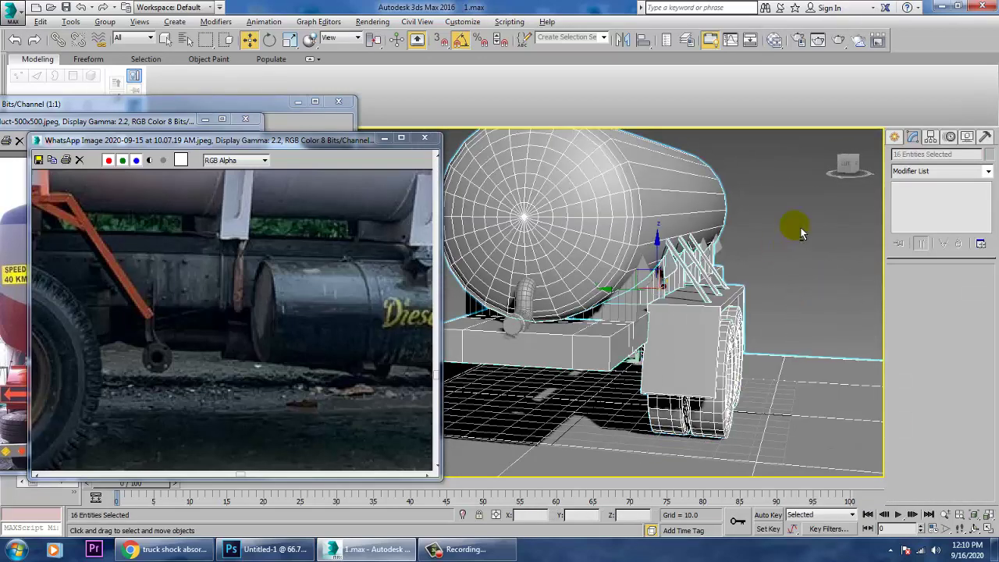
{"action": "left_click_drag", "start_coordinate": [633, 246], "coordinate": [618, 267], "text": "alt"}
{"action": "left_click_drag", "start_coordinate": [810, 276], "coordinate": [869, 431], "text": "alt"}
{"action": "left_click_drag", "start_coordinate": [827, 314], "coordinate": [696, 335]}
{"action": "mouse_move", "coordinate": [696, 335]}
{"action": "middle_mouse_down", "text": "alt"}
{"action": "mouse_move", "coordinate": [747, 339]}
{"action": "mouse_move", "coordinate": [718, 320]}
{"action": "mouse_move", "coordinate": [761, 306]}
{"action": "mouse_move", "coordinate": [713, 333]}
{"action": "middle_mouse_up", "text": "alt"}
{"action": "middle_click_drag", "start_coordinate": [633, 342], "coordinate": [676, 343], "text": "alt"}
{"action": "scroll", "coordinate": [673, 344], "scroll_direction": "up", "scroll_amount": 5}
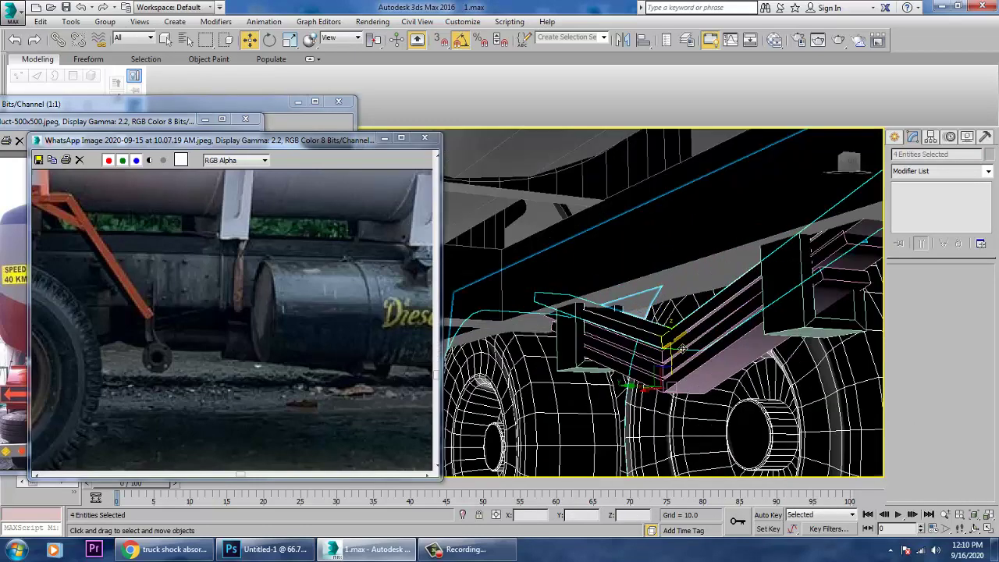
Step: Add the remaining leaf springs and both rectangular clamps to the selected wheels and mudguard
{"action": "left_click", "coordinate": [578, 343], "text": "ctrl"}
{"action": "left_click", "coordinate": [562, 336], "text": "ctrl"}
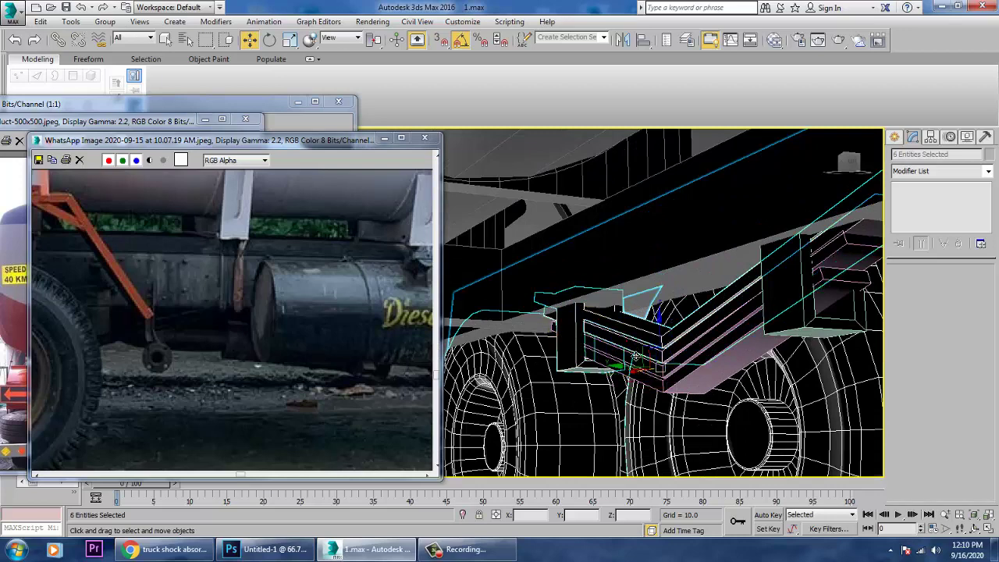
{"action": "left_click", "coordinate": [626, 341], "text": "ctrl"}
{"action": "left_click", "coordinate": [635, 373], "text": "ctrl"}
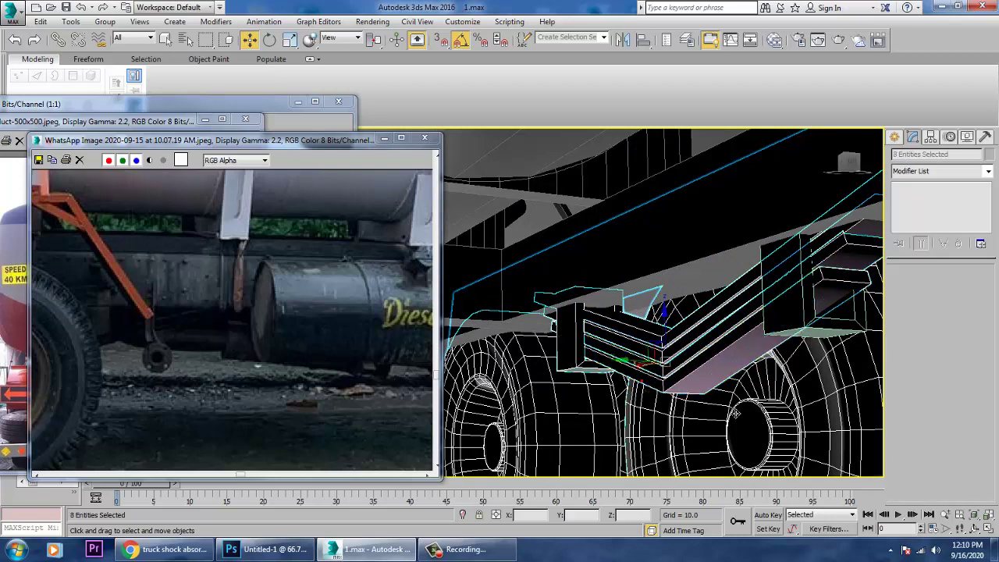
{"action": "left_click", "coordinate": [812, 337], "text": "ctrl"}
{"action": "scroll", "coordinate": [719, 388], "scroll_direction": "down", "scroll_amount": 8}
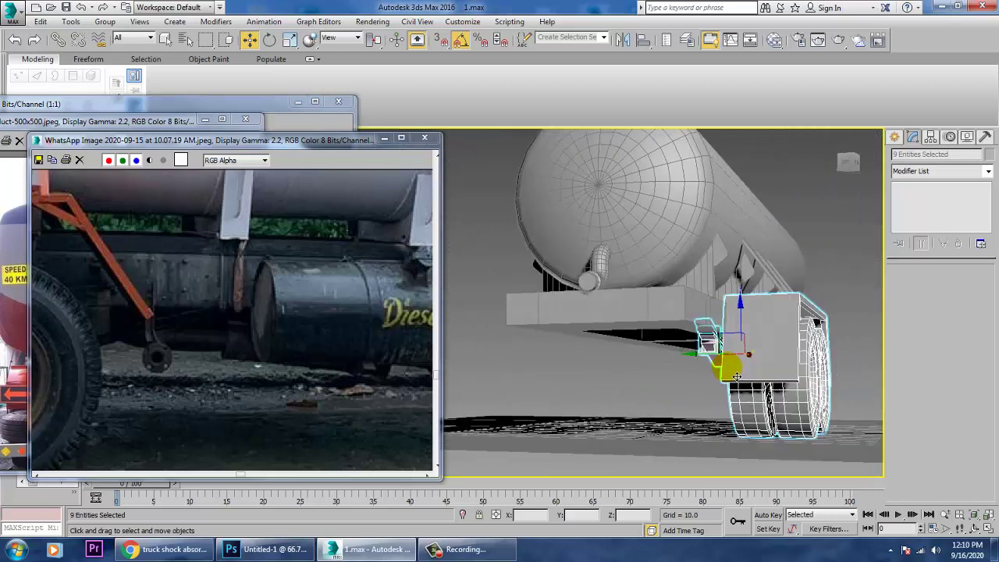
{"action": "scroll", "coordinate": [719, 388], "scroll_direction": "up", "scroll_amount": 1}
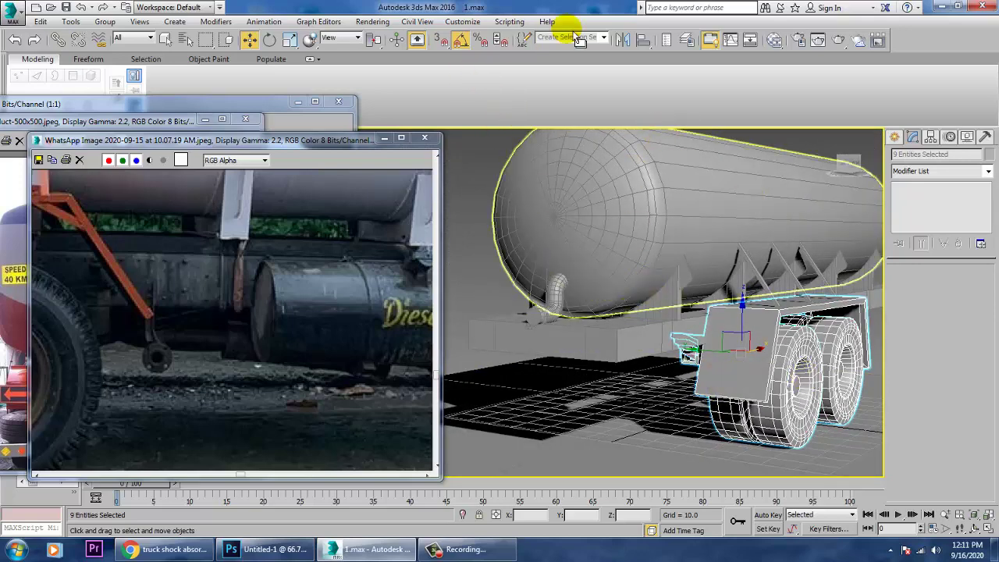
Step: Mirror the selected wheel assembly as a copy across the Y axis and move it to the opposite side of the chassis
{"action": "left_click", "coordinate": [622, 40]}
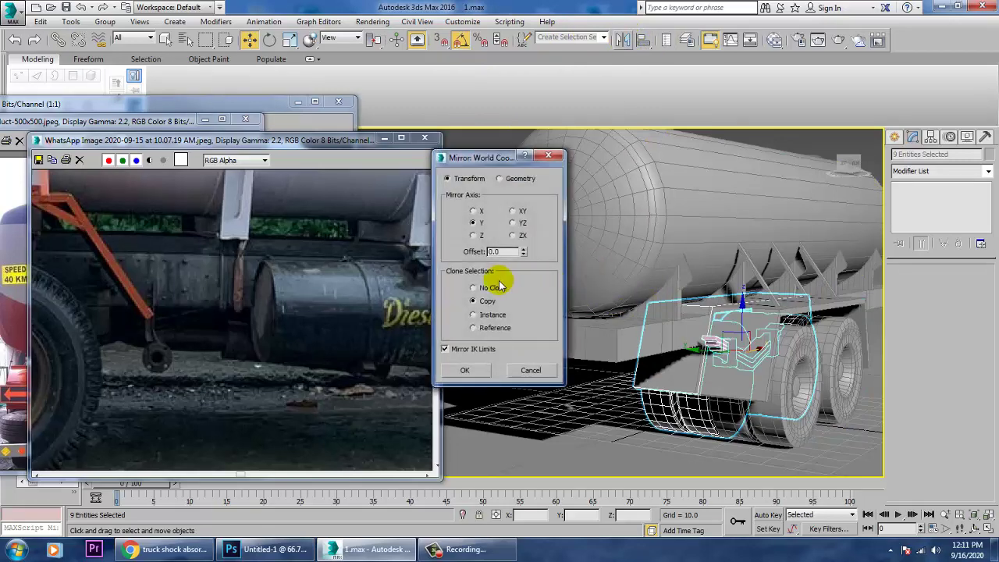
{"action": "left_click", "coordinate": [465, 369]}
{"action": "left_click_drag", "start_coordinate": [711, 347], "coordinate": [556, 329]}
{"action": "middle_click_drag", "start_coordinate": [555, 329], "coordinate": [576, 359], "text": "alt"}
{"action": "left_click_drag", "start_coordinate": [556, 350], "coordinate": [572, 352]}
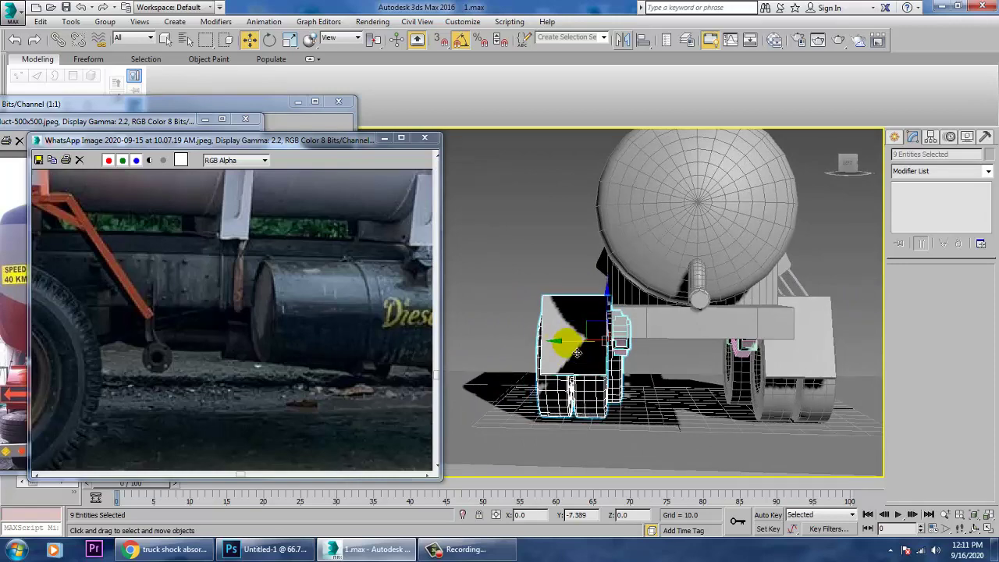
Step: Select all objects in the scene, give them the grey custom object color, and clear the selection
{"action": "middle_click_drag", "start_coordinate": [581, 353], "coordinate": [721, 368], "text": "alt"}
{"action": "scroll", "coordinate": [748, 364], "scroll_direction": "down", "scroll_amount": 5}
{"action": "left_click", "coordinate": [733, 240]}
{"action": "scroll", "coordinate": [636, 392], "scroll_direction": "up", "scroll_amount": 3}
{"action": "mouse_move", "coordinate": [633, 394]}
{"action": "middle_mouse_down", "text": "alt"}
{"action": "mouse_move", "coordinate": [662, 369]}
{"action": "mouse_move", "coordinate": [640, 381]}
{"action": "middle_mouse_up", "text": "alt"}
{"action": "left_click", "coordinate": [491, 180]}
{"action": "key", "text": "ctrl+a"}
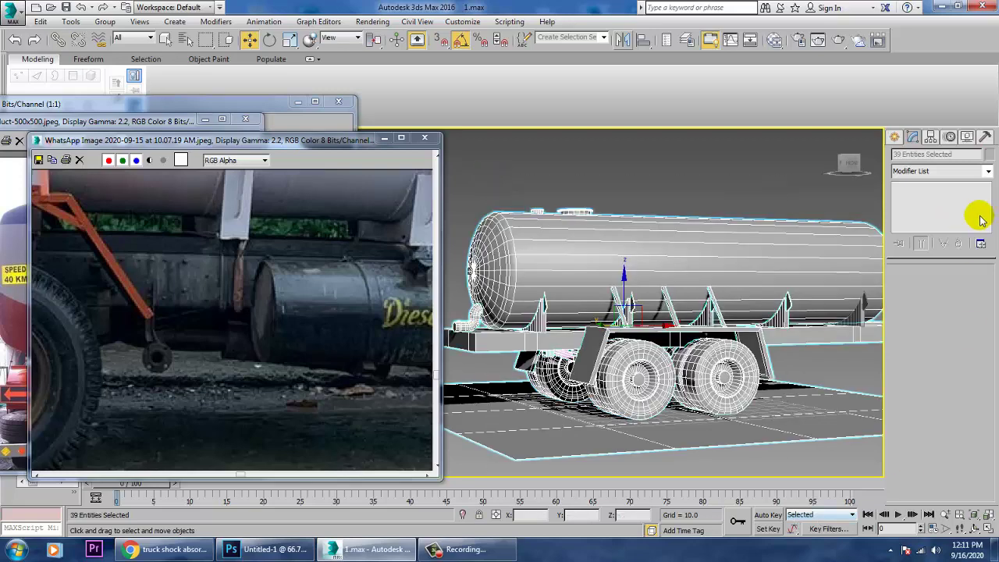
{"action": "left_click", "coordinate": [993, 155]}
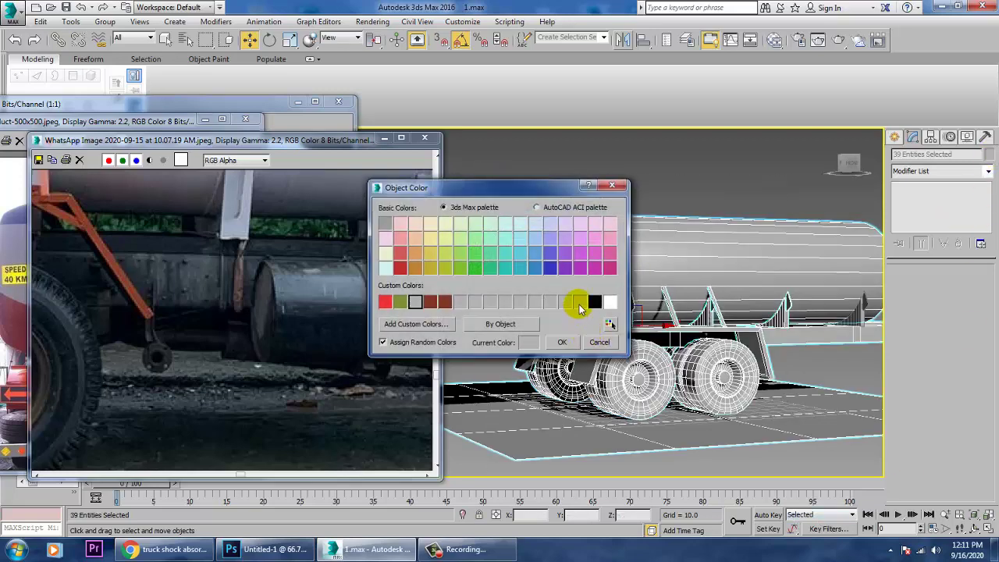
{"action": "left_click", "coordinate": [566, 342]}
{"action": "left_click", "coordinate": [688, 180]}
Step: Compare the full reference photo with the modelled tank, chassis and rear wheels, shifting the photo window slightly aside
{"action": "middle_click_drag", "start_coordinate": [687, 235], "coordinate": [594, 242], "text": "alt"}
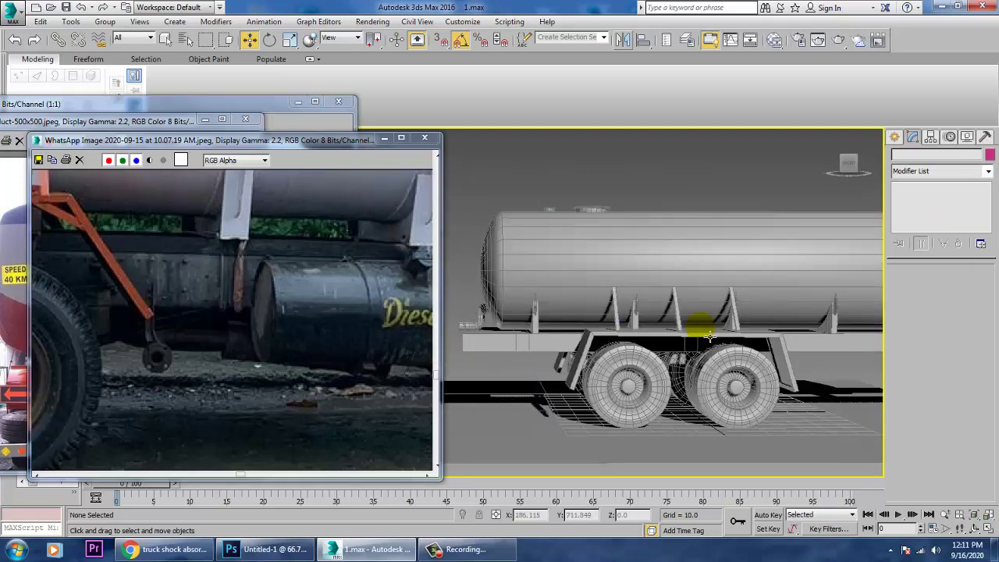
{"action": "scroll", "coordinate": [174, 319], "scroll_direction": "down", "scroll_amount": 3}
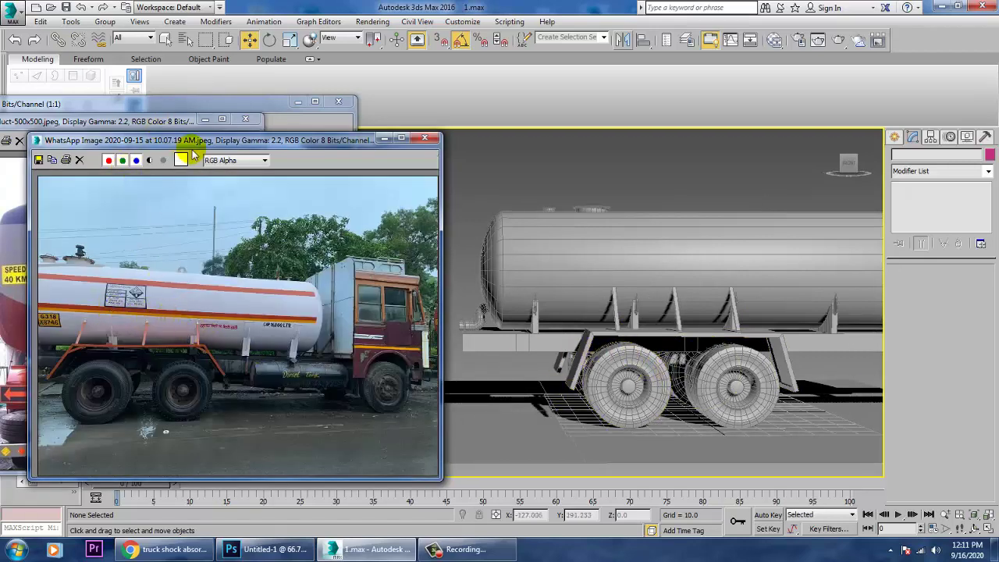
{"action": "left_click_drag", "start_coordinate": [195, 146], "coordinate": [180, 139]}
{"action": "middle_click_drag", "start_coordinate": [736, 357], "coordinate": [709, 433], "text": "alt"}
{"action": "scroll", "coordinate": [741, 374], "scroll_direction": "up", "scroll_amount": 3}
{"action": "scroll", "coordinate": [756, 409], "scroll_direction": "down", "scroll_amount": 4}
{"action": "scroll", "coordinate": [708, 431], "scroll_direction": "up", "scroll_amount": 6}
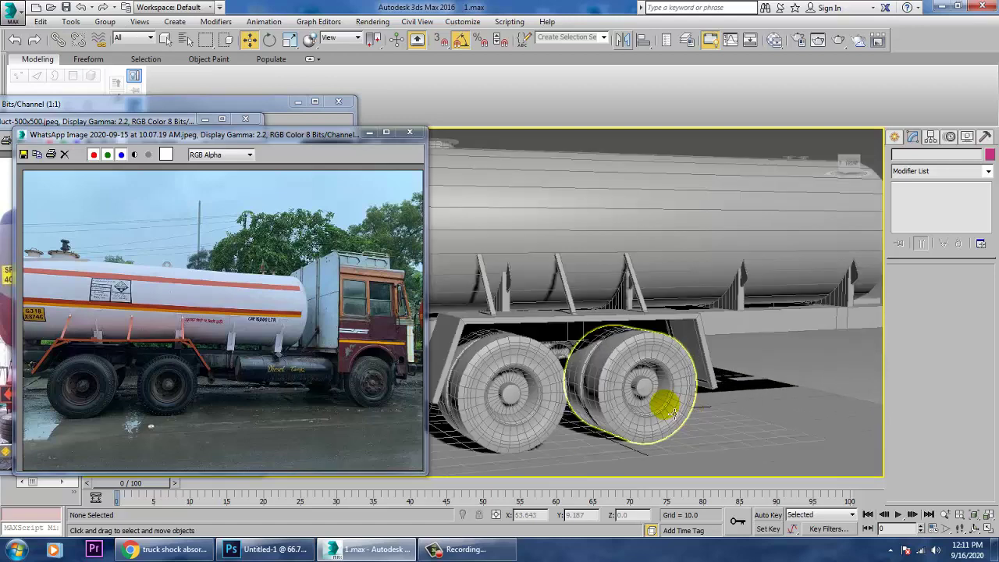
{"action": "scroll", "coordinate": [758, 407], "scroll_direction": "down", "scroll_amount": 7}
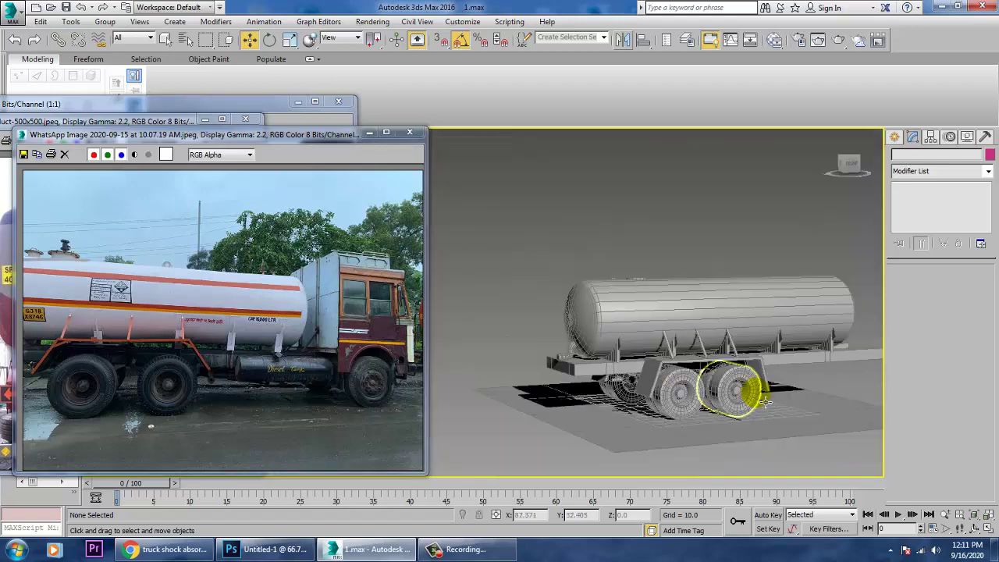
{"action": "middle_click_drag", "start_coordinate": [766, 406], "coordinate": [750, 407]}
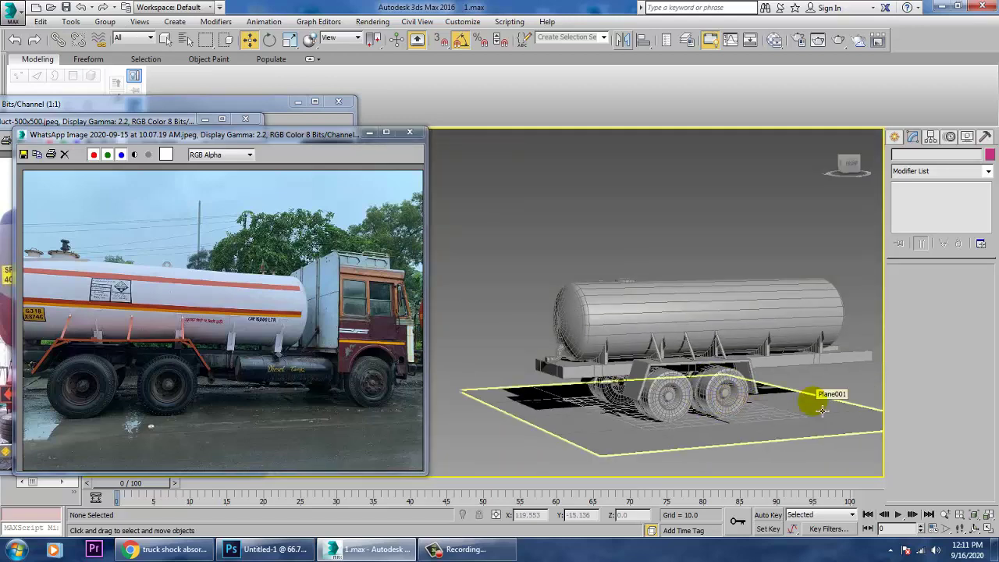